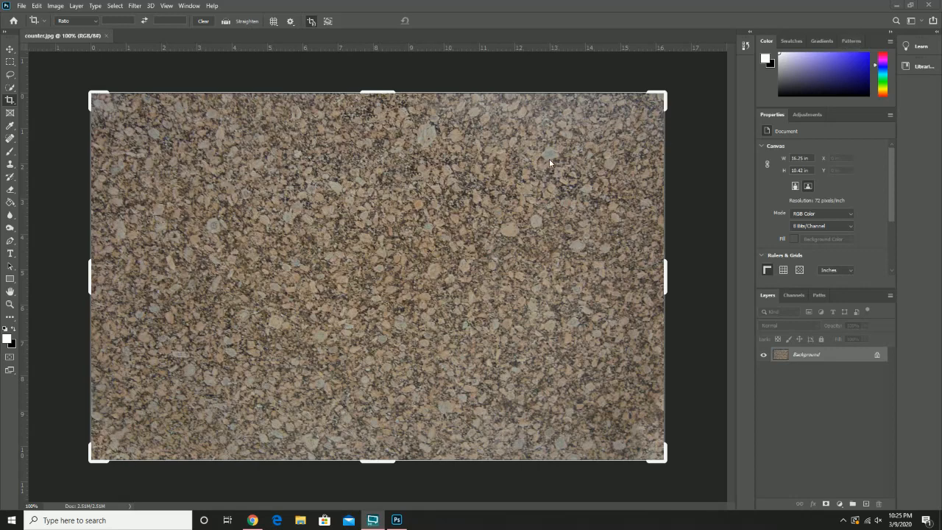
Step: Place pizza.jpg as an embedded image over the counter background and commit it at its original size
{"action": "left_click", "coordinate": [25, 6]}
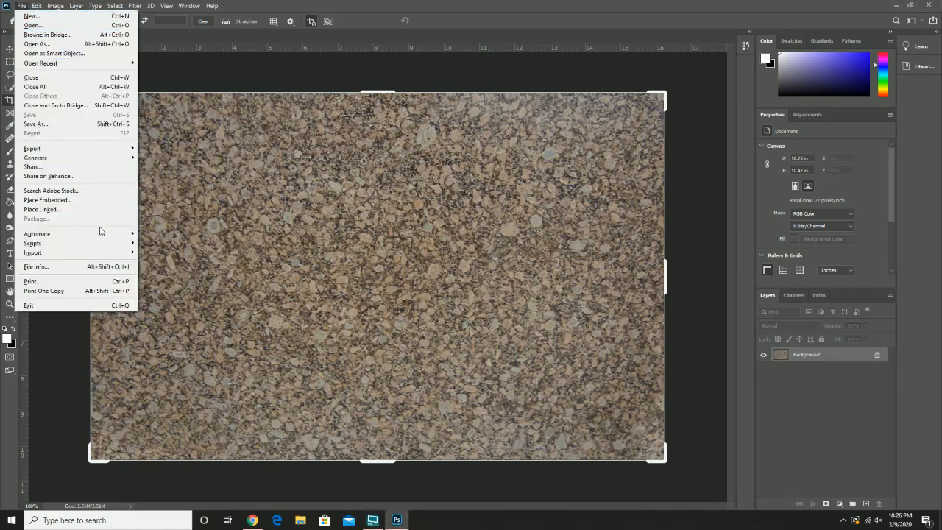
{"action": "left_click", "coordinate": [70, 200]}
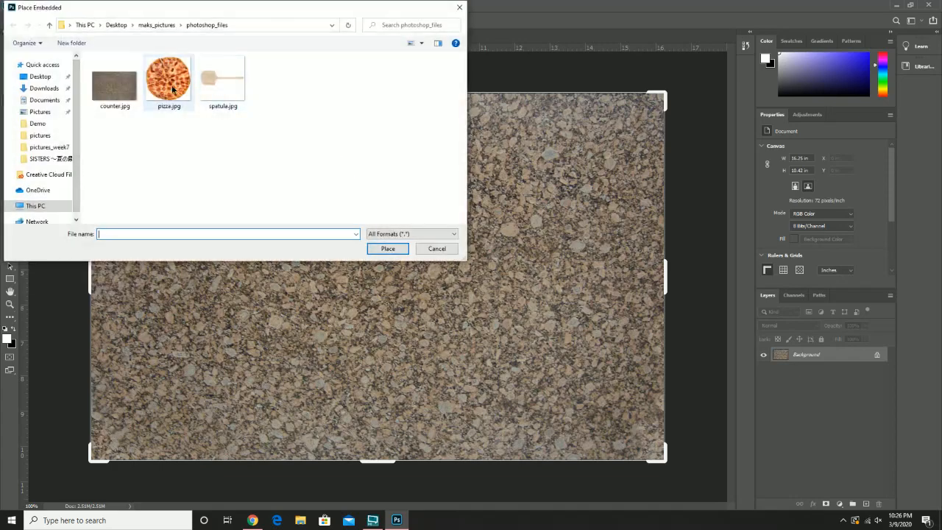
{"action": "double_click", "coordinate": [172, 89]}
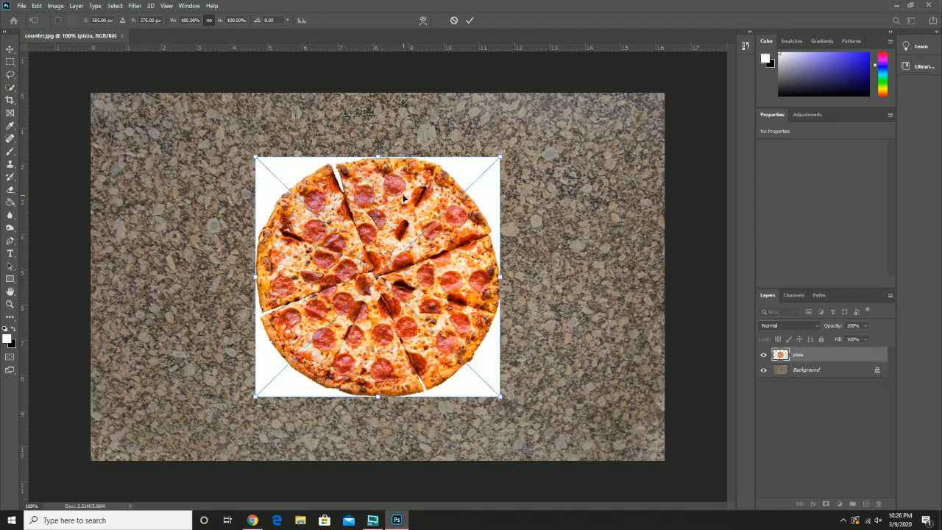
{"action": "key", "text": "Return"}
{"action": "key", "text": "c"}
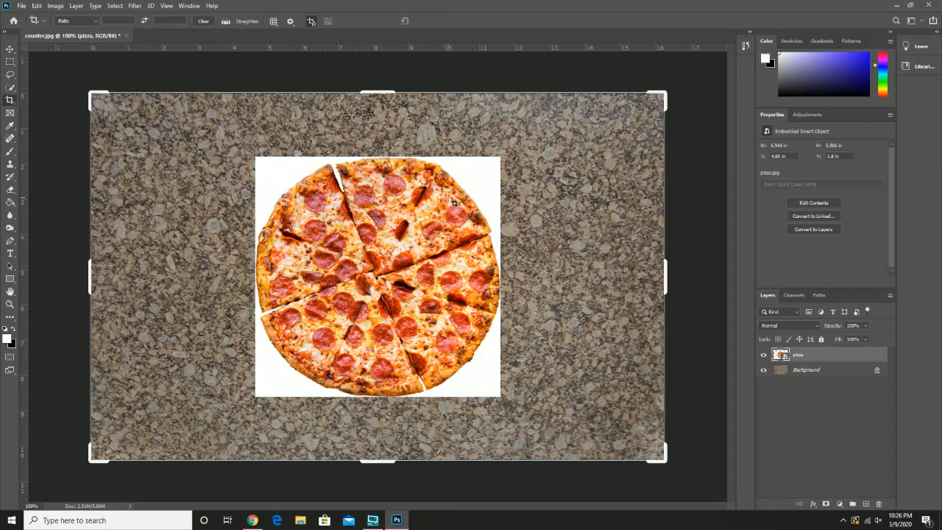
Step: Start a Pen tool path in Path mode at the gap between the two upper slices and trace onto the upper crust
{"action": "left_click", "coordinate": [10, 62]}
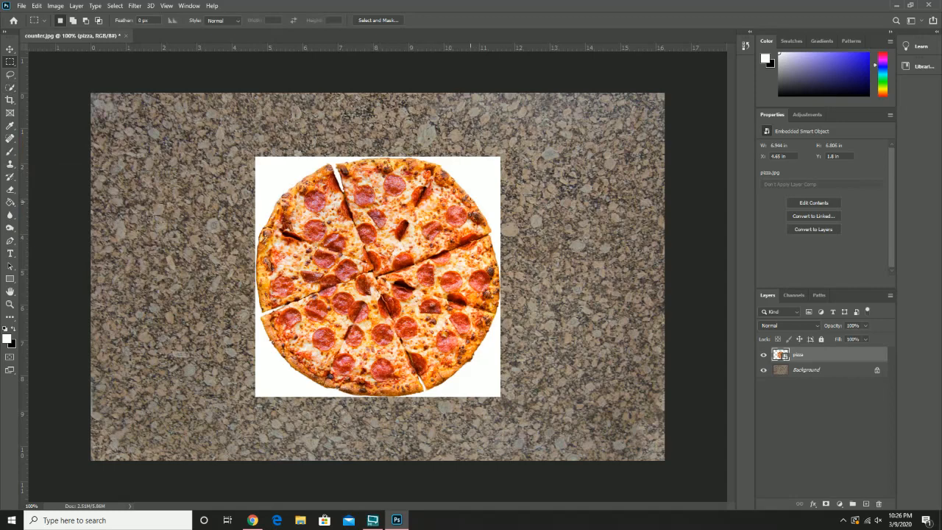
{"action": "left_click", "coordinate": [9, 242]}
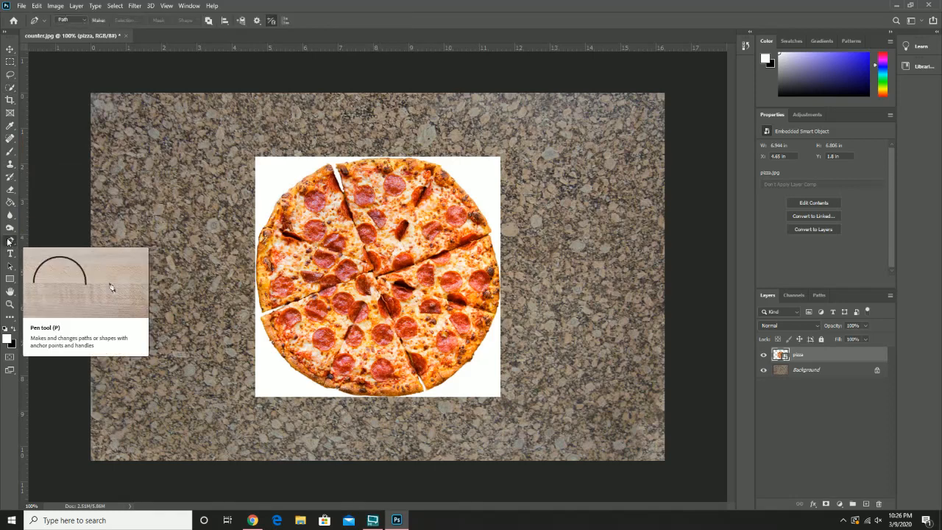
{"action": "left_click", "coordinate": [72, 20]}
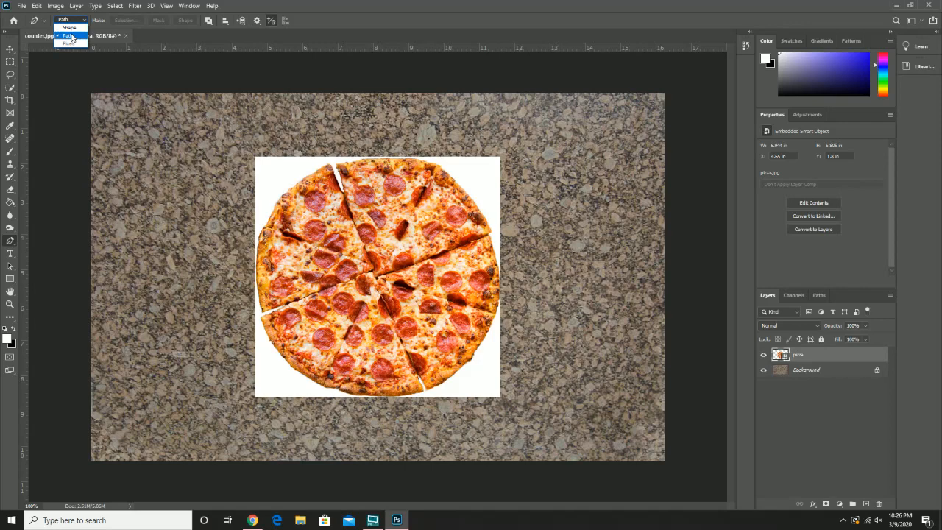
{"action": "left_click", "coordinate": [68, 36]}
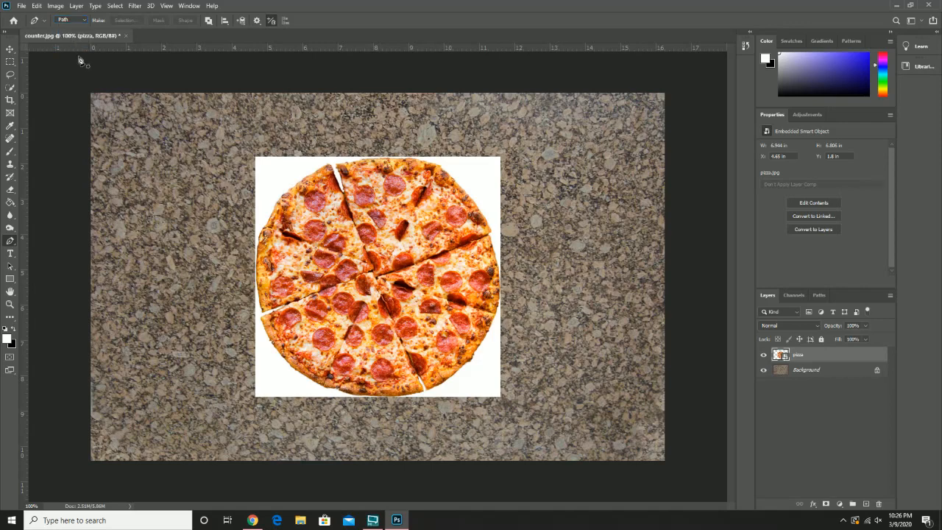
{"action": "left_click", "coordinate": [345, 195]}
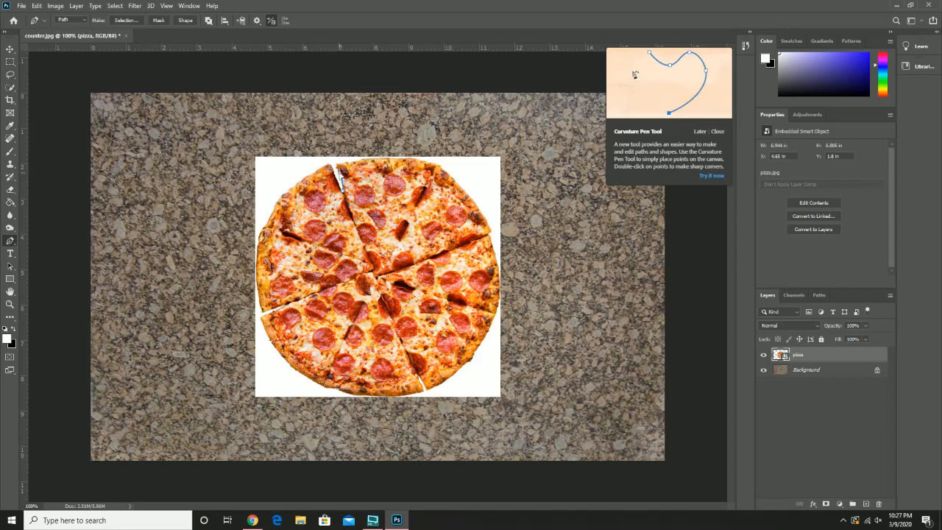
{"action": "left_click", "coordinate": [334, 164]}
{"action": "left_click", "coordinate": [358, 161]}
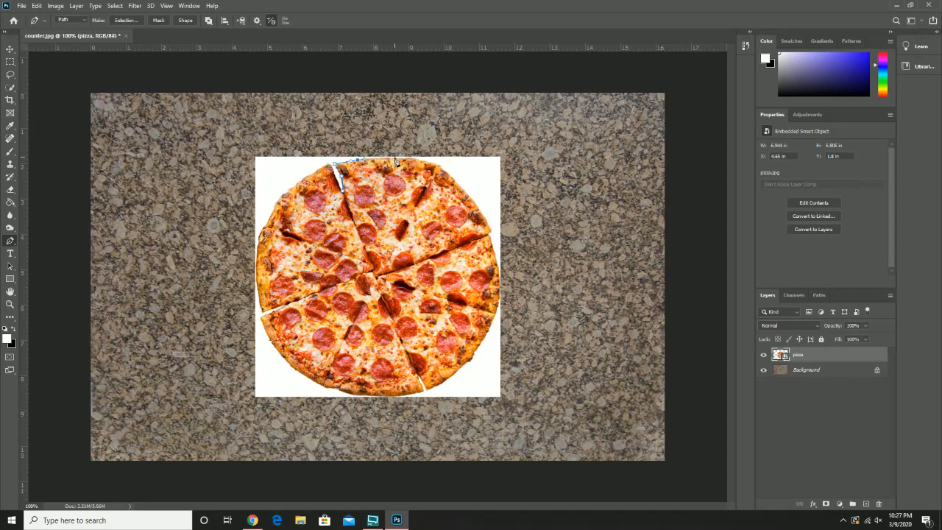
Step: Continue the path clockwise around the pizza's crust, following the gaps between slices, back to the upper gap
{"action": "left_click", "coordinate": [432, 161]}
{"action": "left_click", "coordinate": [454, 181]}
{"action": "left_click_drag", "start_coordinate": [484, 217], "coordinate": [487, 224]}
{"action": "left_click", "coordinate": [490, 234]}
{"action": "left_click", "coordinate": [497, 256]}
{"action": "left_click_drag", "start_coordinate": [496, 310], "coordinate": [485, 335]}
{"action": "left_click", "coordinate": [429, 390]}
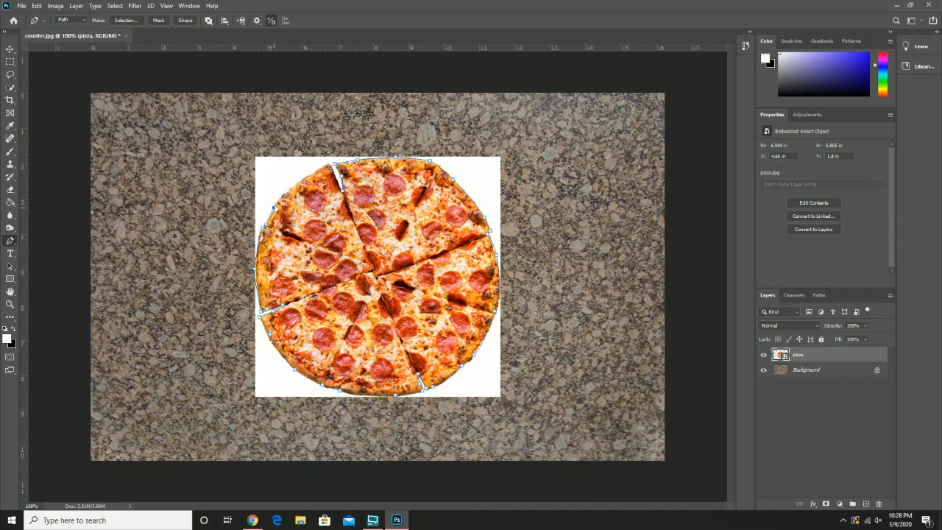
{"action": "left_click_drag", "start_coordinate": [286, 192], "coordinate": [311, 176]}
{"action": "left_click", "coordinate": [329, 166]}
Step: Adjust the path's anchor points along the pizza's upper and upper-right crust with the Direct Selection Tool to fit the edge closely
{"action": "key", "text": "z"}
{"action": "left_click", "coordinate": [358, 247]}
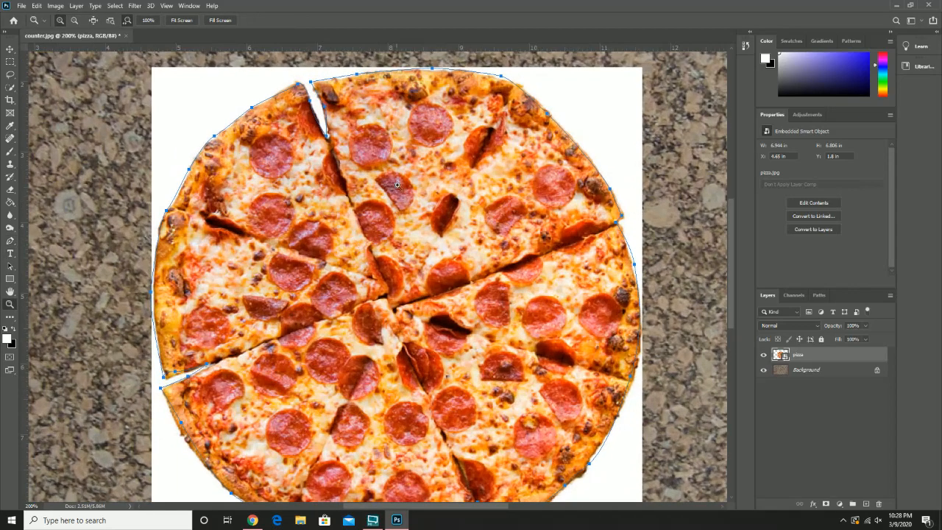
{"action": "left_click_drag", "start_coordinate": [437, 145], "coordinate": [422, 185]}
{"action": "left_click", "coordinate": [441, 132]}
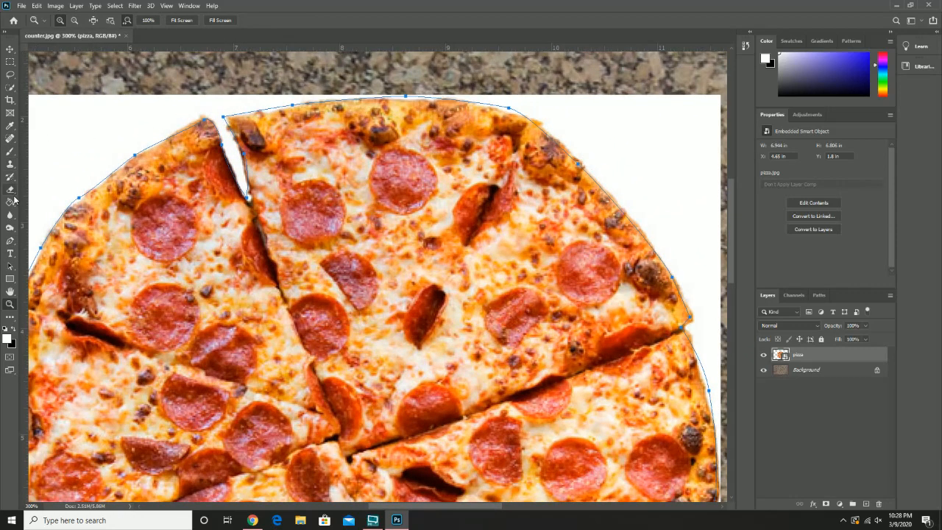
{"action": "left_click", "coordinate": [11, 270]}
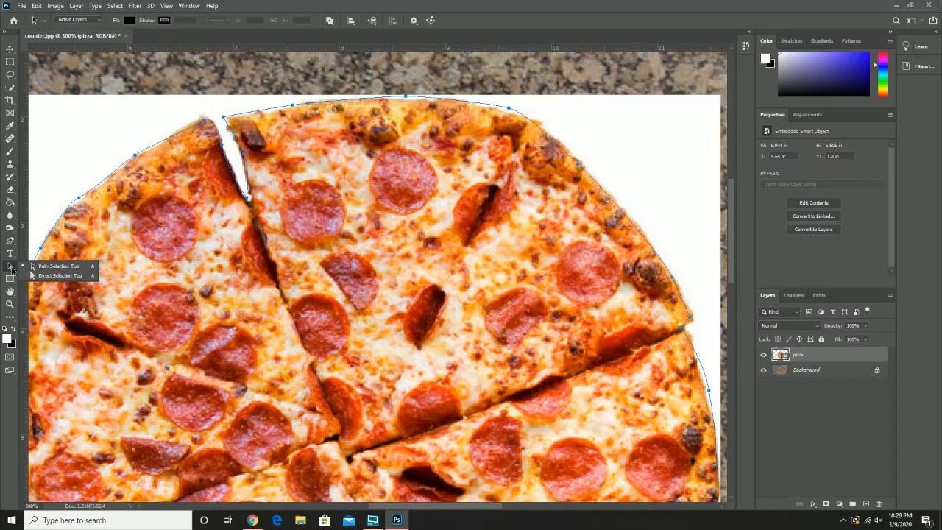
{"action": "left_click", "coordinate": [44, 275]}
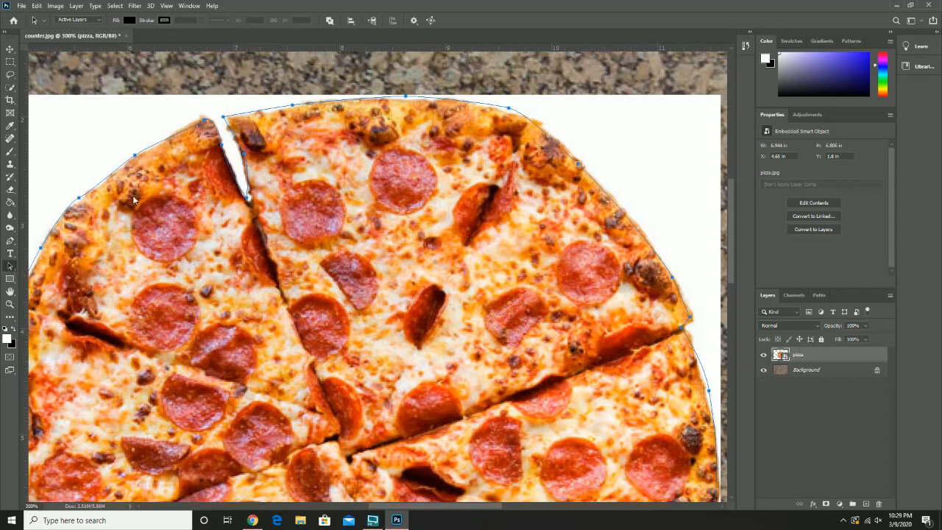
{"action": "left_click", "coordinate": [292, 108]}
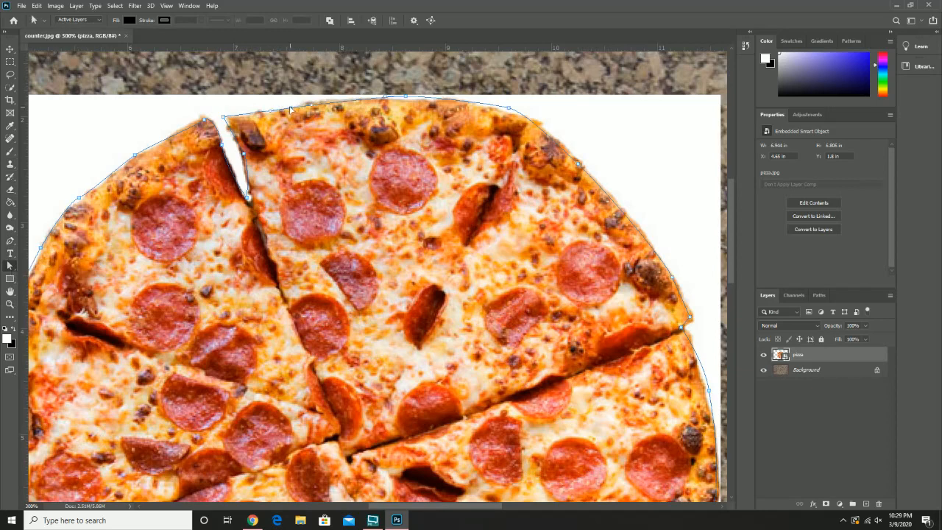
{"action": "left_click", "coordinate": [312, 103]}
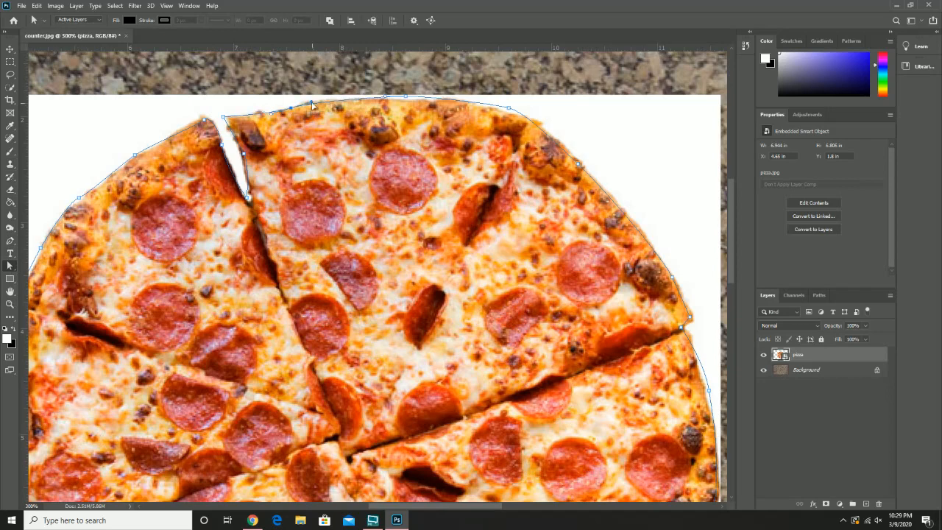
{"action": "left_click", "coordinate": [407, 97]}
{"action": "left_click_drag", "start_coordinate": [407, 96], "coordinate": [405, 103]}
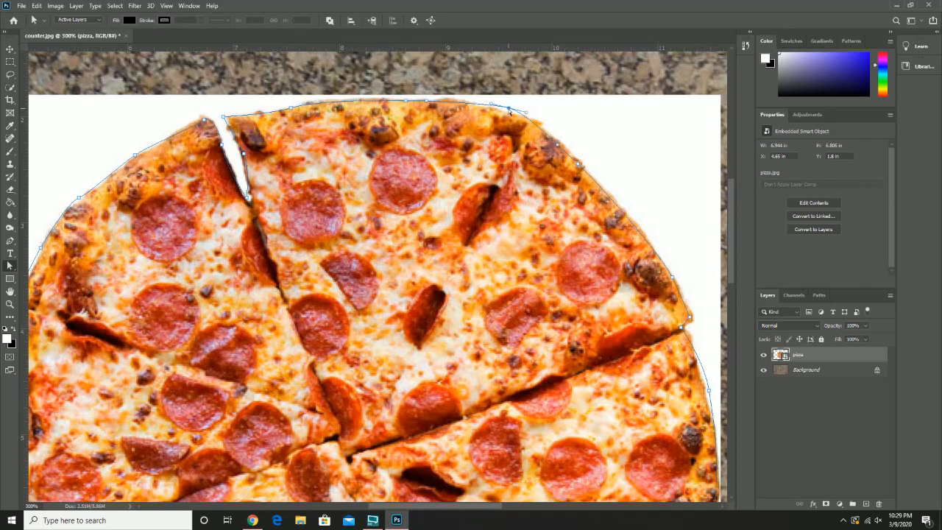
{"action": "left_click_drag", "start_coordinate": [510, 111], "coordinate": [510, 114]}
{"action": "left_click", "coordinate": [581, 167]}
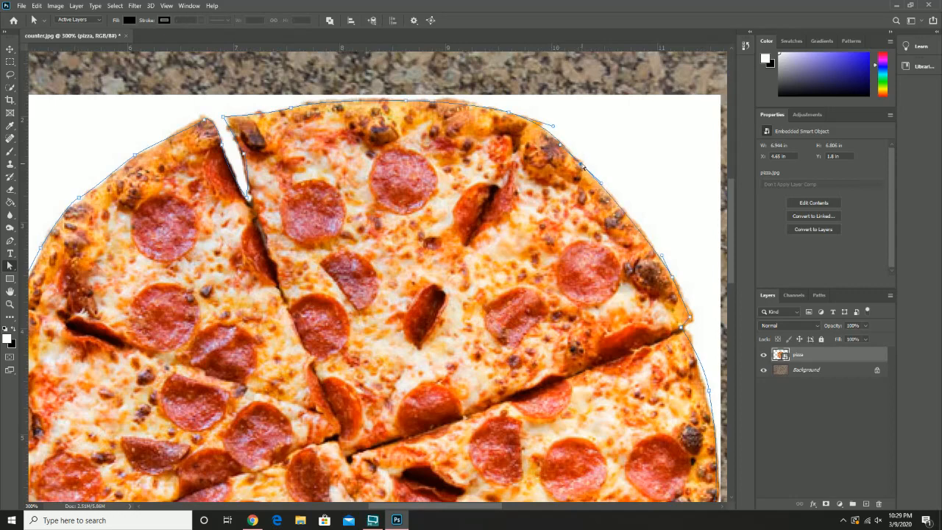
Step: Reshape the path along the right and lower-right crust by moving its anchor points and curve handles onto the edge
{"action": "left_click_drag", "start_coordinate": [712, 337], "coordinate": [524, 134]}
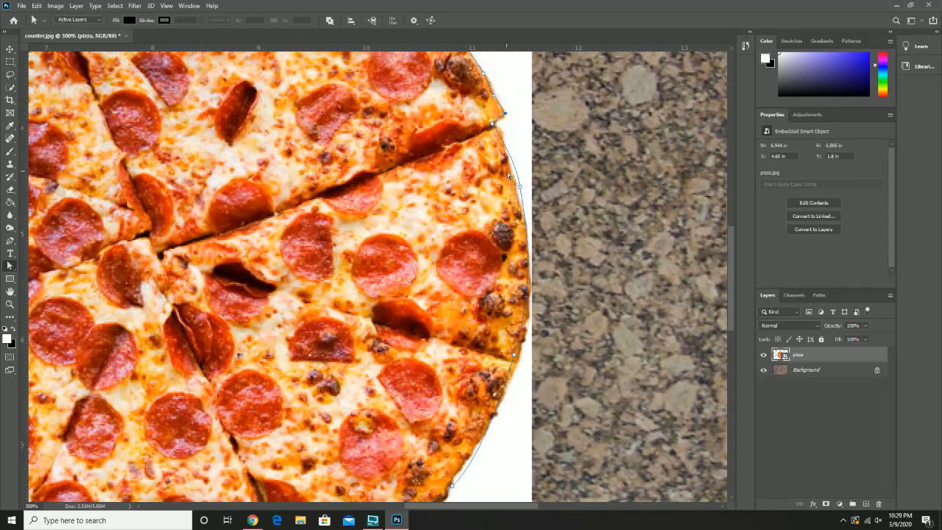
{"action": "left_click_drag", "start_coordinate": [520, 187], "coordinate": [508, 150]}
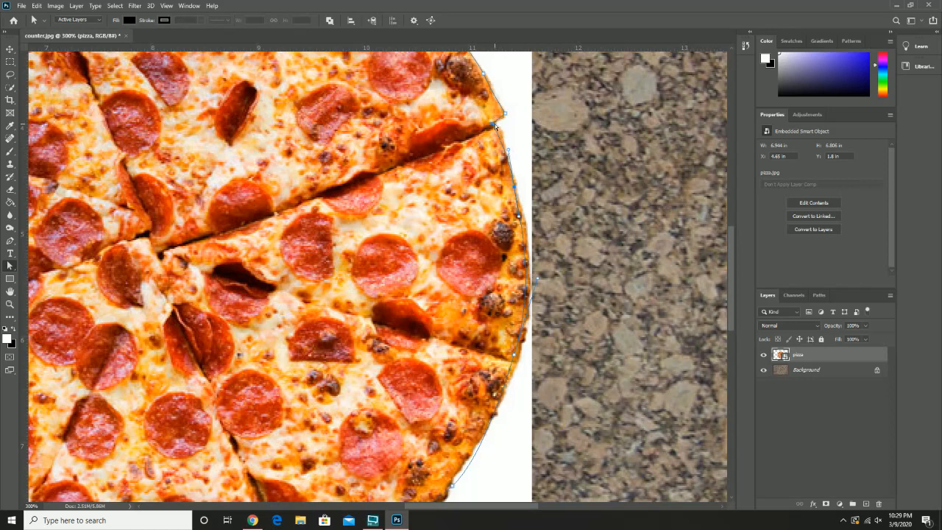
{"action": "left_click", "coordinate": [494, 126]}
{"action": "left_click", "coordinate": [493, 126]}
{"action": "left_click", "coordinate": [513, 355]}
{"action": "left_click_drag", "start_coordinate": [514, 358], "coordinate": [516, 358]}
{"action": "left_click_drag", "start_coordinate": [520, 392], "coordinate": [585, 220]}
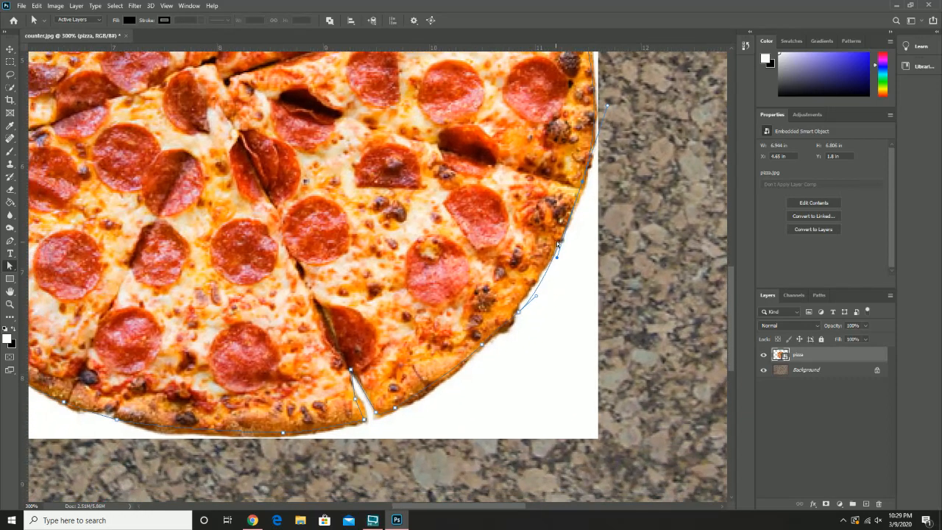
{"action": "left_click_drag", "start_coordinate": [558, 258], "coordinate": [553, 257]}
{"action": "left_click_drag", "start_coordinate": [535, 297], "coordinate": [516, 312]}
Step: Refine the path's points along the bottom crust and in the gap between the slices on the pizza's left side
{"action": "left_click_drag", "start_coordinate": [427, 367], "coordinate": [547, 298]}
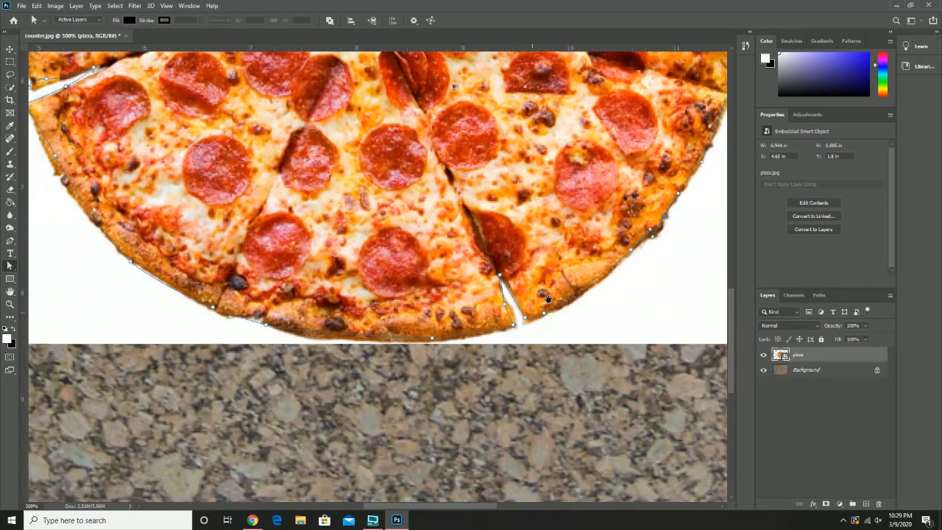
{"action": "left_click", "coordinate": [475, 319]}
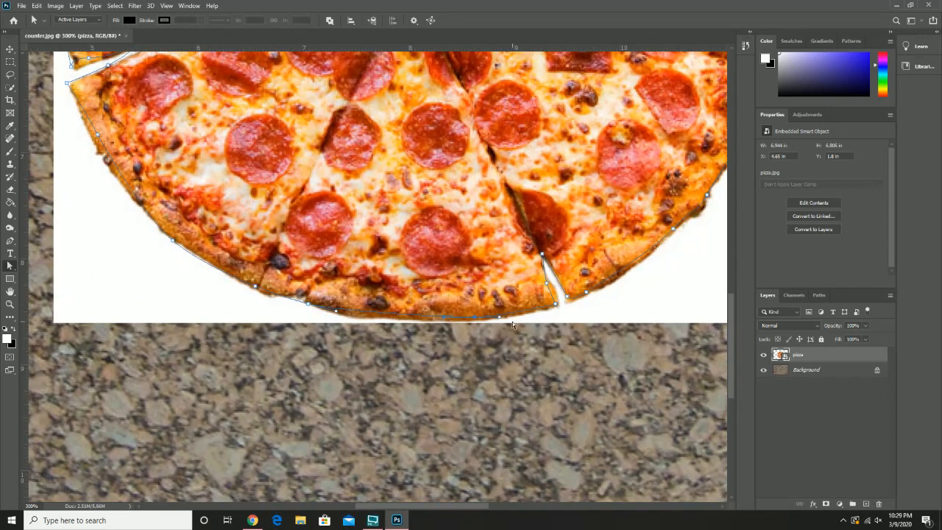
{"action": "left_click_drag", "start_coordinate": [473, 316], "coordinate": [461, 321]}
{"action": "left_click_drag", "start_coordinate": [265, 243], "coordinate": [485, 334]}
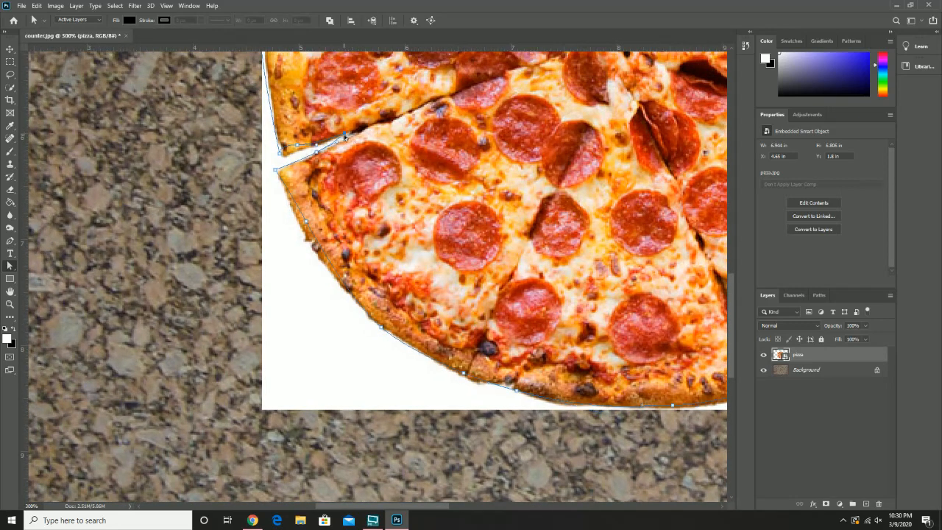
{"action": "left_click_drag", "start_coordinate": [346, 134], "coordinate": [357, 136]}
{"action": "mouse_move", "coordinate": [296, 147]}
{"action": "left_mouse_down"}
{"action": "mouse_move", "coordinate": [305, 147]}
{"action": "mouse_move", "coordinate": [285, 156]}
{"action": "left_mouse_up"}
Step: Fit the path's anchor points to the left and upper-left crust and to the inner end of the upper gap
{"action": "left_click_drag", "start_coordinate": [314, 88], "coordinate": [320, 310]}
{"action": "left_click_drag", "start_coordinate": [268, 245], "coordinate": [274, 248]}
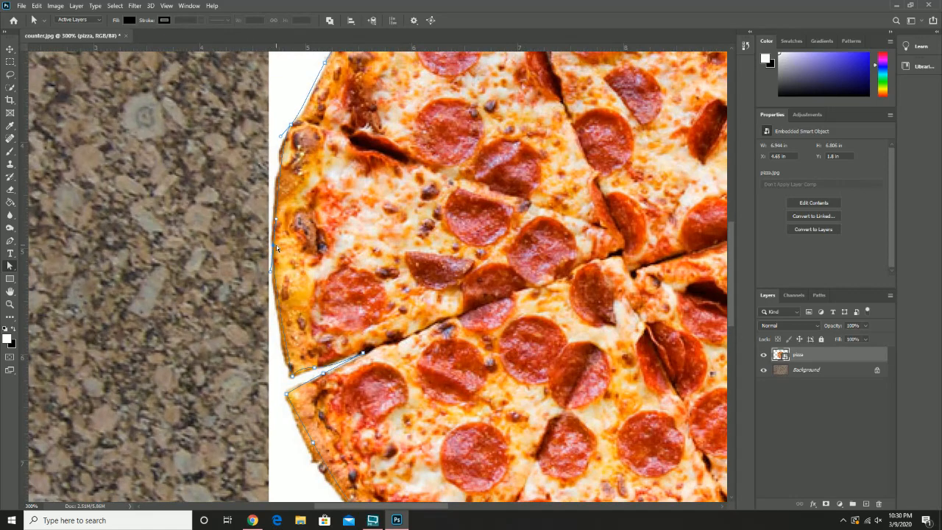
{"action": "left_click_drag", "start_coordinate": [326, 146], "coordinate": [304, 213]}
{"action": "left_click_drag", "start_coordinate": [304, 132], "coordinate": [308, 133]}
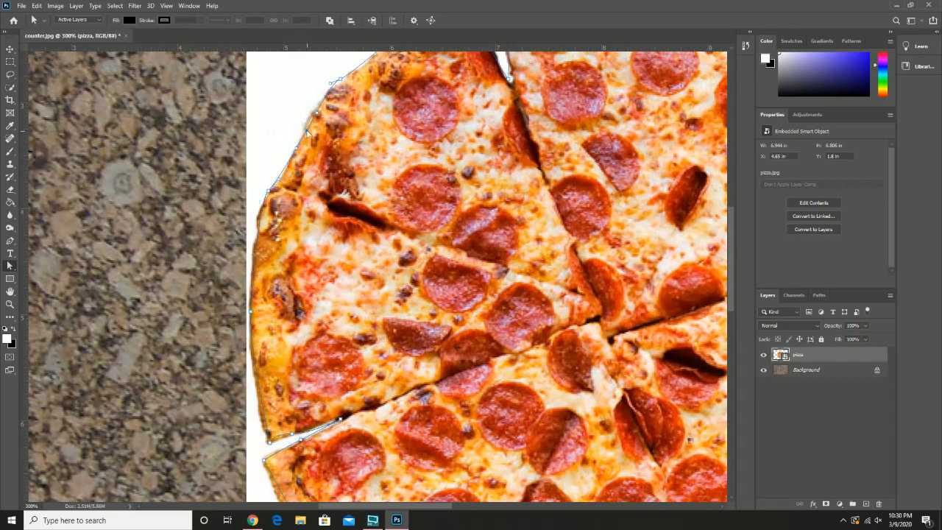
{"action": "left_click_drag", "start_coordinate": [340, 97], "coordinate": [323, 149]}
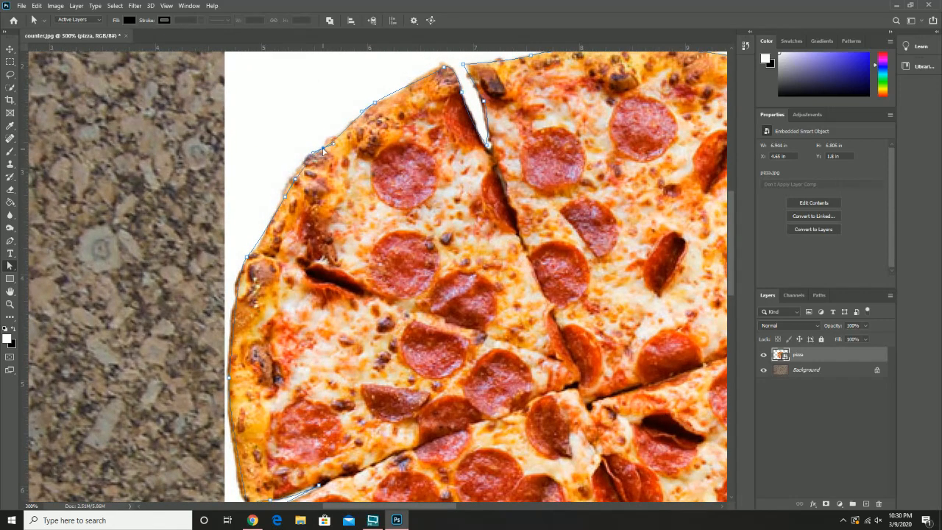
{"action": "left_click_drag", "start_coordinate": [377, 104], "coordinate": [380, 106]}
{"action": "left_click_drag", "start_coordinate": [442, 69], "coordinate": [453, 68]}
{"action": "left_click_drag", "start_coordinate": [488, 145], "coordinate": [496, 164]}
Step: Convert the pizza path into a new anti-aliased selection with a feather radius of 0 pixels
{"action": "key", "text": "z"}
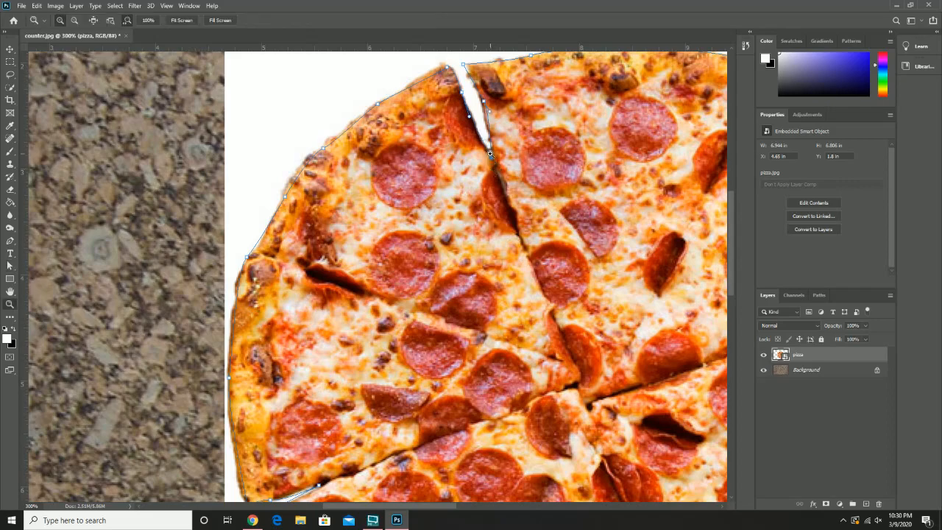
{"action": "left_click", "coordinate": [490, 153], "text": "alt"}
{"action": "left_click", "coordinate": [491, 155], "text": "alt"}
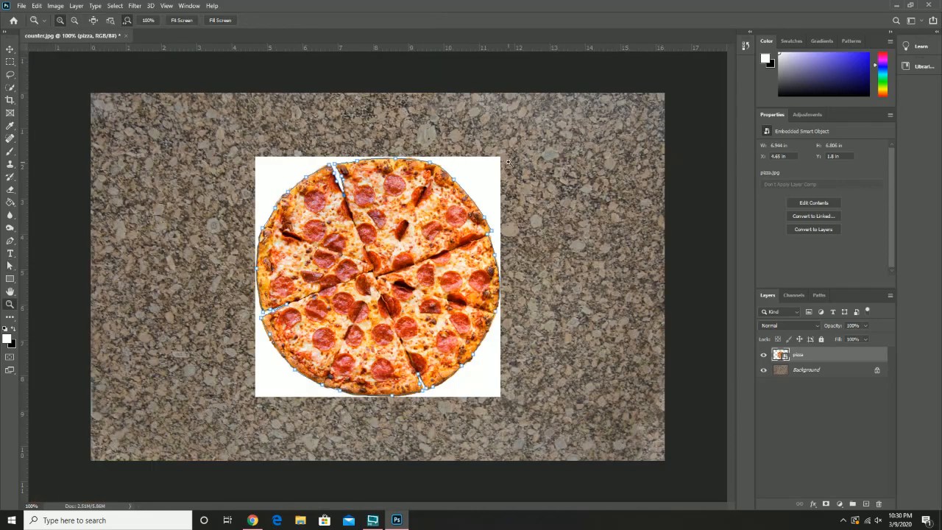
{"action": "left_click", "coordinate": [431, 205]}
{"action": "left_click_drag", "start_coordinate": [414, 210], "coordinate": [462, 144]}
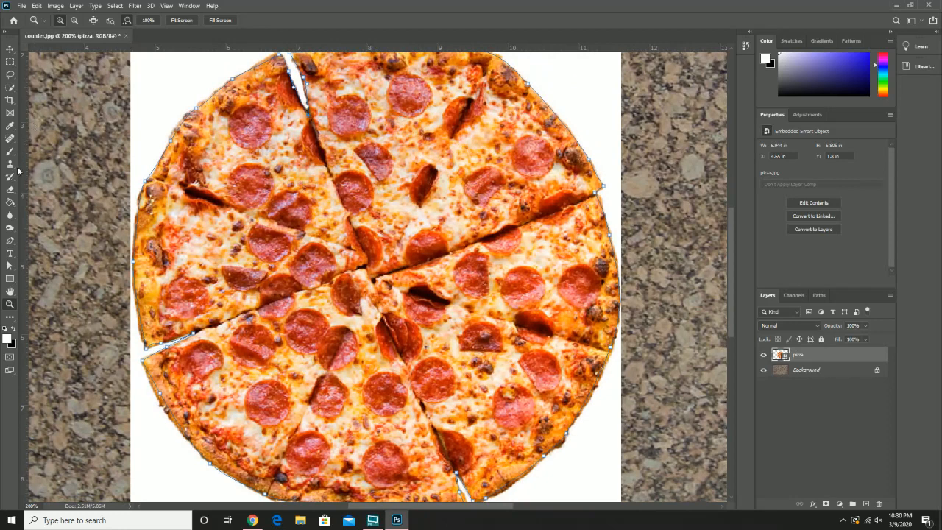
{"action": "left_click", "coordinate": [10, 243]}
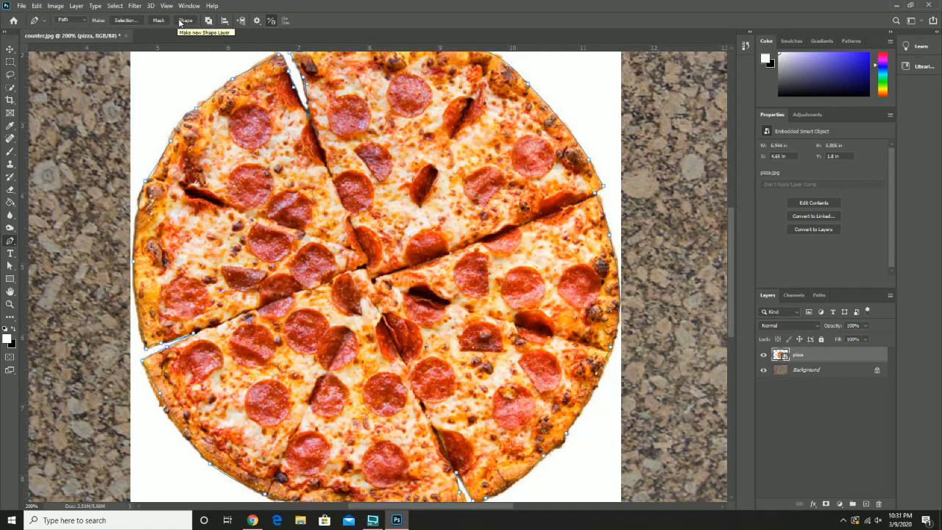
{"action": "left_click", "coordinate": [124, 21]}
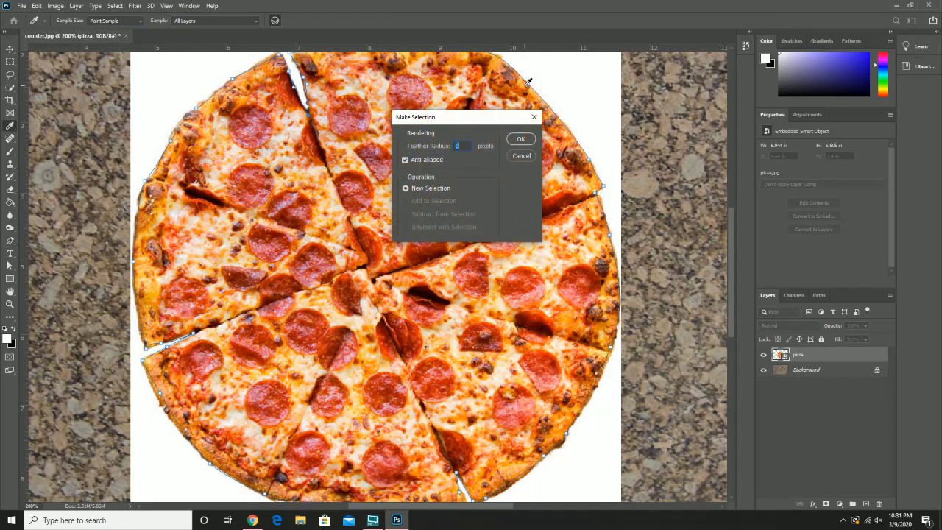
{"action": "left_click", "coordinate": [519, 140]}
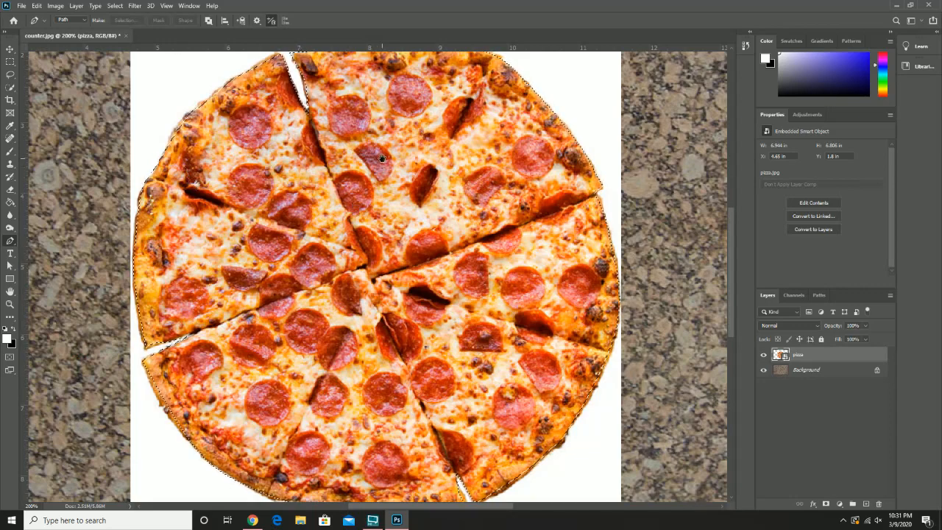
{"action": "left_click_drag", "start_coordinate": [382, 158], "coordinate": [375, 173]}
{"action": "key", "text": "z"}
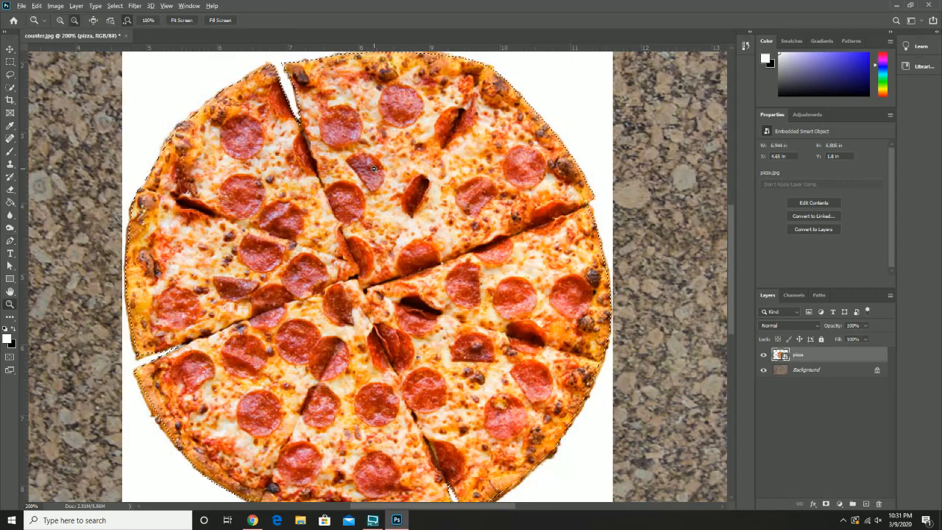
{"action": "left_click", "coordinate": [373, 168], "text": "alt"}
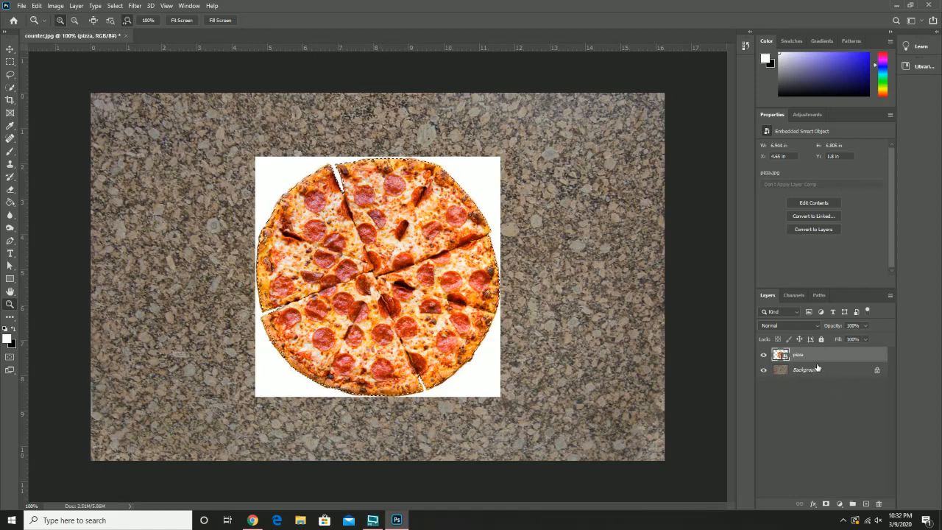
Step: Mask the pizza layer with the active selection and inspect its mask channel alone and as a red overlay
{"action": "left_click", "coordinate": [825, 505]}
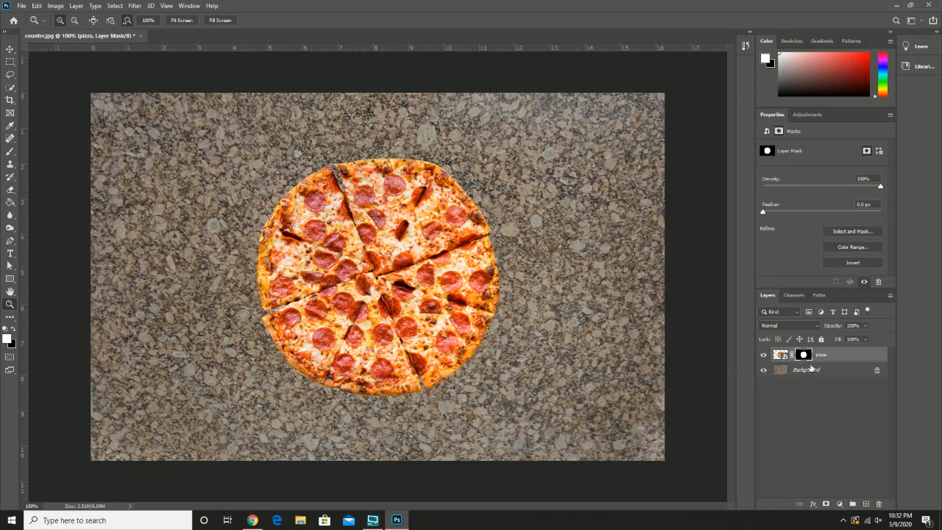
{"action": "left_click", "coordinate": [796, 295]}
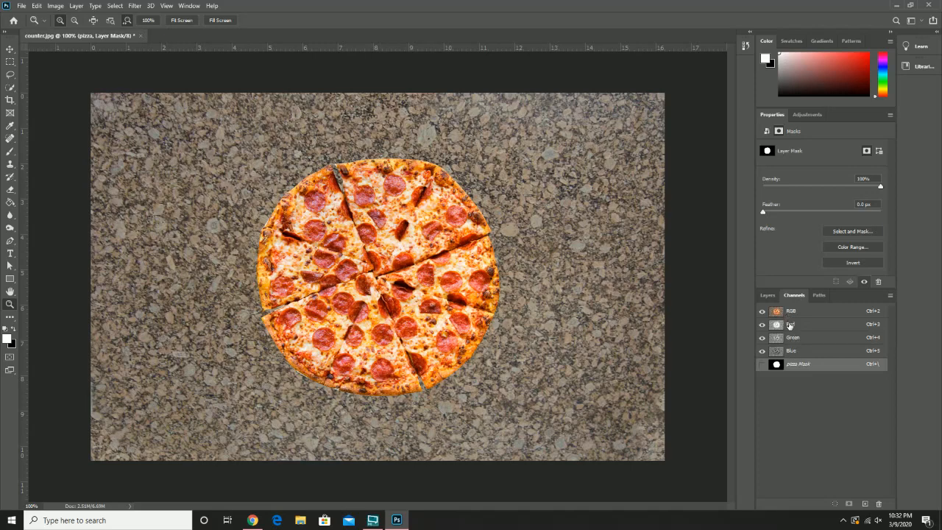
{"action": "left_click", "coordinate": [762, 364]}
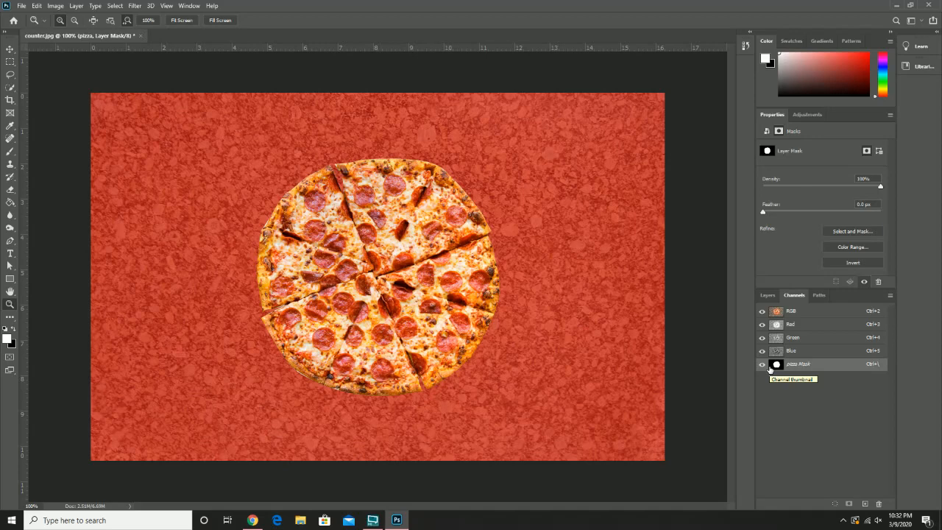
{"action": "left_click", "coordinate": [762, 312]}
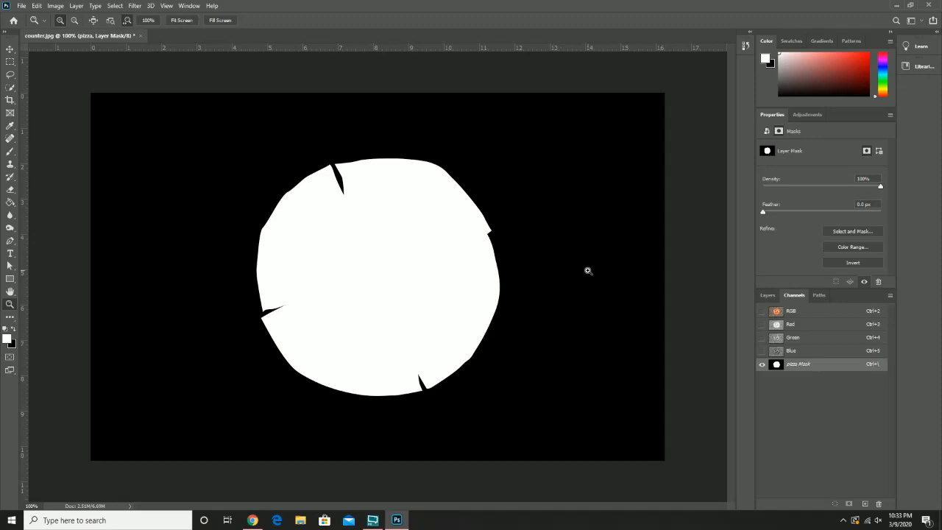
{"action": "left_click", "coordinate": [762, 312]}
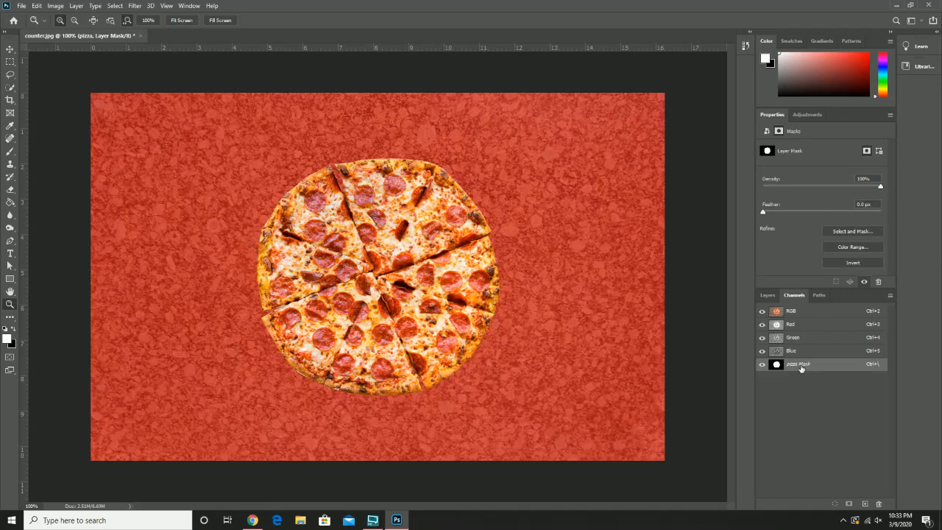
Step: Try a white 66 px brush stroke on the mask along the pizza's left edge, and undo it
{"action": "left_click", "coordinate": [9, 153]}
{"action": "left_click", "coordinate": [62, 22]}
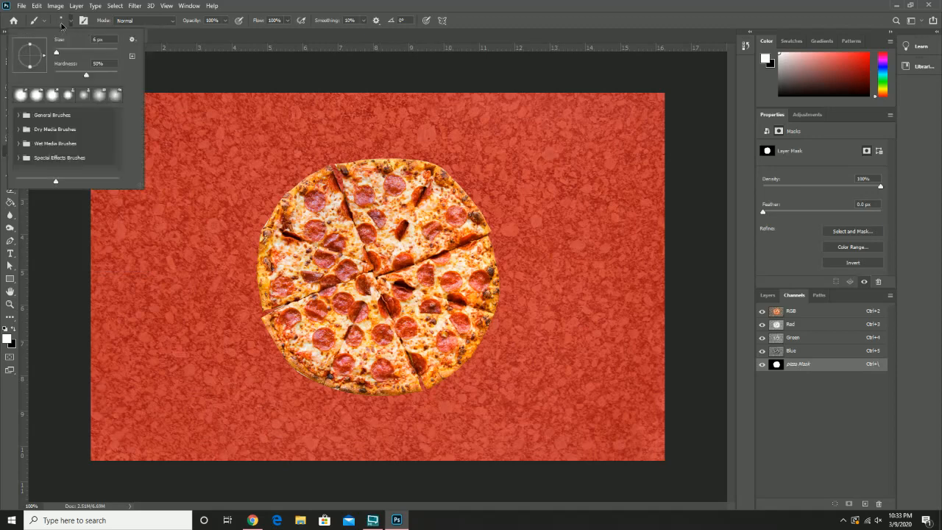
{"action": "left_click_drag", "start_coordinate": [69, 52], "coordinate": [75, 52]}
{"action": "left_click", "coordinate": [515, 21]}
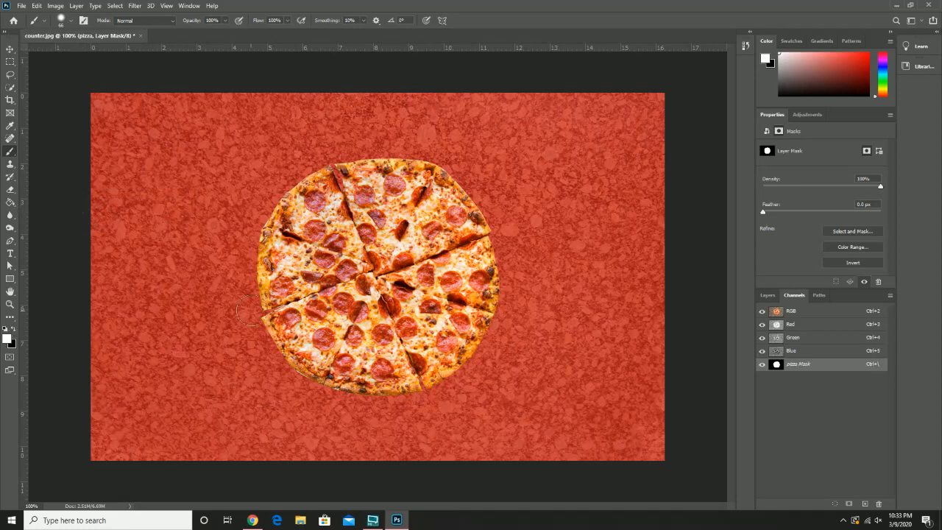
{"action": "mouse_move", "coordinate": [249, 311]}
{"action": "left_mouse_down"}
{"action": "mouse_move", "coordinate": [237, 206]}
{"action": "mouse_move", "coordinate": [258, 203]}
{"action": "mouse_move", "coordinate": [243, 252]}
{"action": "mouse_move", "coordinate": [256, 210]}
{"action": "left_mouse_up"}
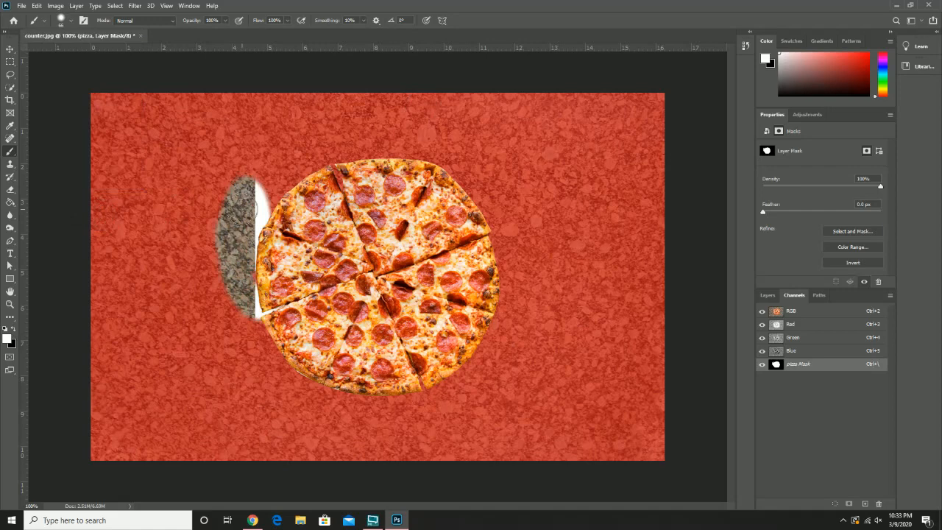
{"action": "key", "text": "ctrl+z"}
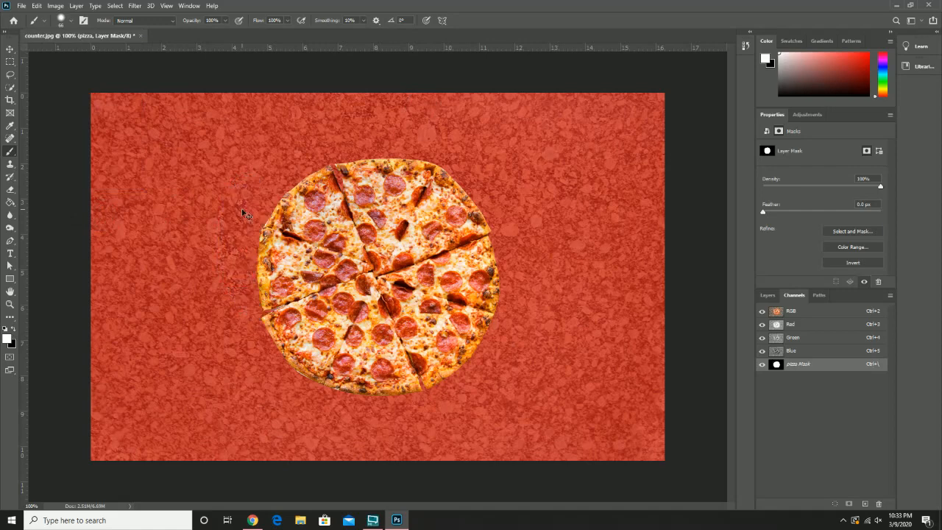
Step: Hide the pizza's centre by painting black on the mask, and restore it by painting white over the same area
{"action": "left_click", "coordinate": [14, 330]}
{"action": "mouse_move", "coordinate": [346, 290]}
{"action": "left_mouse_down"}
{"action": "mouse_move", "coordinate": [406, 297]}
{"action": "mouse_move", "coordinate": [364, 267]}
{"action": "mouse_move", "coordinate": [385, 272]}
{"action": "mouse_move", "coordinate": [366, 292]}
{"action": "mouse_move", "coordinate": [373, 250]}
{"action": "mouse_move", "coordinate": [384, 304]}
{"action": "mouse_move", "coordinate": [341, 251]}
{"action": "mouse_move", "coordinate": [406, 281]}
{"action": "mouse_move", "coordinate": [355, 283]}
{"action": "mouse_move", "coordinate": [384, 238]}
{"action": "mouse_move", "coordinate": [387, 296]}
{"action": "mouse_move", "coordinate": [364, 249]}
{"action": "mouse_move", "coordinate": [372, 307]}
{"action": "left_mouse_up"}
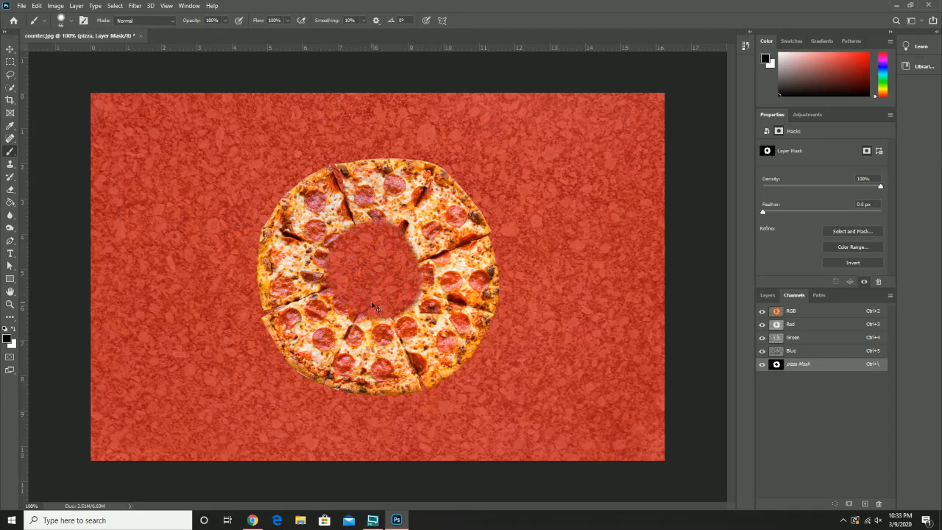
{"action": "left_click", "coordinate": [13, 329]}
{"action": "mouse_move", "coordinate": [355, 243]}
{"action": "left_mouse_down"}
{"action": "mouse_move", "coordinate": [393, 232]}
{"action": "mouse_move", "coordinate": [338, 279]}
{"action": "mouse_move", "coordinate": [367, 250]}
{"action": "mouse_move", "coordinate": [404, 262]}
{"action": "mouse_move", "coordinate": [351, 309]}
{"action": "mouse_move", "coordinate": [343, 302]}
{"action": "mouse_move", "coordinate": [406, 272]}
{"action": "mouse_move", "coordinate": [411, 309]}
{"action": "left_mouse_up"}
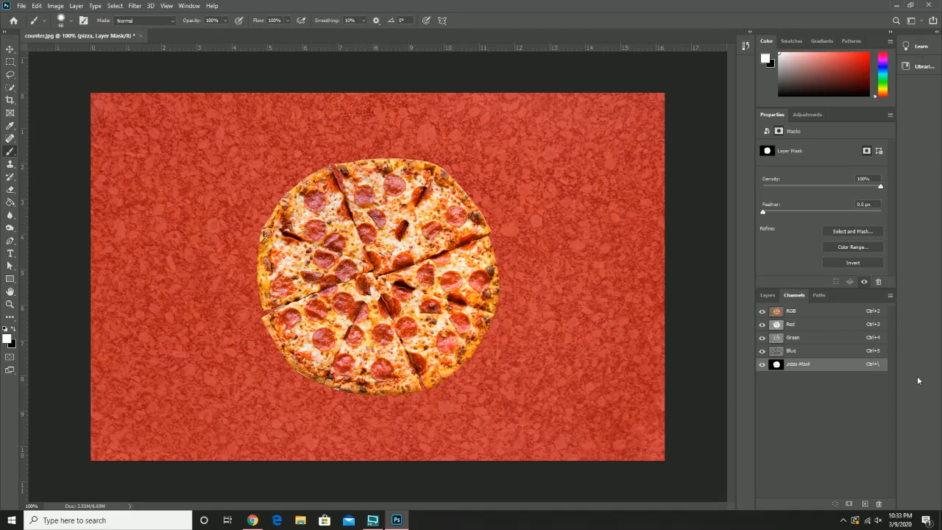
Step: Hide the mask channel overlay, make the RGB composite active and return to the layer list
{"action": "left_click", "coordinate": [762, 364]}
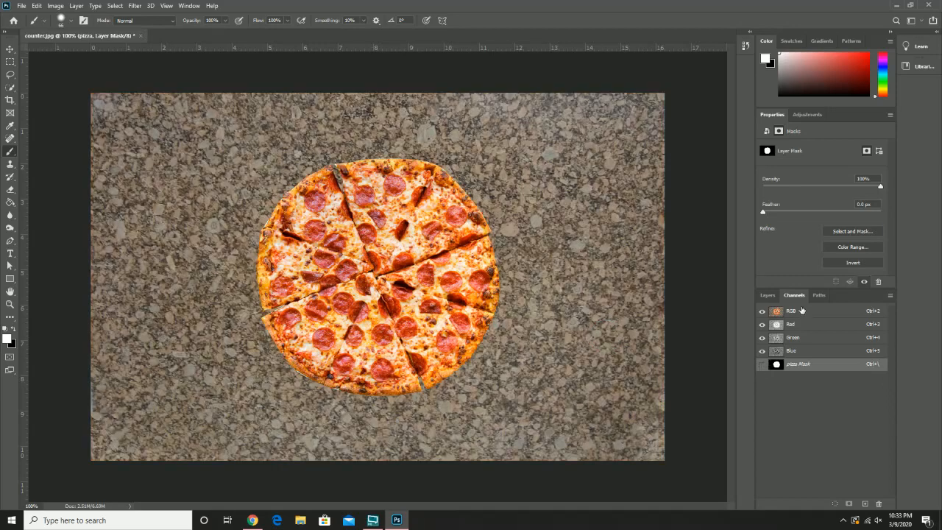
{"action": "left_click", "coordinate": [795, 312]}
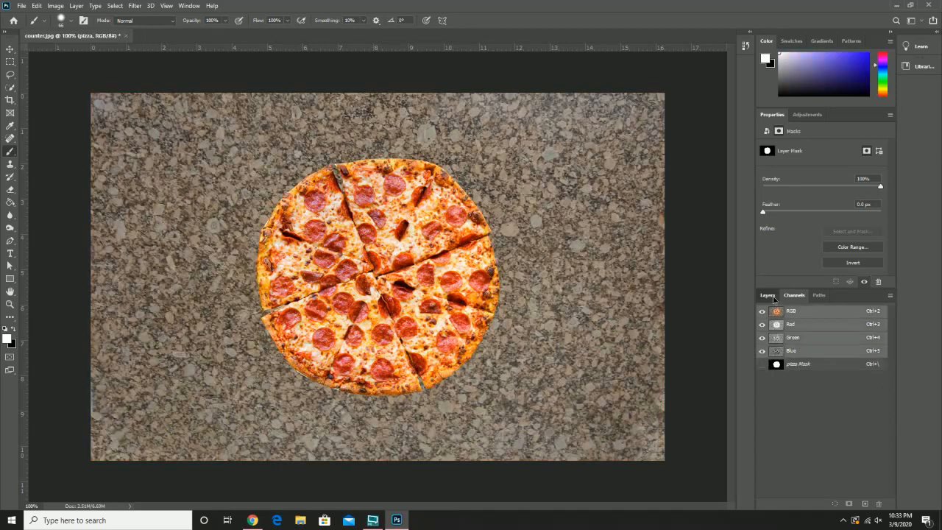
{"action": "left_click", "coordinate": [767, 295]}
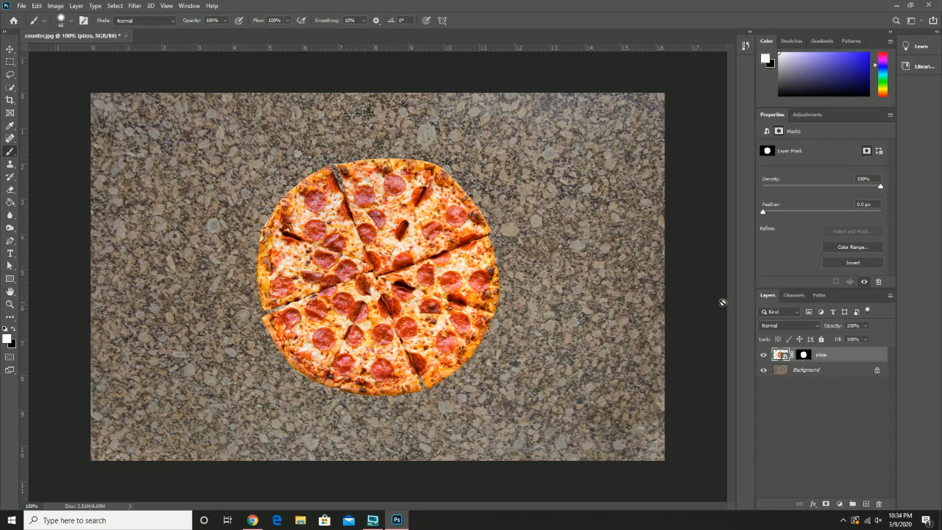
Step: Display the pizza mask channel alone, paint black strokes in the middle of its white shape, and undo them
{"action": "left_click", "coordinate": [791, 294]}
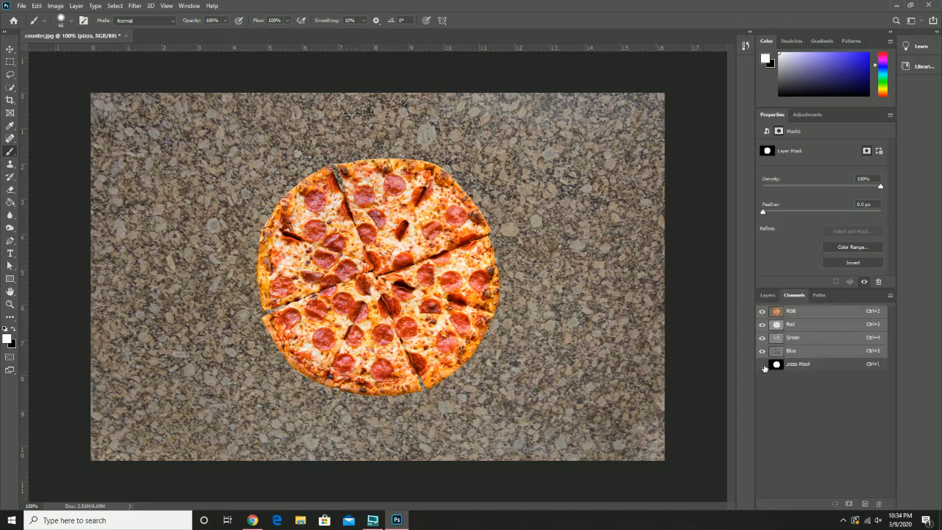
{"action": "left_click", "coordinate": [762, 365]}
{"action": "left_click", "coordinate": [762, 311]}
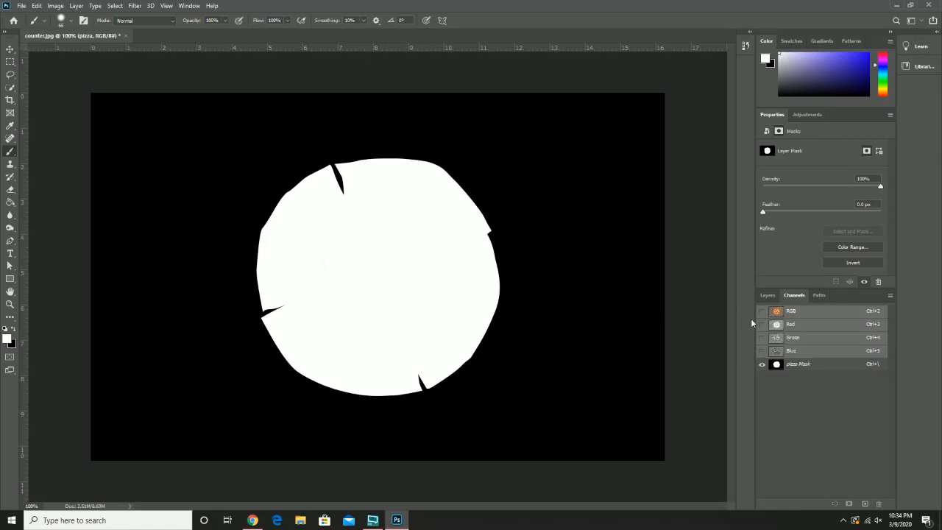
{"action": "left_click", "coordinate": [803, 364]}
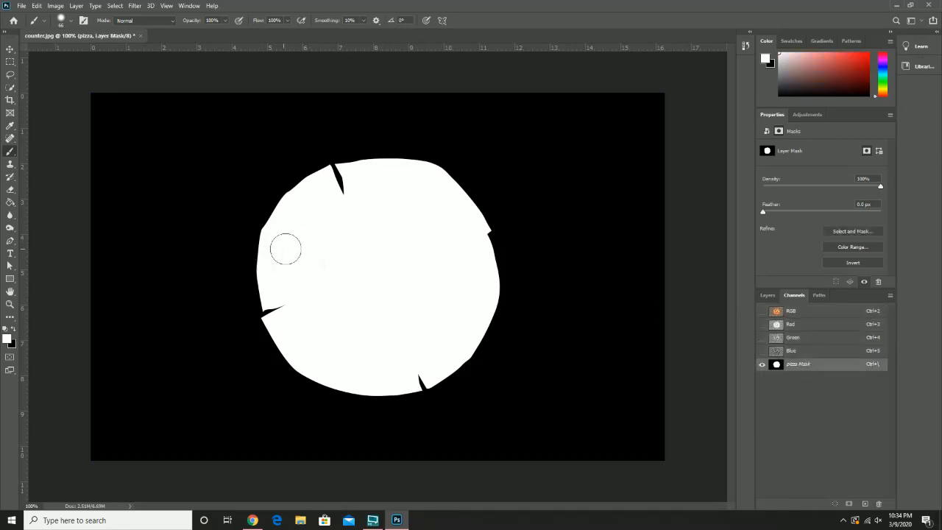
{"action": "left_click", "coordinate": [14, 334]}
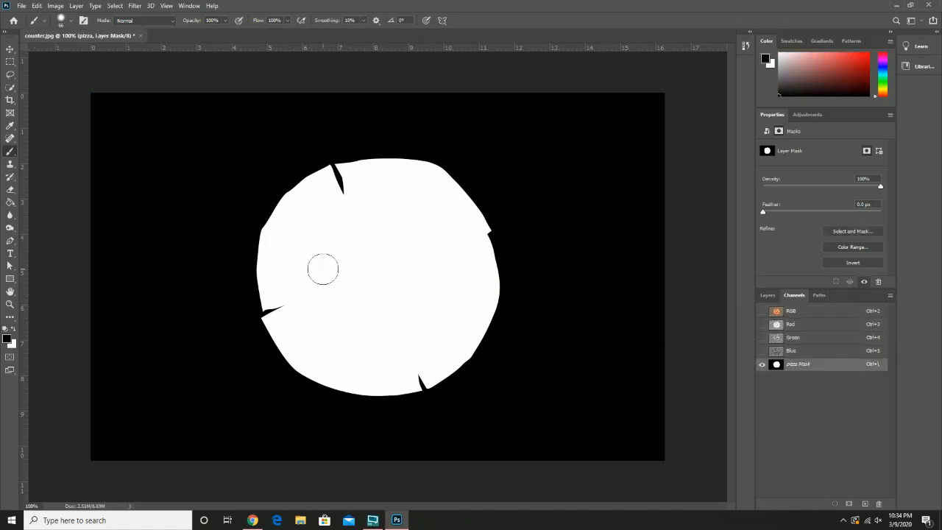
{"action": "mouse_move", "coordinate": [362, 278]}
{"action": "left_mouse_down"}
{"action": "mouse_move", "coordinate": [334, 284]}
{"action": "mouse_move", "coordinate": [398, 295]}
{"action": "left_mouse_up"}
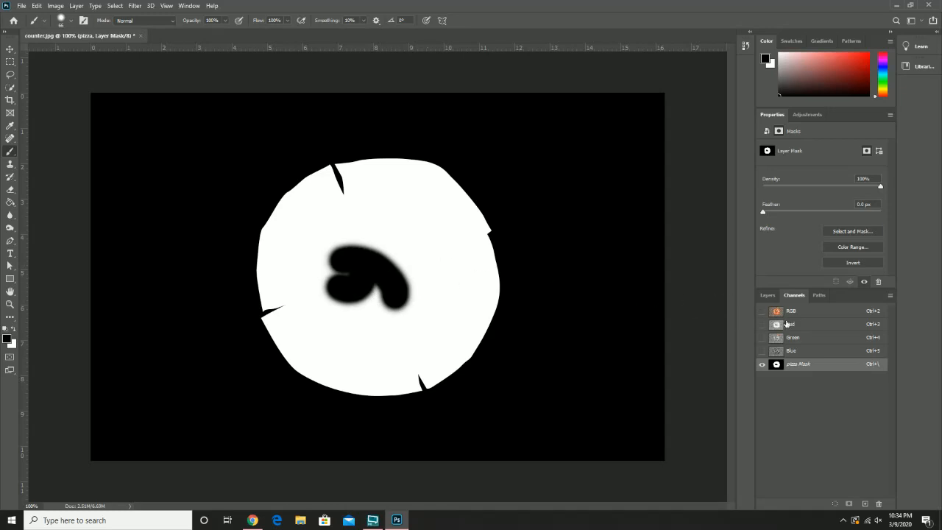
{"action": "key", "text": "ctrl+z"}
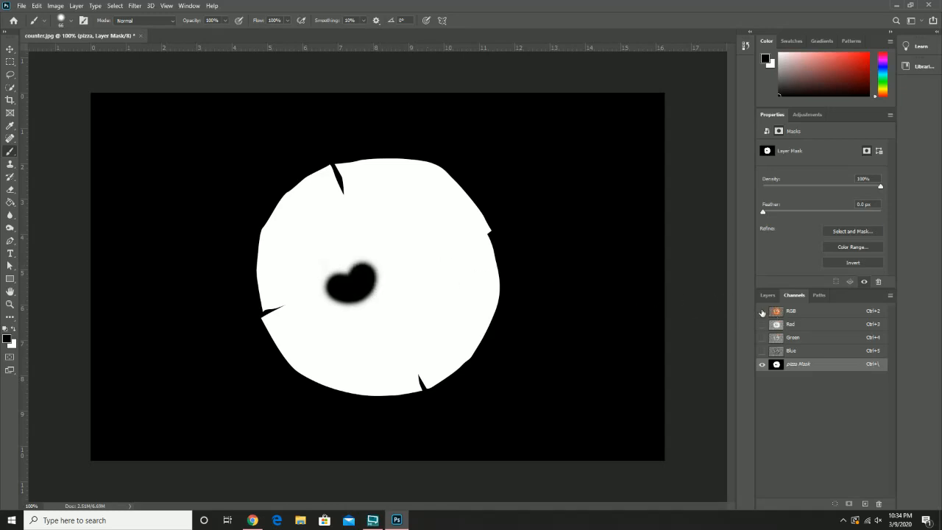
{"action": "key", "text": "ctrl+z"}
Step: Show the image under the mask overlay, paint out the pizza above its centre in black, and restore it in white
{"action": "left_click", "coordinate": [761, 310]}
{"action": "key", "text": "x"}
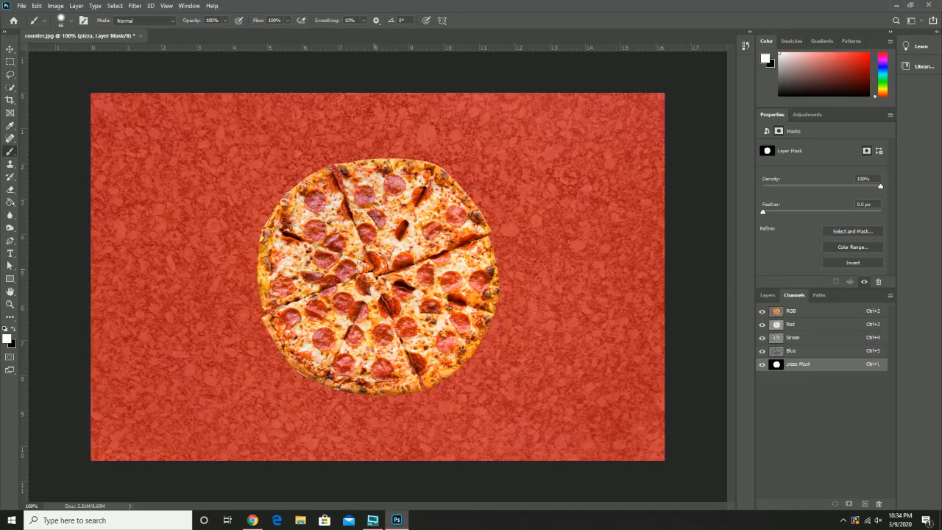
{"action": "left_click", "coordinate": [12, 329]}
{"action": "mouse_move", "coordinate": [379, 223]}
{"action": "left_mouse_down"}
{"action": "mouse_move", "coordinate": [361, 265]}
{"action": "mouse_move", "coordinate": [380, 240]}
{"action": "mouse_move", "coordinate": [359, 215]}
{"action": "mouse_move", "coordinate": [368, 237]}
{"action": "left_mouse_up"}
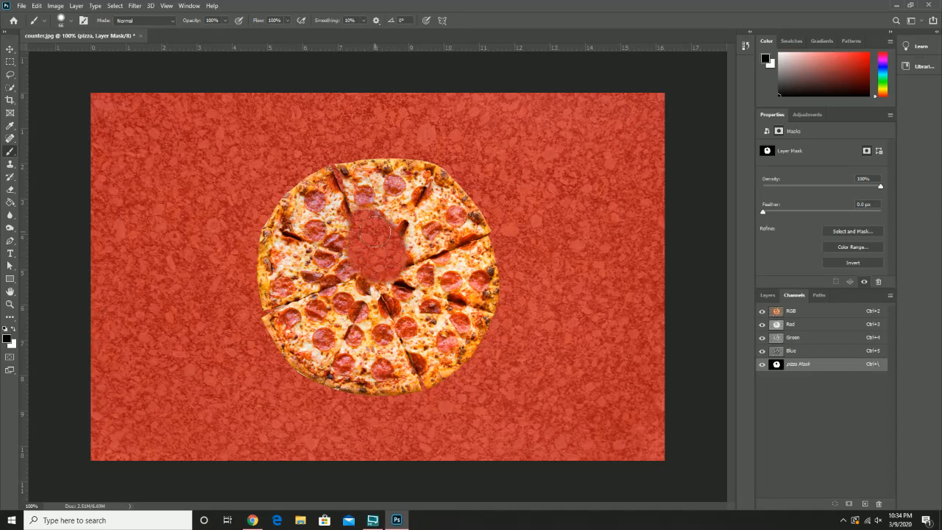
{"action": "left_click", "coordinate": [13, 331]}
{"action": "mouse_move", "coordinate": [382, 254]}
{"action": "left_mouse_down"}
{"action": "mouse_move", "coordinate": [353, 221]}
{"action": "mouse_move", "coordinate": [390, 229]}
{"action": "left_mouse_up"}
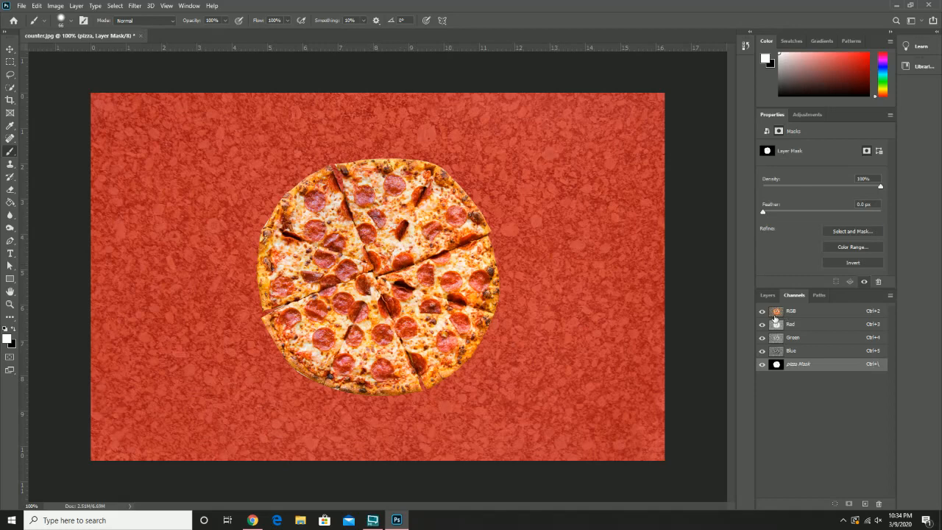
Step: Make the RGB composite active again, turn off the pizza mask overlay, and return to the layer list
{"action": "left_click", "coordinate": [791, 312]}
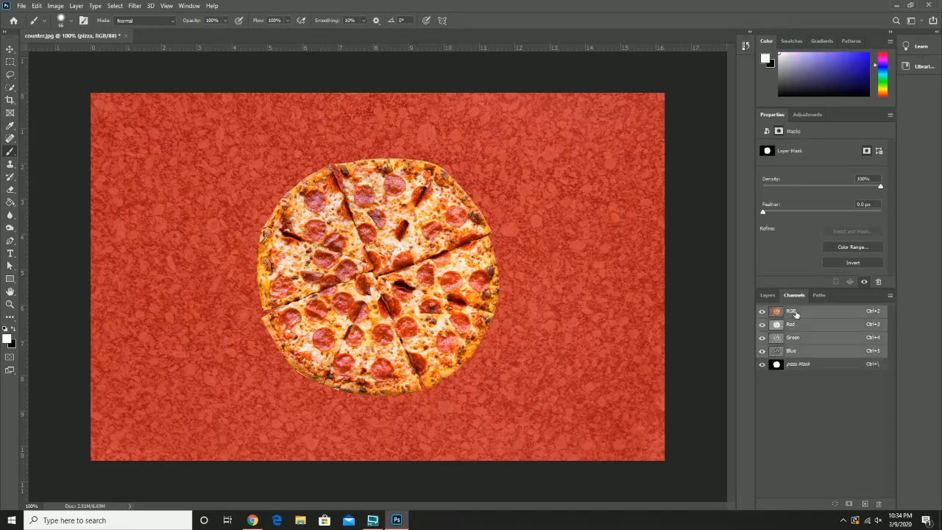
{"action": "left_click", "coordinate": [763, 364]}
{"action": "left_click", "coordinate": [767, 295]}
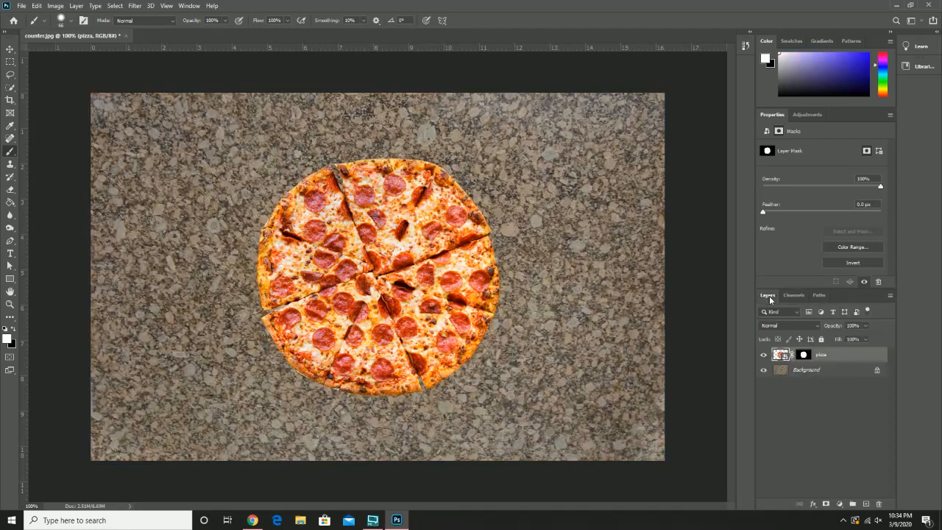
Step: Hide the pizza layer and place spatula.jpg in the document as an embedded image
{"action": "left_click", "coordinate": [763, 354]}
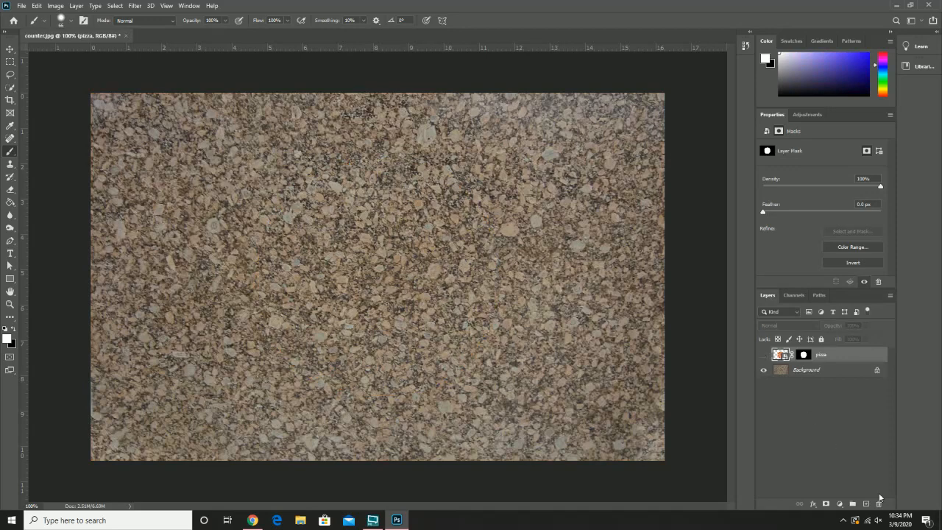
{"action": "left_click", "coordinate": [21, 6]}
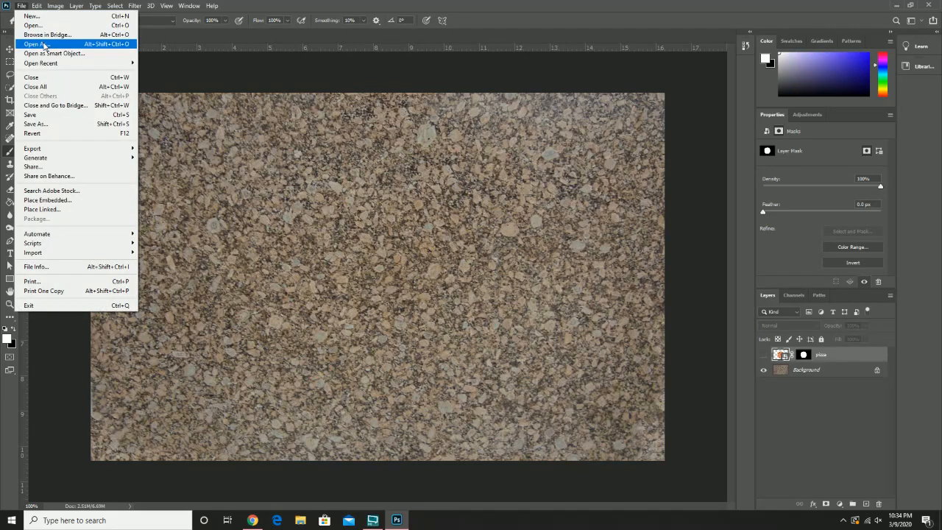
{"action": "left_click", "coordinate": [77, 200]}
{"action": "double_click", "coordinate": [216, 86]}
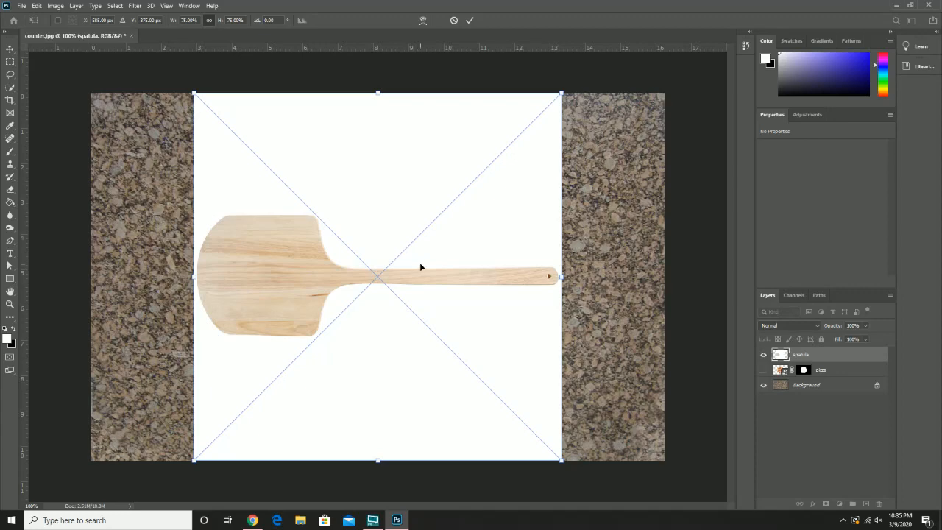
Step: Scale the spatula to 147% and position it so its blade covers the middle and its handle runs off the right edge
{"action": "left_click_drag", "start_coordinate": [522, 169], "coordinate": [644, 33]}
{"action": "left_click_drag", "start_coordinate": [479, 251], "coordinate": [321, 382]}
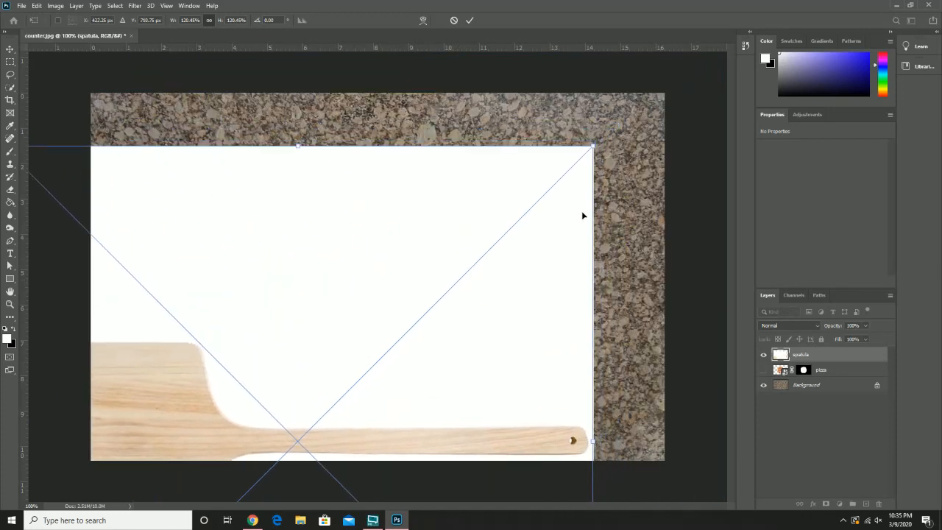
{"action": "left_click_drag", "start_coordinate": [594, 145], "coordinate": [723, 18]}
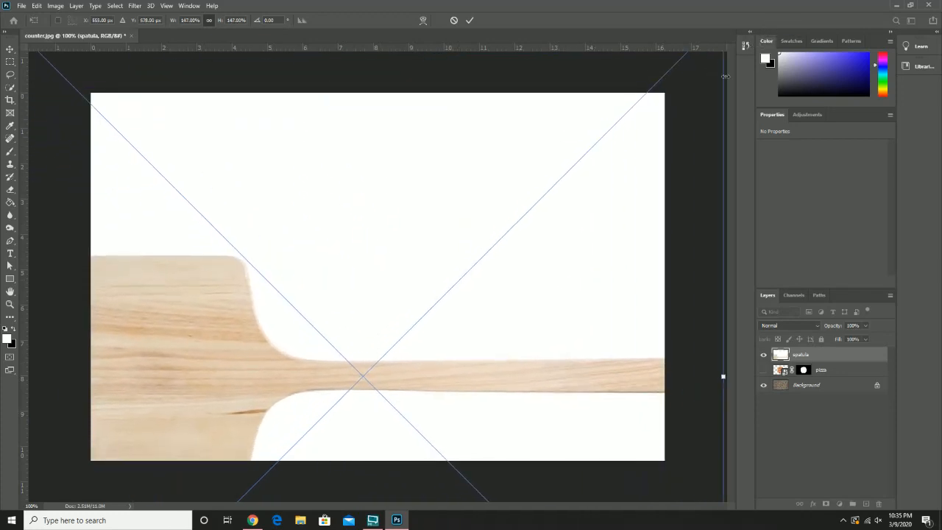
{"action": "left_click_drag", "start_coordinate": [466, 284], "coordinate": [661, 197]}
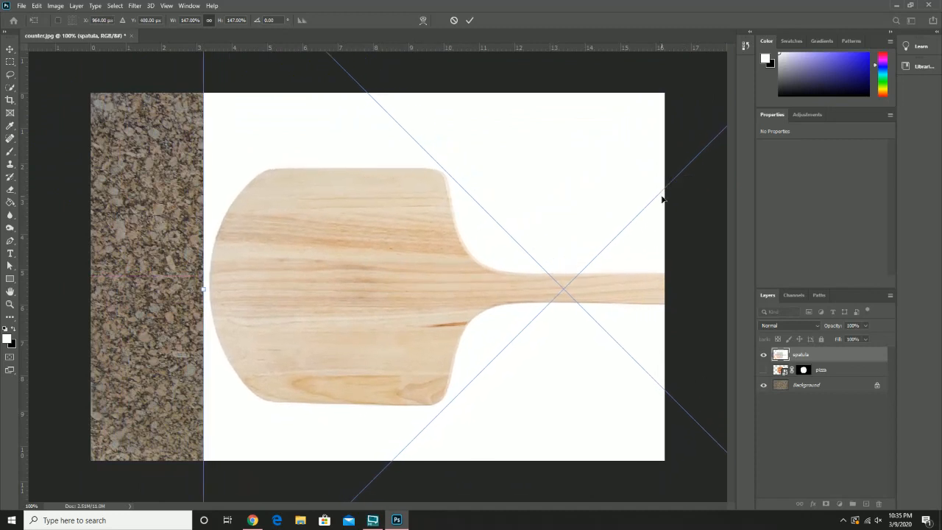
{"action": "key", "text": "Return"}
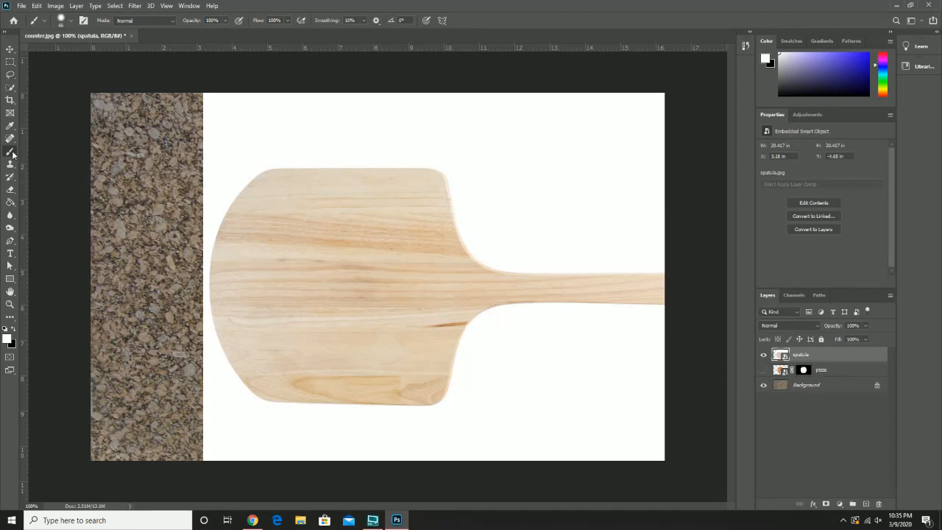
Step: Select the whole wooden spatula, blade and handle, with the Quick Selection tool
{"action": "left_click", "coordinate": [9, 89]}
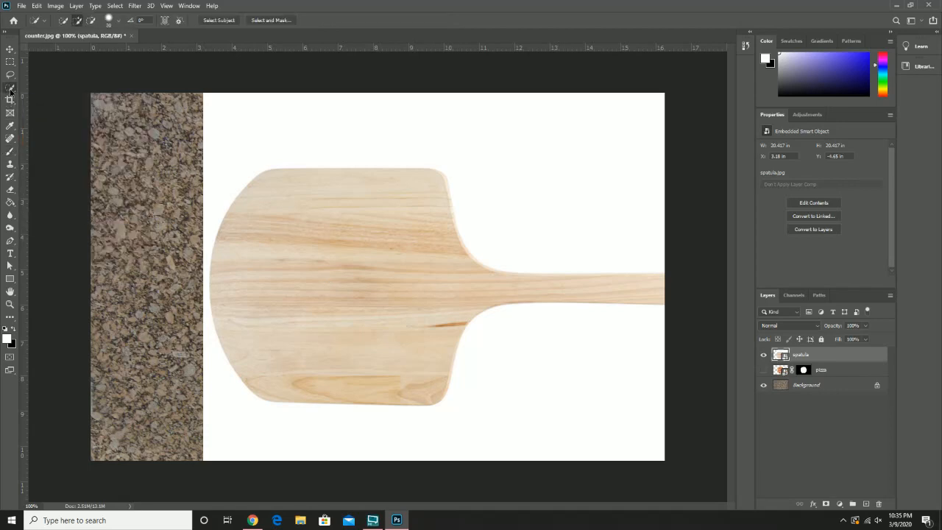
{"action": "left_click_drag", "start_coordinate": [419, 287], "coordinate": [549, 290]}
{"action": "mouse_move", "coordinate": [477, 285]}
{"action": "left_mouse_down"}
{"action": "mouse_move", "coordinate": [392, 198]}
{"action": "mouse_move", "coordinate": [317, 186]}
{"action": "mouse_move", "coordinate": [264, 199]}
{"action": "left_mouse_up"}
Step: Add a Reveal All layer mask to the spatula layer
{"action": "left_click", "coordinate": [73, 7]}
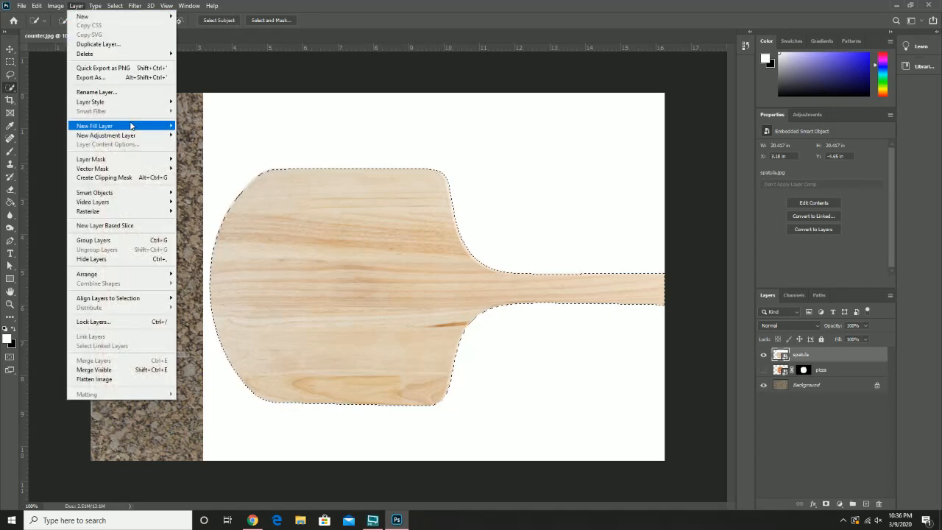
{"action": "mouse_move", "coordinate": [140, 161]}
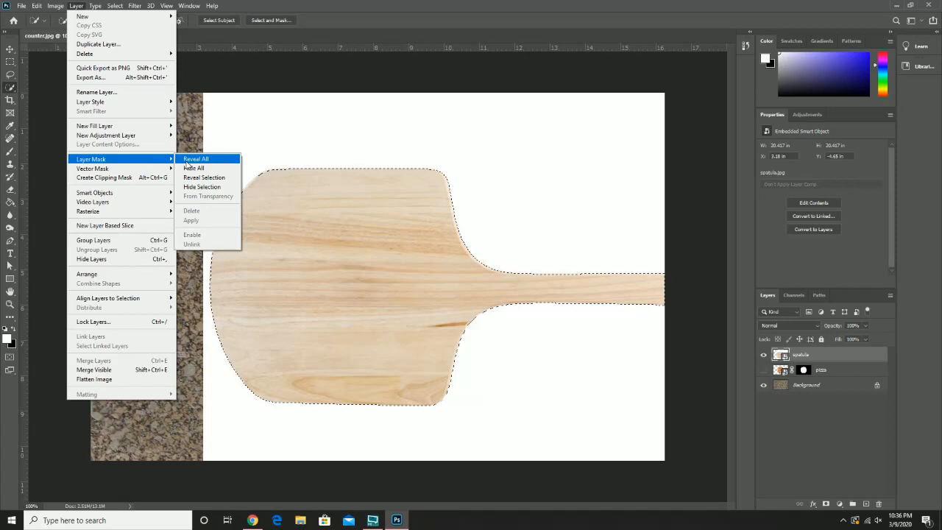
{"action": "left_click", "coordinate": [189, 159]}
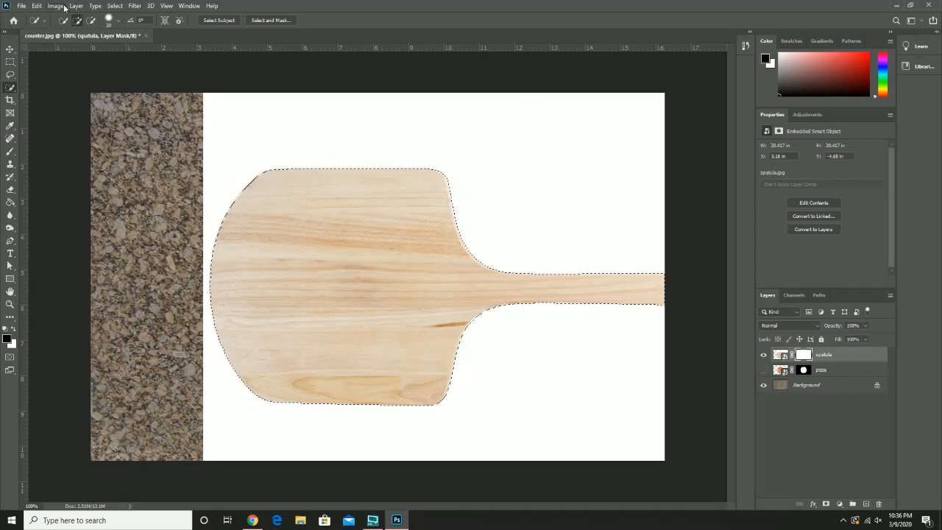
Step: Invert the spatula selection and fill the area around the spatula with black on its layer mask
{"action": "right_click", "coordinate": [369, 268]}
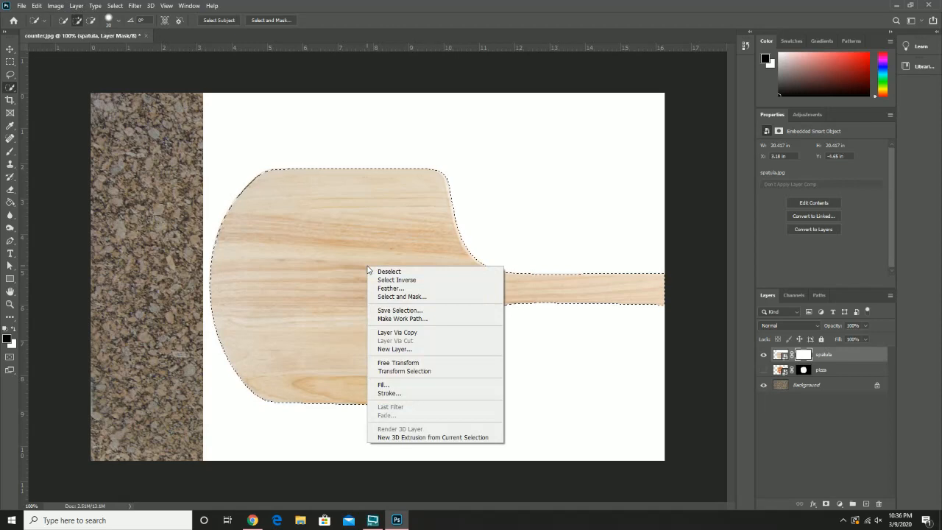
{"action": "left_click", "coordinate": [407, 280]}
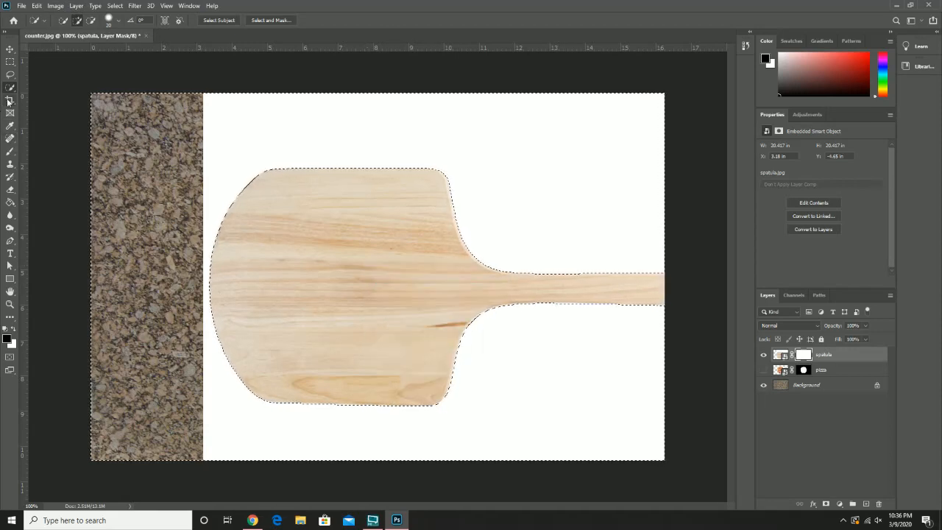
{"action": "left_click", "coordinate": [11, 203]}
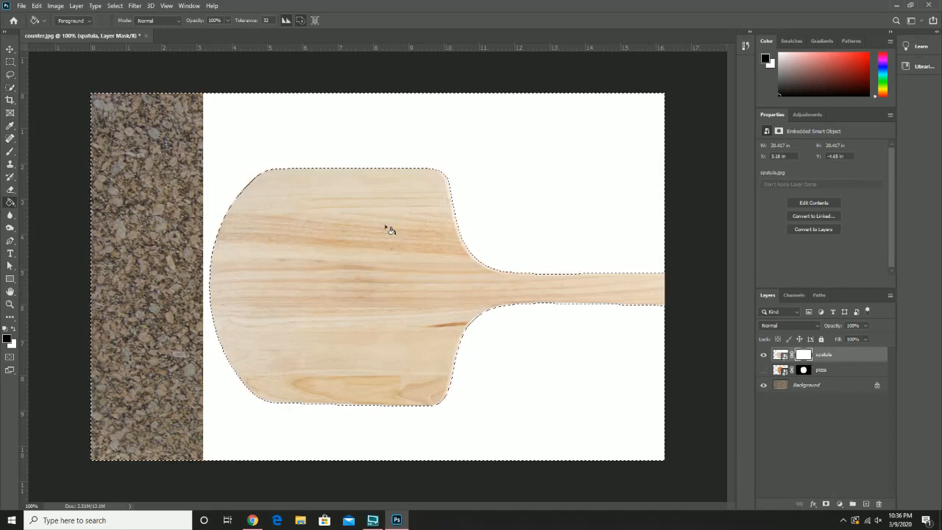
{"action": "left_click", "coordinate": [502, 147]}
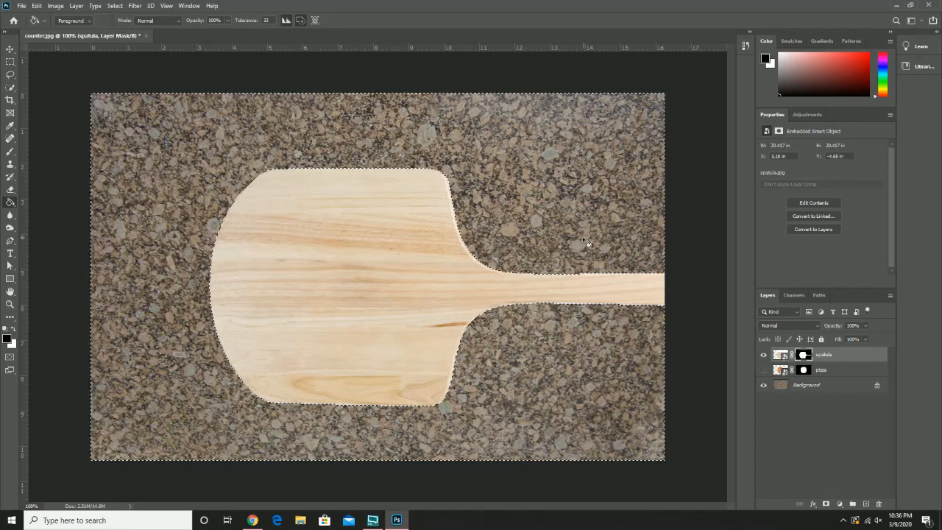
Step: Check the spatula mask as an overlay and undo back to the unmasked layer with the spatula selected
{"action": "left_click", "coordinate": [793, 297]}
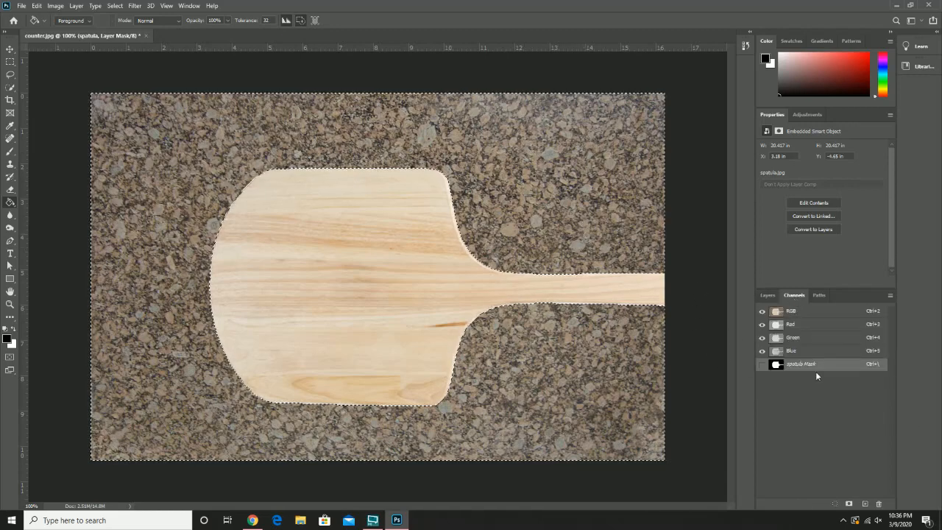
{"action": "left_click", "coordinate": [762, 364]}
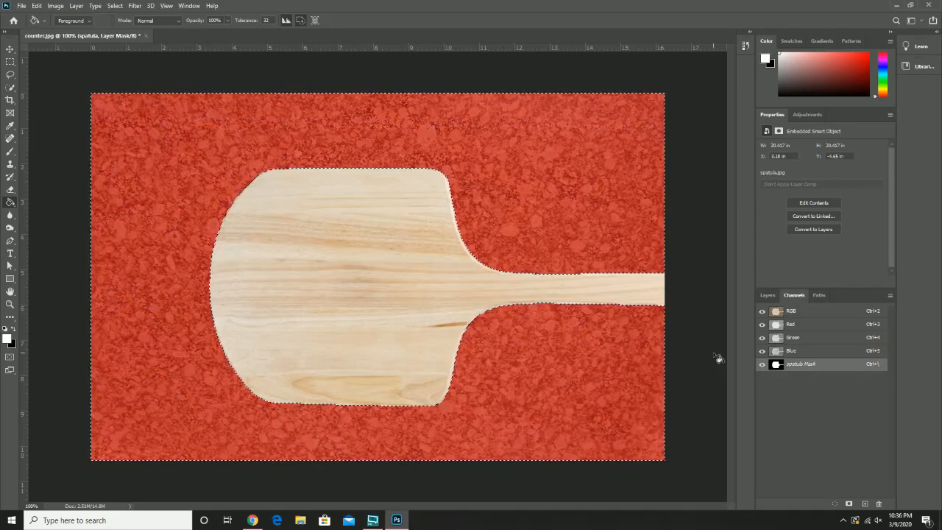
{"action": "key", "text": "alt+BackSpace"}
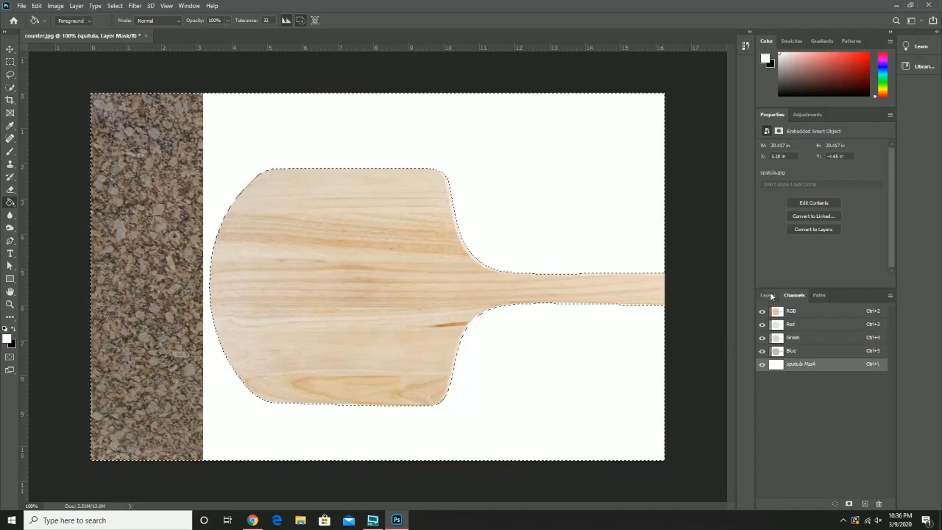
{"action": "left_click", "coordinate": [767, 295]}
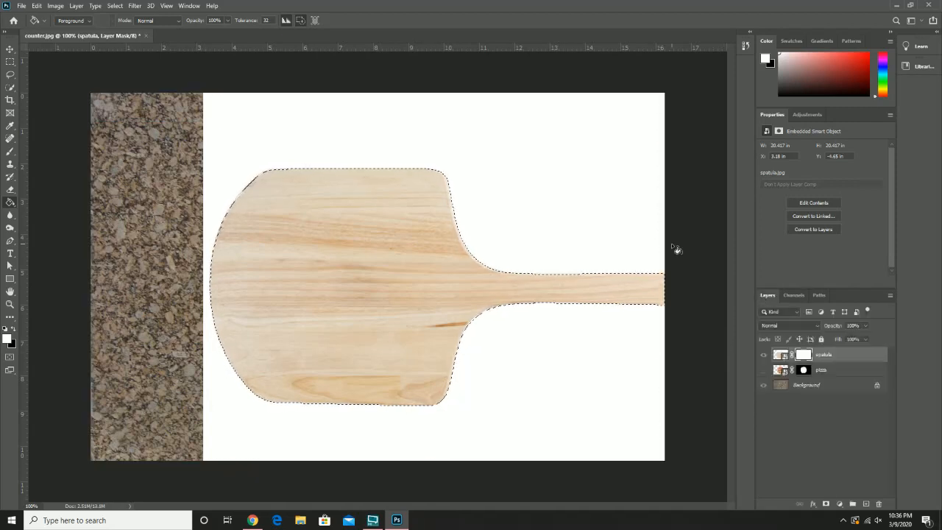
{"action": "key", "text": "ctrl+z"}
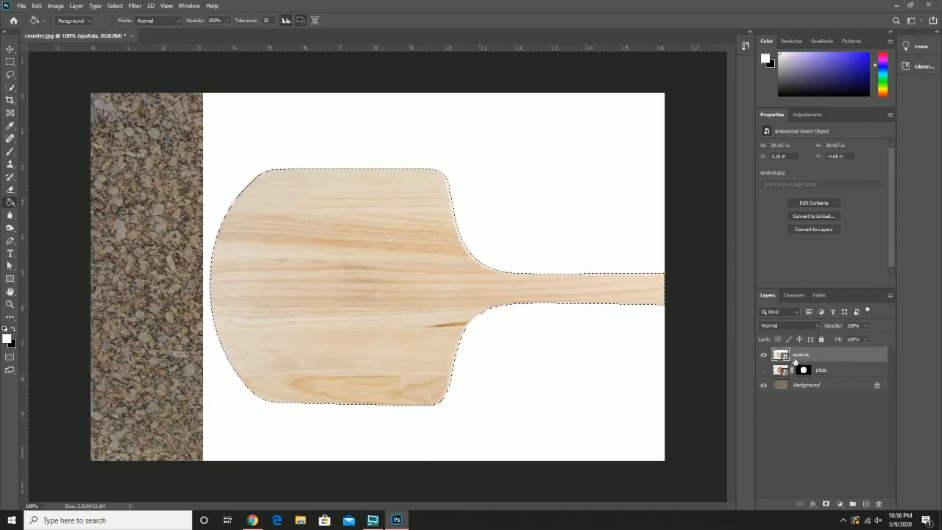
Step: Add a Hide All layer mask to the spatula layer
{"action": "left_click", "coordinate": [77, 7]}
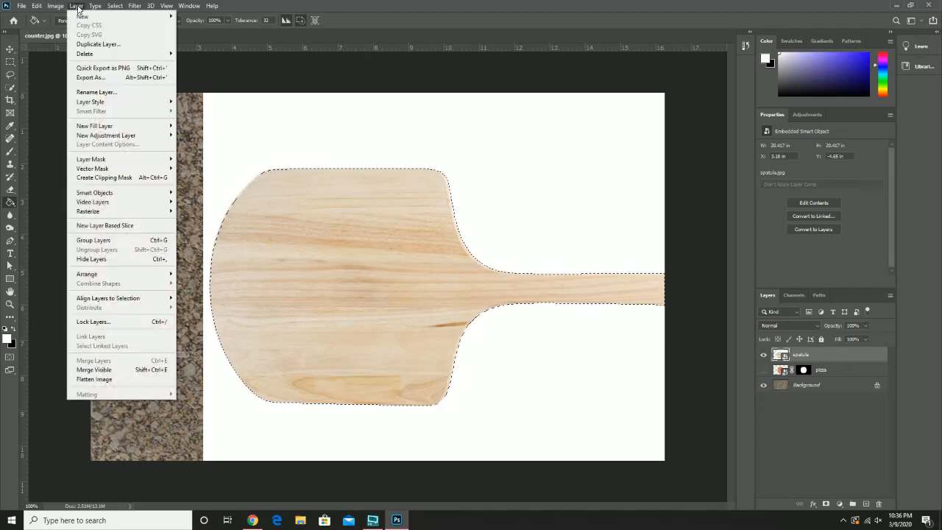
{"action": "mouse_move", "coordinate": [126, 128]}
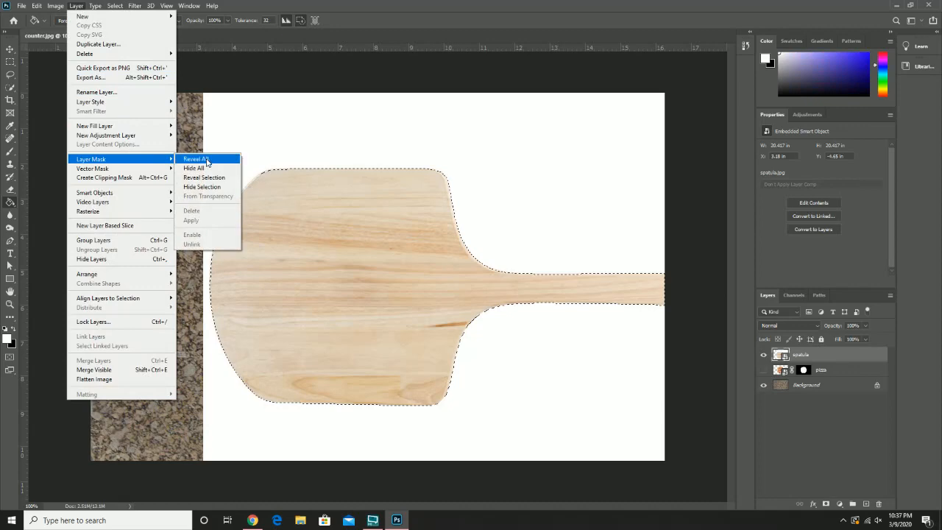
{"action": "left_click", "coordinate": [211, 171]}
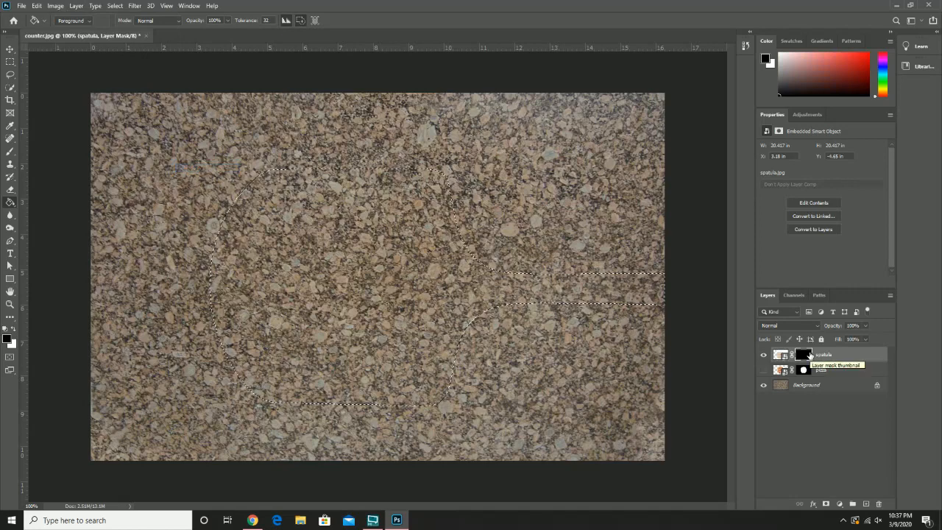
Step: Show the spatula mask overlay and fill the selected spatula shape with white on the mask
{"action": "left_click", "coordinate": [794, 295]}
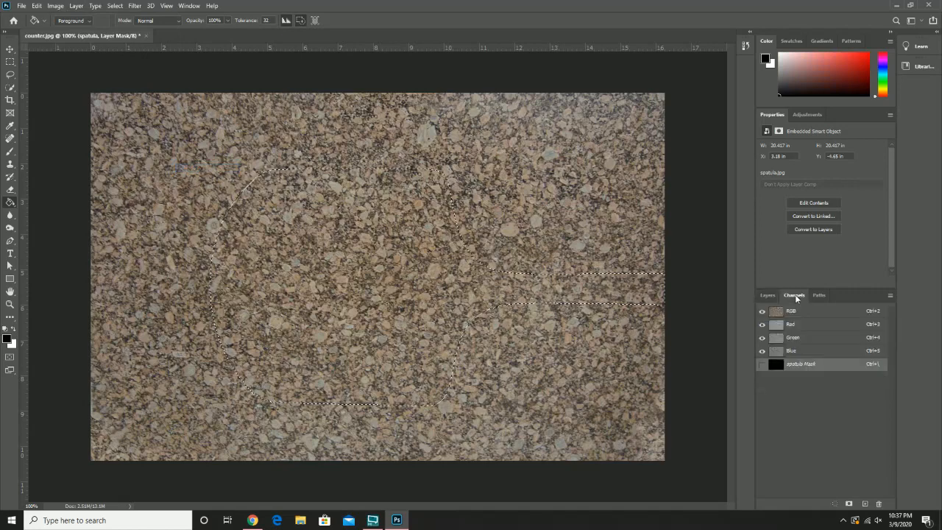
{"action": "left_click", "coordinate": [762, 364]}
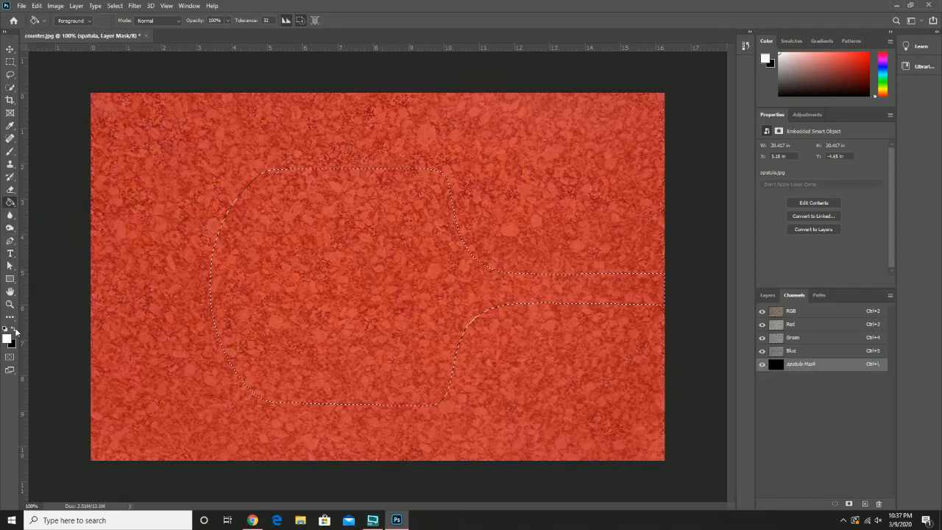
{"action": "left_click", "coordinate": [337, 284]}
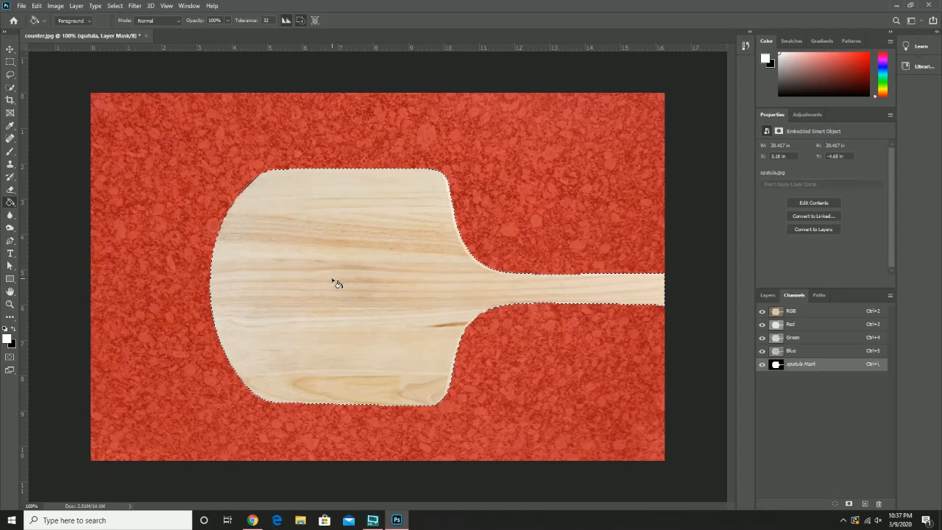
Step: Undo the white fill and the Hide All mask, and return to the layer list
{"action": "key", "text": "ctrl+z"}
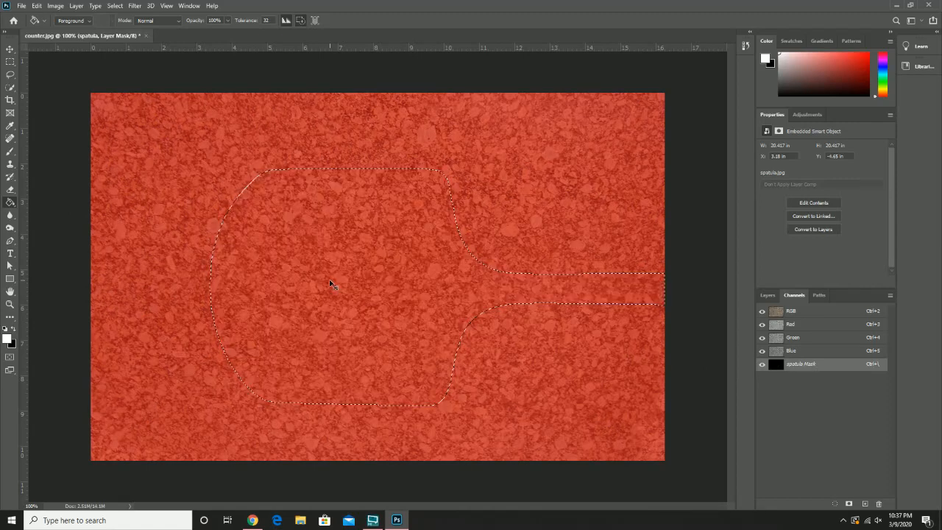
{"action": "left_click", "coordinate": [775, 297]}
{"action": "key", "text": "ctrl+z"}
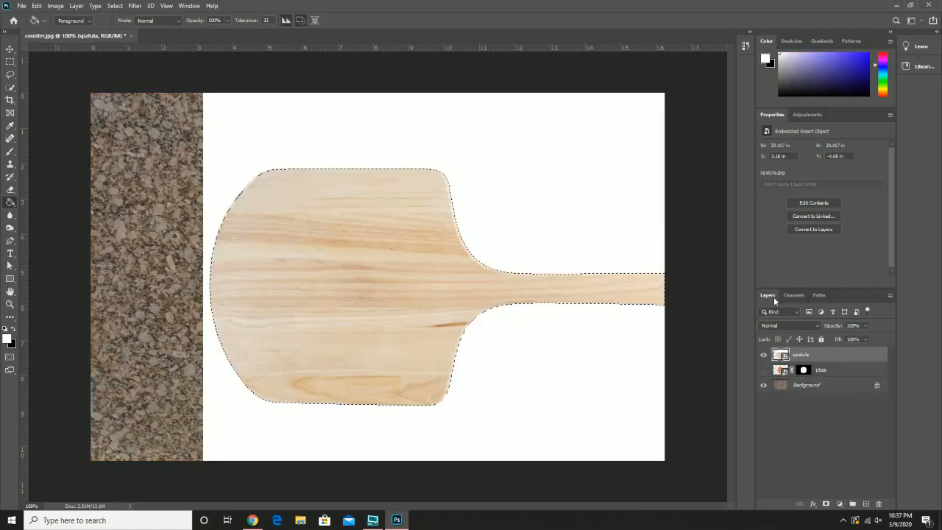
Step: Try a Reveal Selection mask and a directly added layer mask on the spatula layer, undoing each one
{"action": "left_click", "coordinate": [77, 6]}
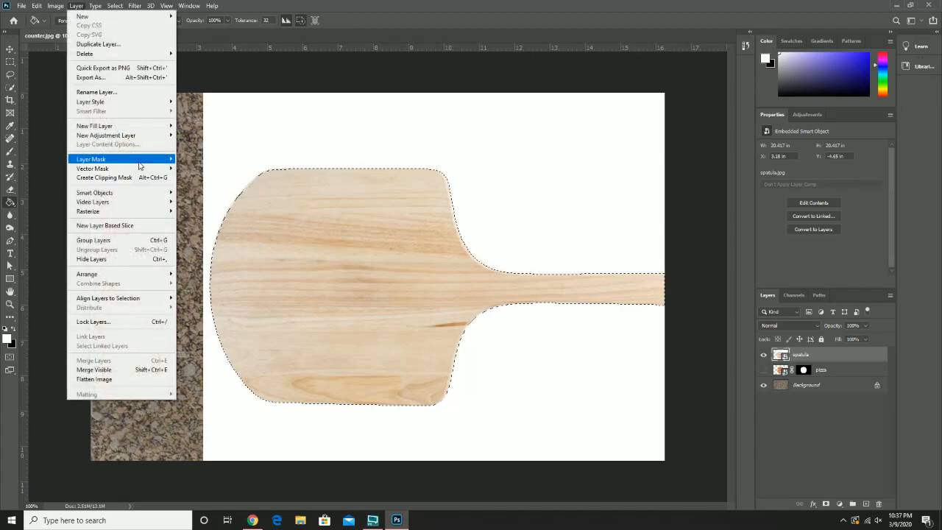
{"action": "mouse_move", "coordinate": [139, 162]}
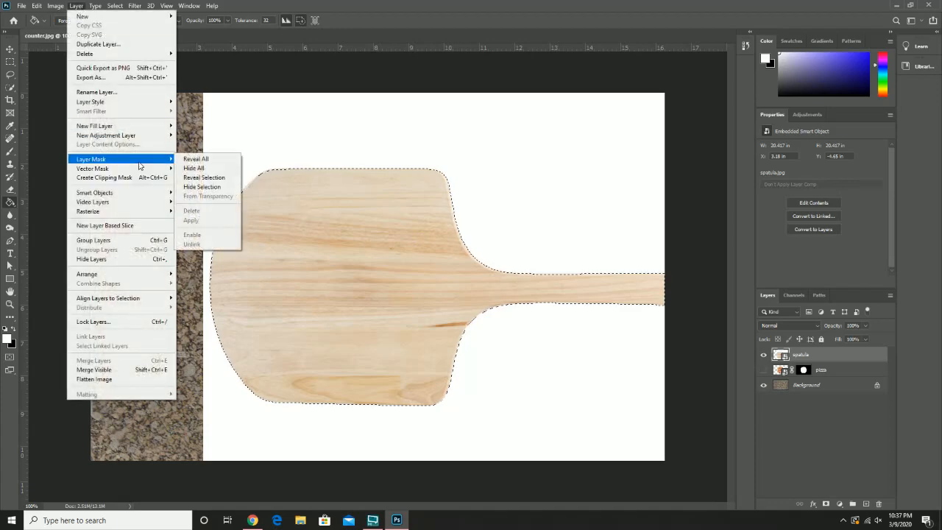
{"action": "left_click", "coordinate": [221, 180]}
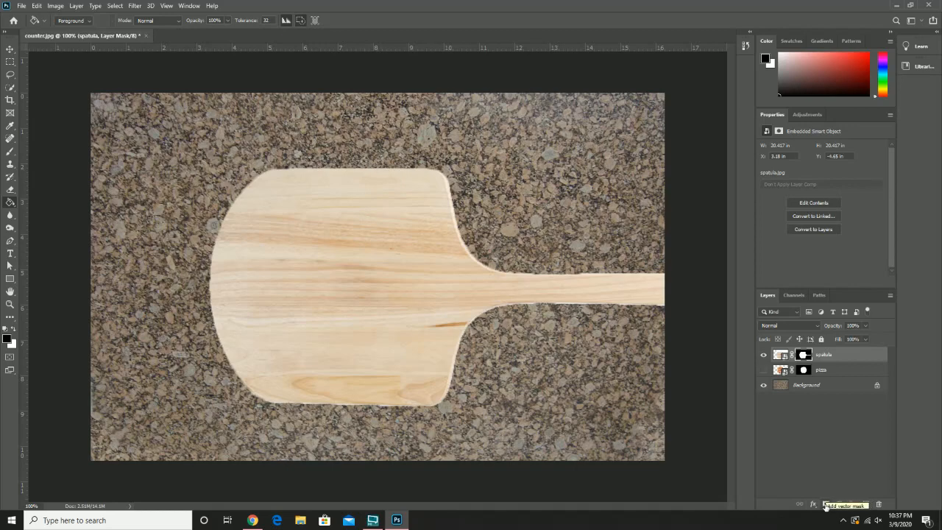
{"action": "key", "text": "ctrl+z"}
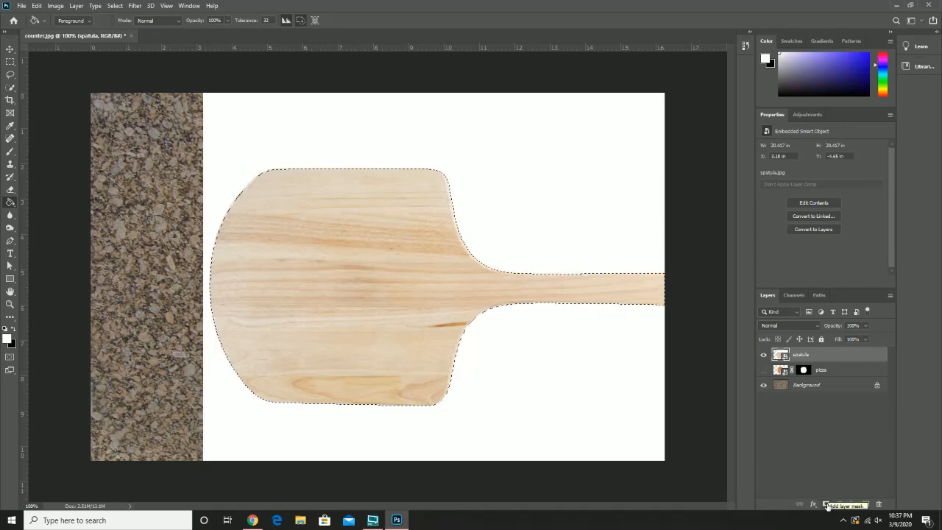
{"action": "left_click", "coordinate": [826, 505]}
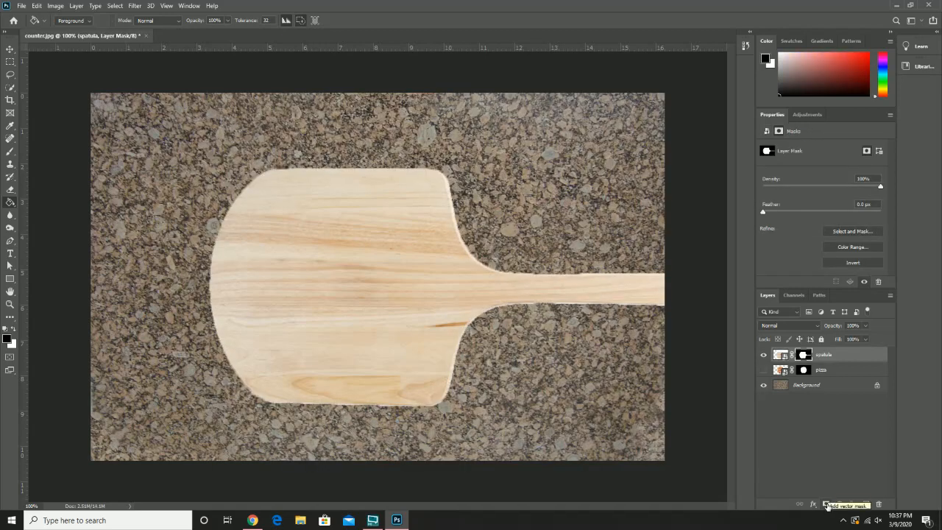
{"action": "key", "text": "ctrl+z"}
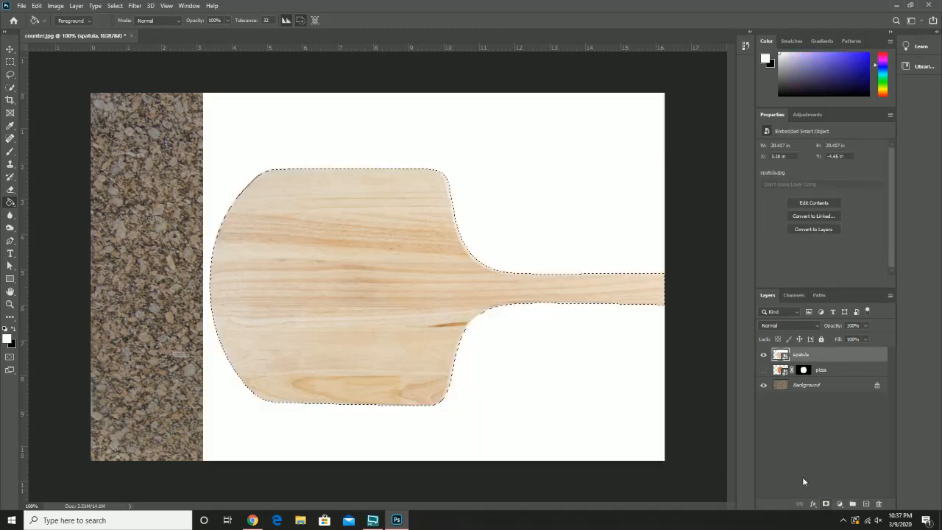
Step: Try a Hide Selection layer mask on the spatula layer and undo it
{"action": "left_click", "coordinate": [76, 5]}
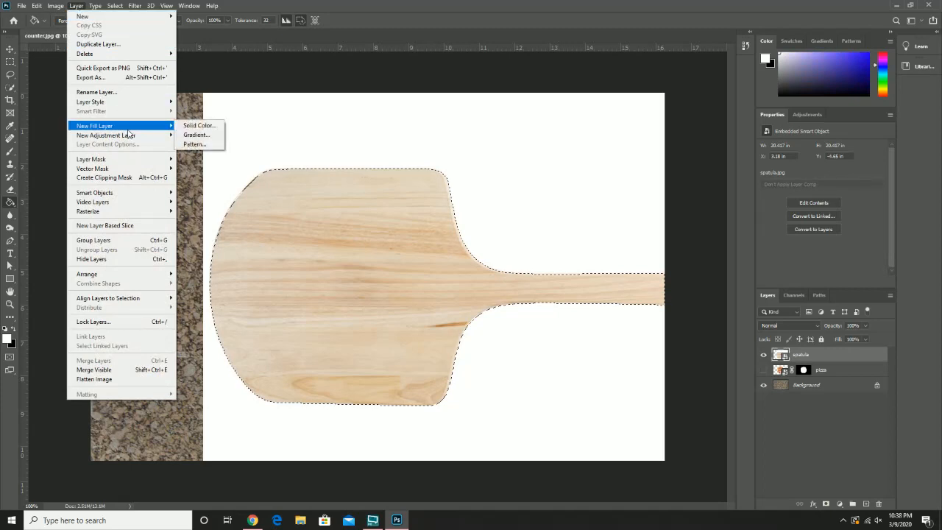
{"action": "mouse_move", "coordinate": [134, 135]}
{"action": "mouse_move", "coordinate": [132, 161]}
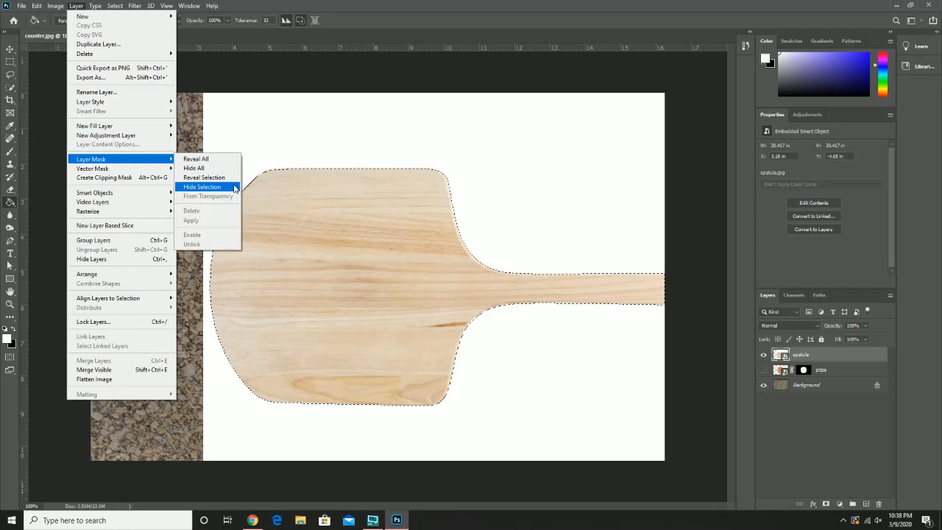
{"action": "left_click", "coordinate": [201, 187]}
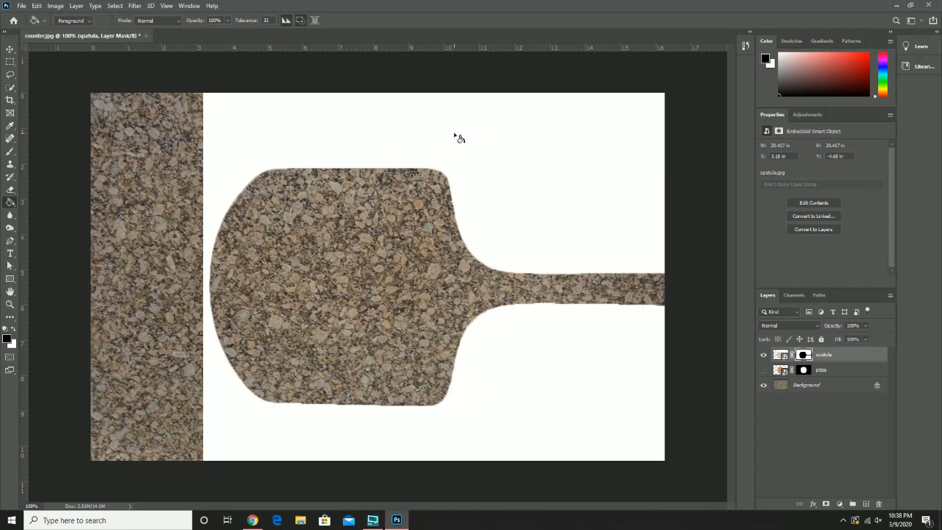
{"action": "key", "text": "ctrl+z"}
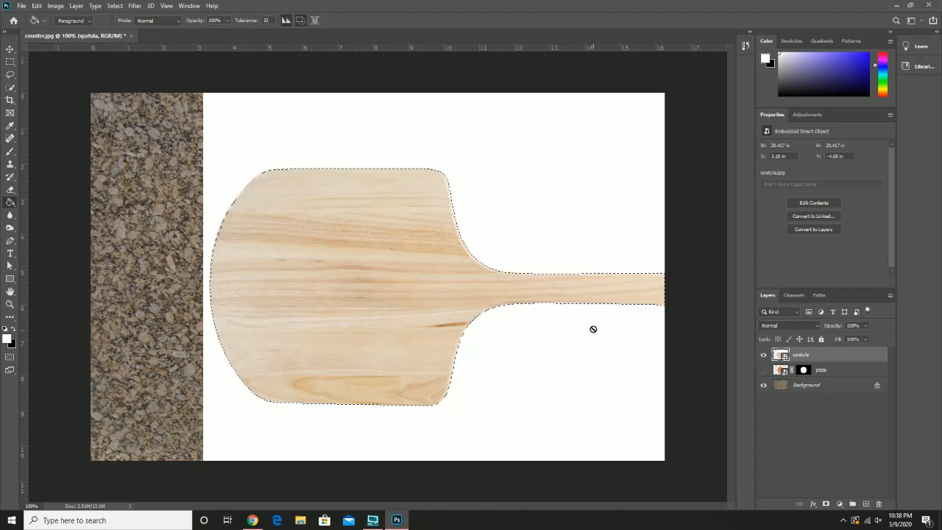
Step: Mask the spatula layer directly from the current selection and make the pizza layer visible again
{"action": "left_click", "coordinate": [824, 506]}
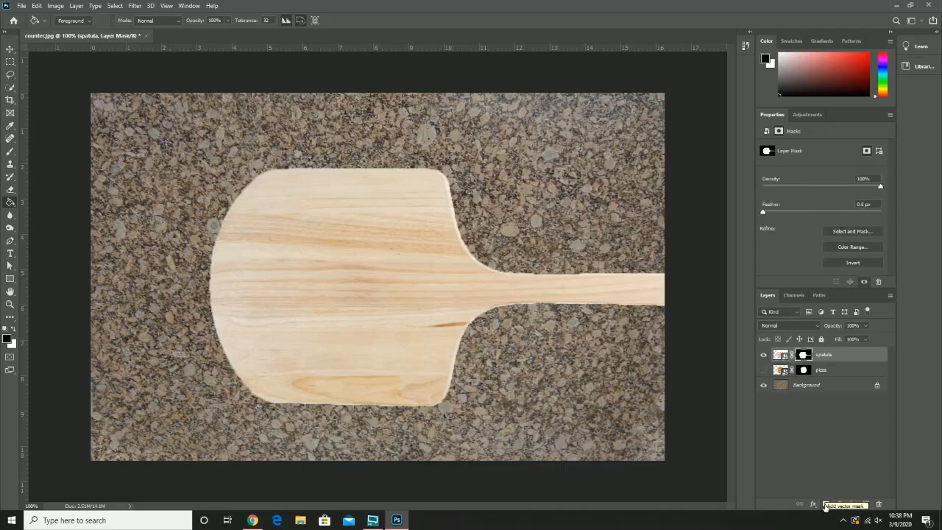
{"action": "left_click", "coordinate": [763, 370]}
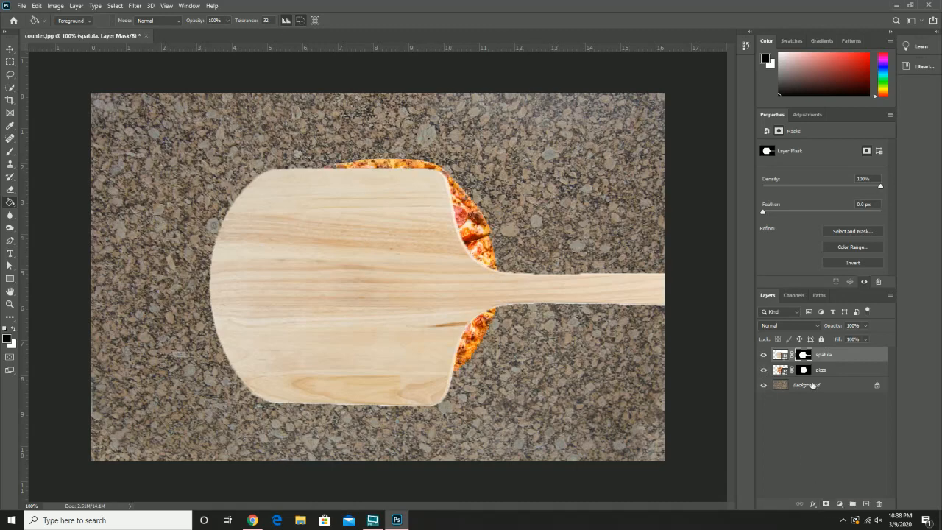
Step: Place the pizza layer above the spatula layer and move the pizza onto the middle of the spatula's blade
{"action": "left_click", "coordinate": [843, 371]}
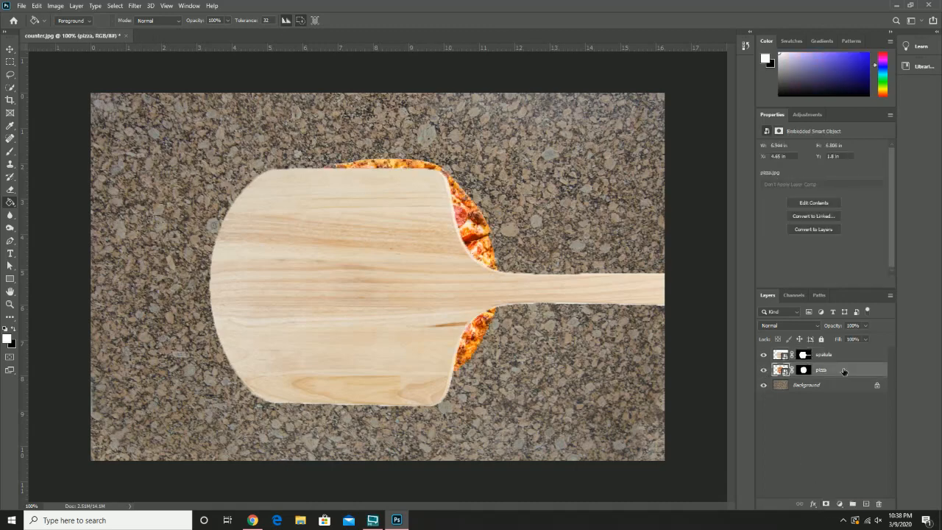
{"action": "left_click_drag", "start_coordinate": [843, 371], "coordinate": [836, 351]}
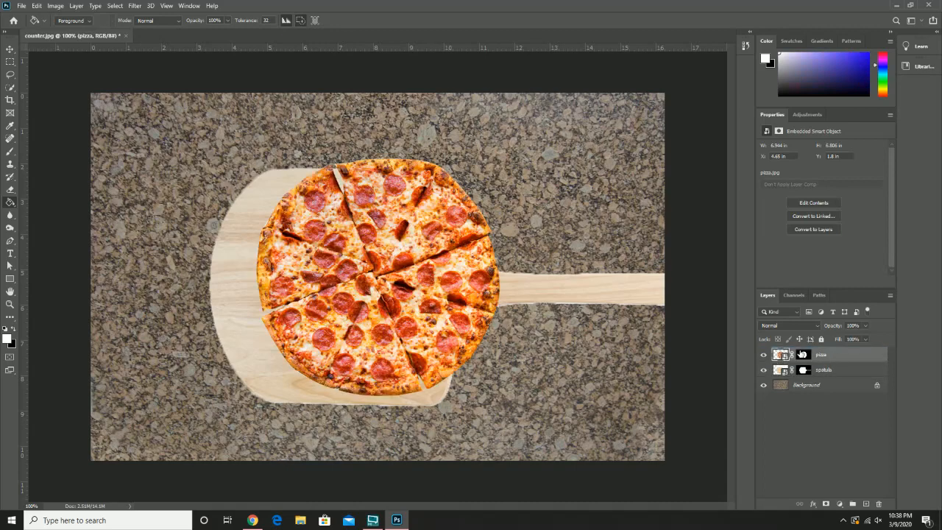
{"action": "left_click", "coordinate": [10, 48]}
{"action": "left_click_drag", "start_coordinate": [424, 263], "coordinate": [387, 274]}
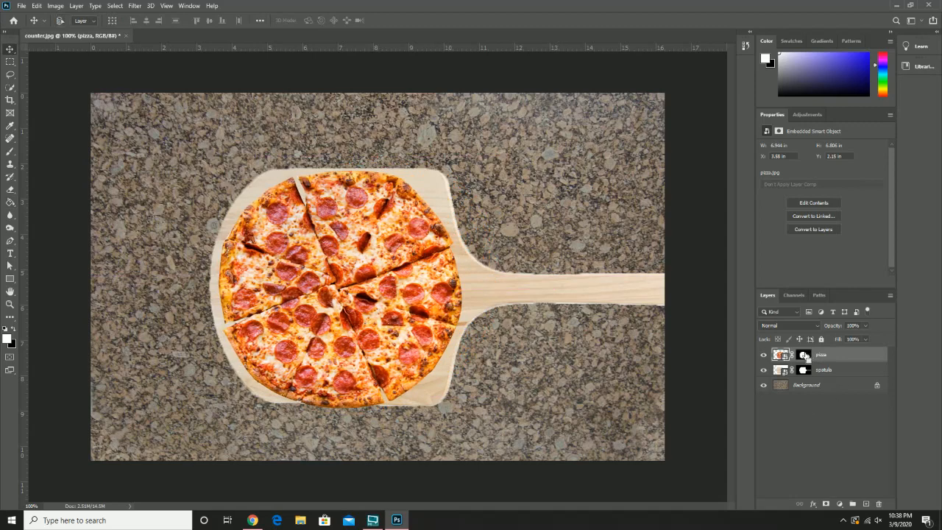
Step: Scale the pizza down to about 79% and centre it on the spatula's blade
{"action": "key", "text": "ctrl+t"}
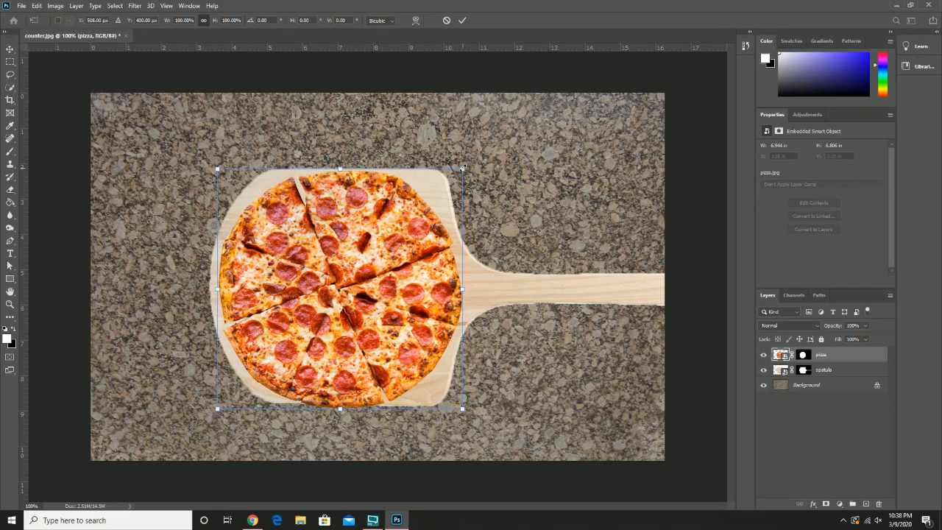
{"action": "left_click_drag", "start_coordinate": [461, 169], "coordinate": [437, 190]}
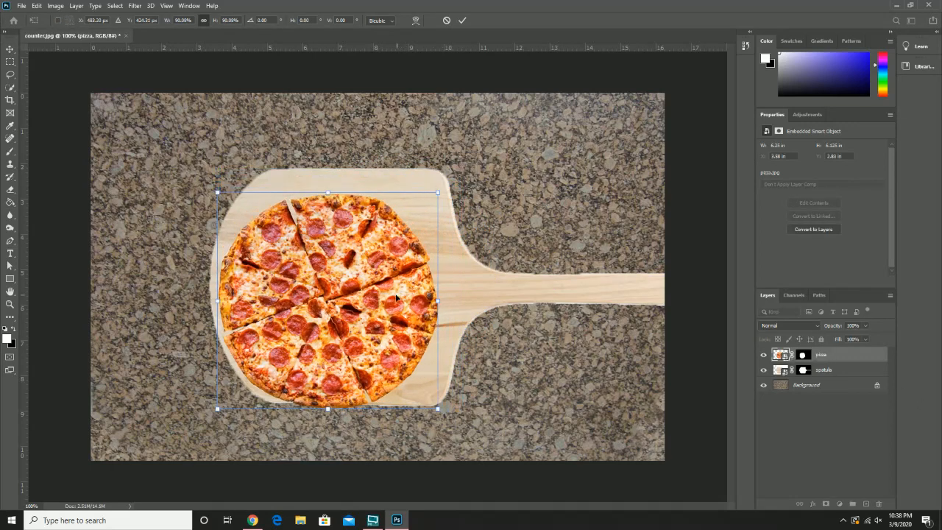
{"action": "left_click_drag", "start_coordinate": [396, 297], "coordinate": [410, 284]}
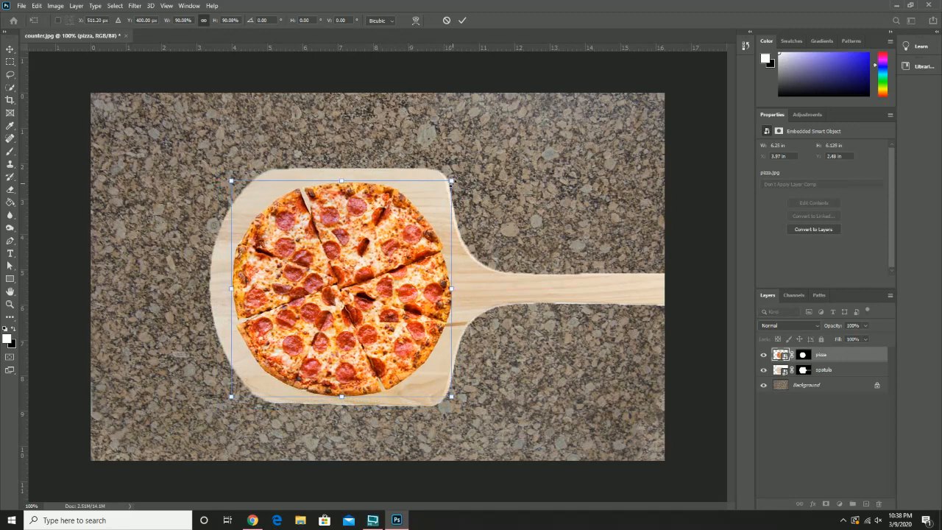
{"action": "mouse_move", "coordinate": [451, 180]}
{"action": "left_mouse_down"}
{"action": "mouse_move", "coordinate": [460, 165]}
{"action": "mouse_move", "coordinate": [441, 193]}
{"action": "left_mouse_up"}
{"action": "mouse_move", "coordinate": [392, 249]}
{"action": "left_mouse_down"}
{"action": "mouse_move", "coordinate": [407, 249]}
{"action": "mouse_move", "coordinate": [395, 252]}
{"action": "left_mouse_up"}
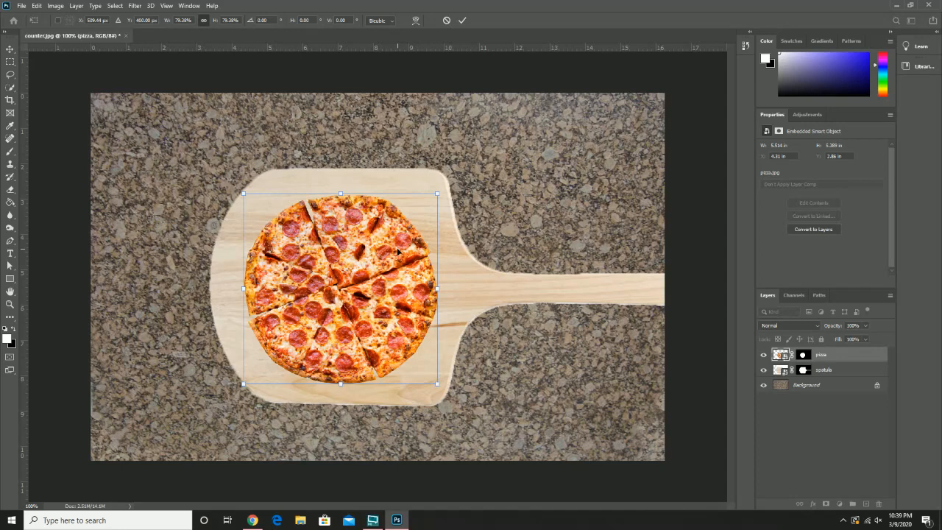
{"action": "left_click", "coordinate": [77, 6]}
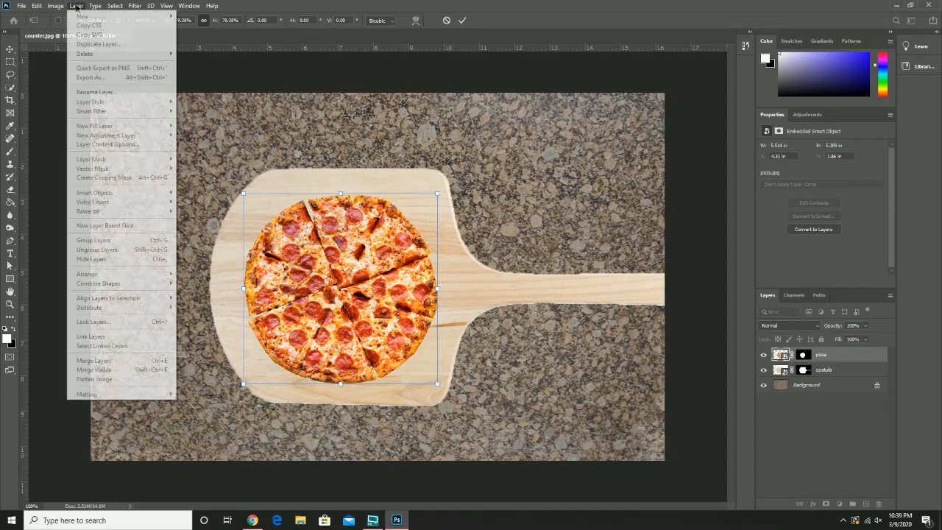
{"action": "left_click", "coordinate": [77, 7]}
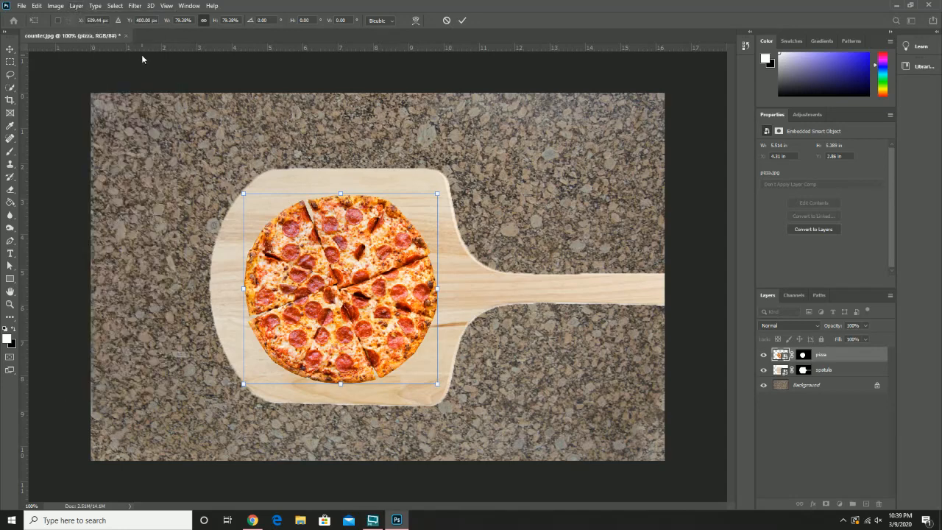
{"action": "key", "text": "Return"}
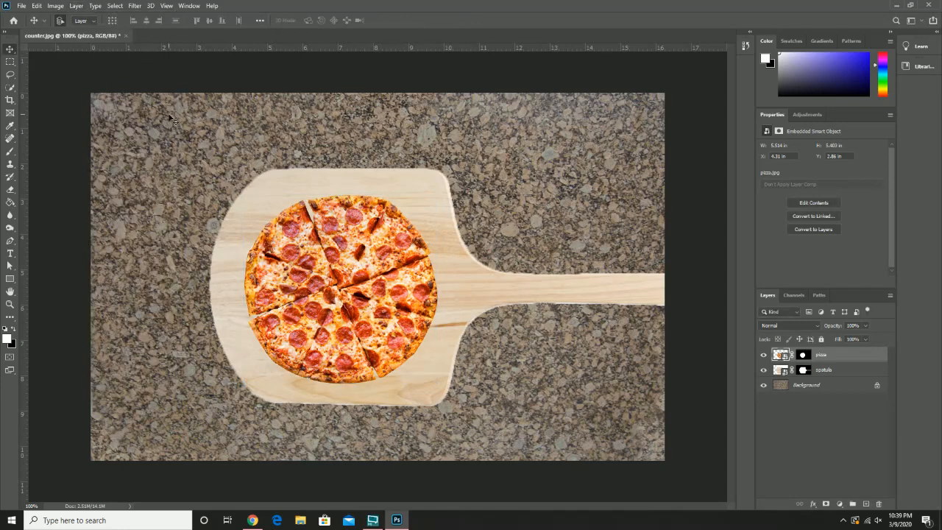
Step: Add a Brightness/Contrast adjustment layer with the default settings above the pizza layer
{"action": "left_click", "coordinate": [77, 7]}
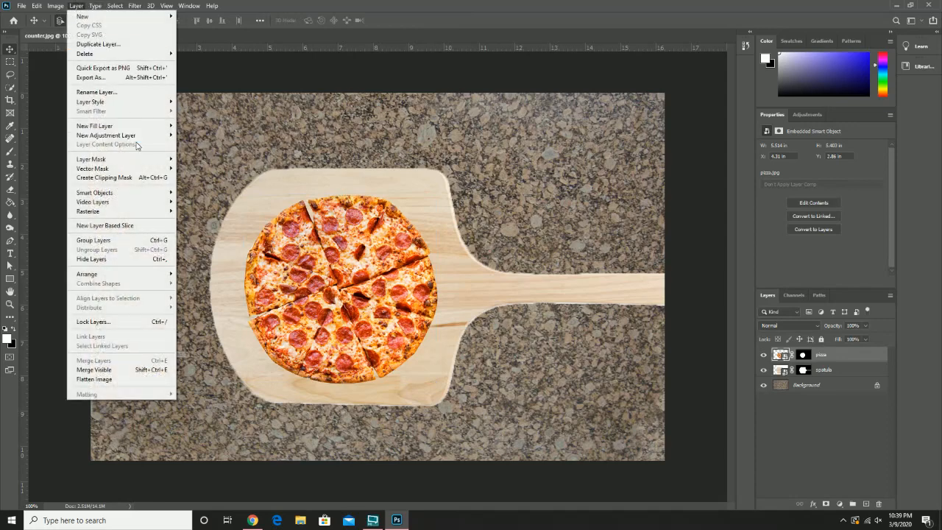
{"action": "mouse_move", "coordinate": [141, 137]}
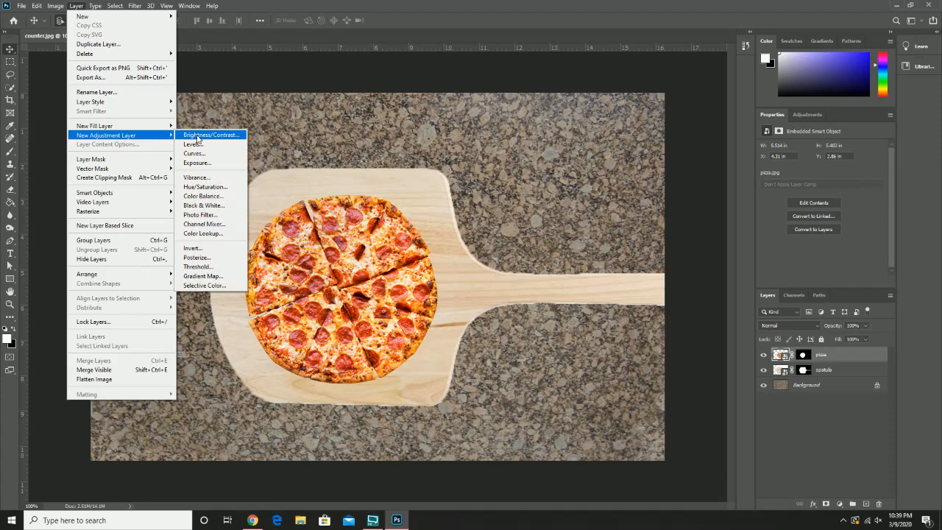
{"action": "mouse_move", "coordinate": [57, 7]}
{"action": "mouse_move", "coordinate": [69, 36]}
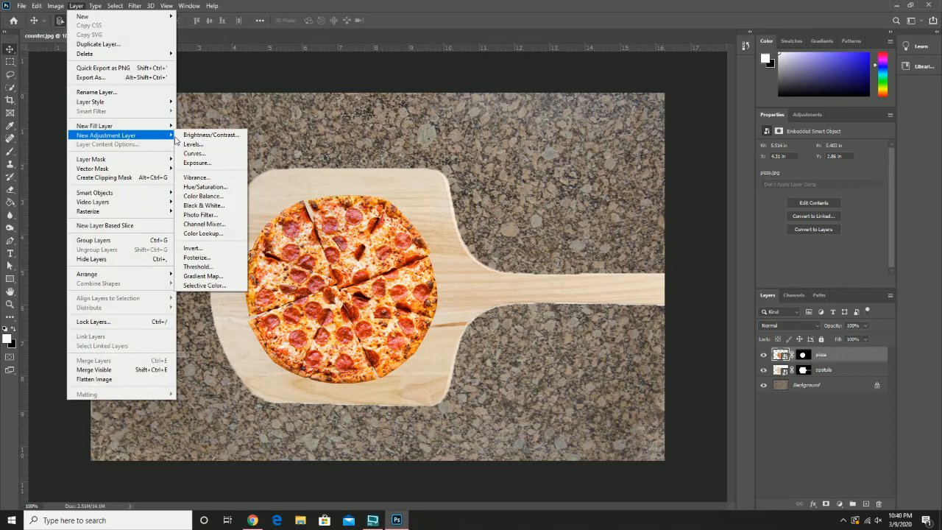
{"action": "left_click", "coordinate": [188, 139]}
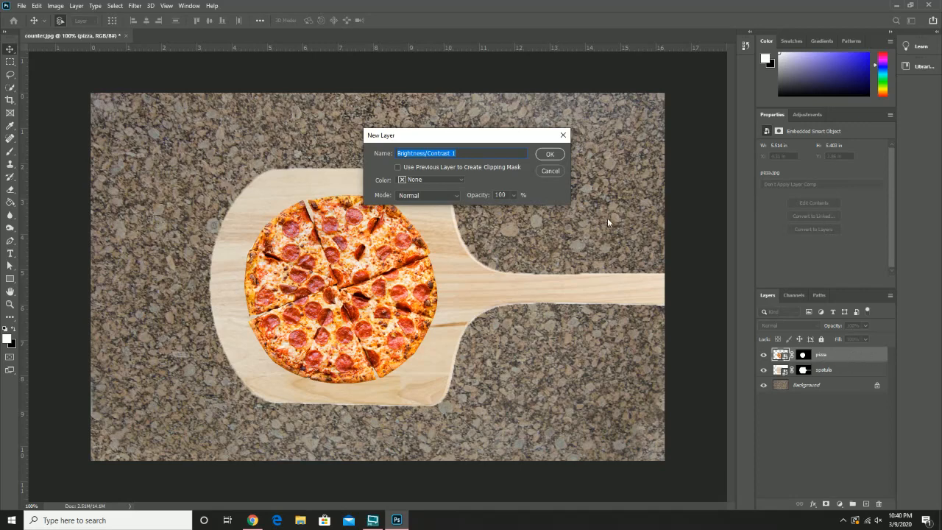
{"action": "left_click", "coordinate": [546, 156]}
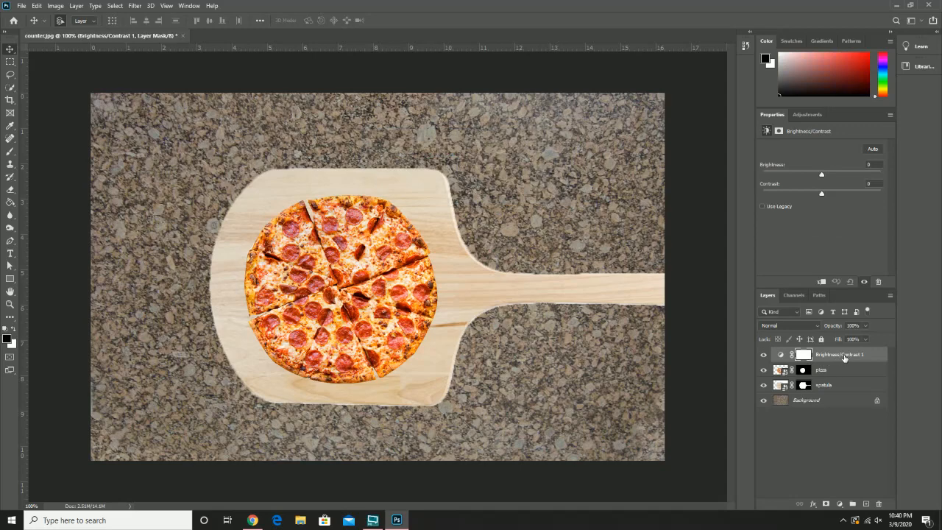
Step: Try brightness 31 and contrast 92 on the Brightness/Contrast layer while it sits above all the other layers
{"action": "left_click", "coordinate": [844, 359]}
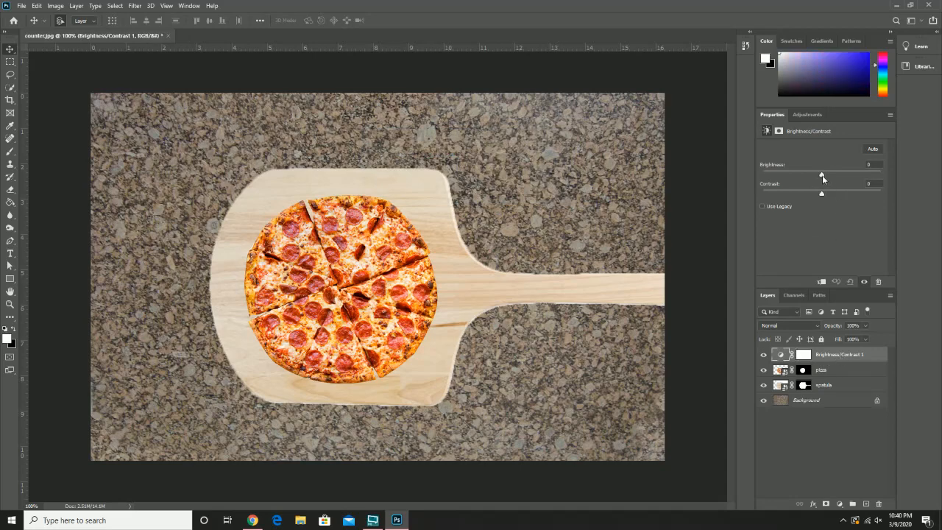
{"action": "left_click_drag", "start_coordinate": [821, 175], "coordinate": [876, 203]}
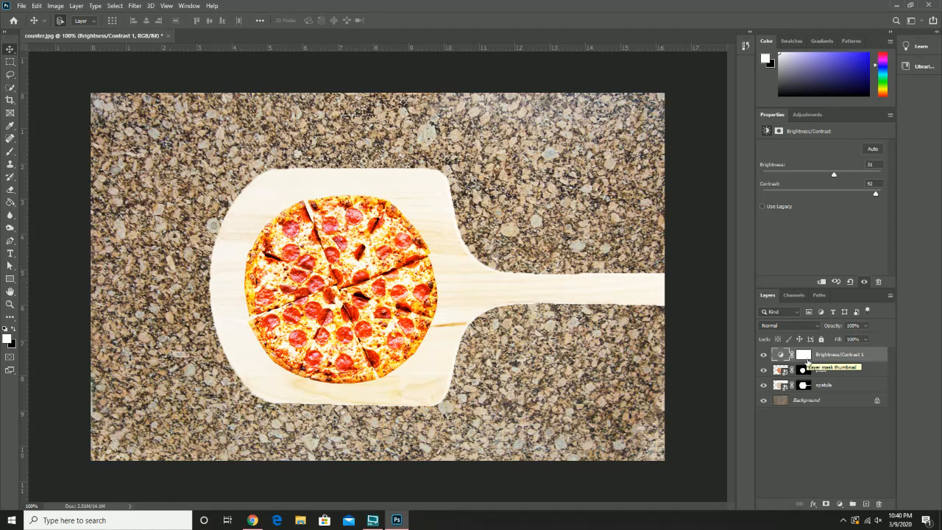
{"action": "left_click", "coordinate": [807, 361]}
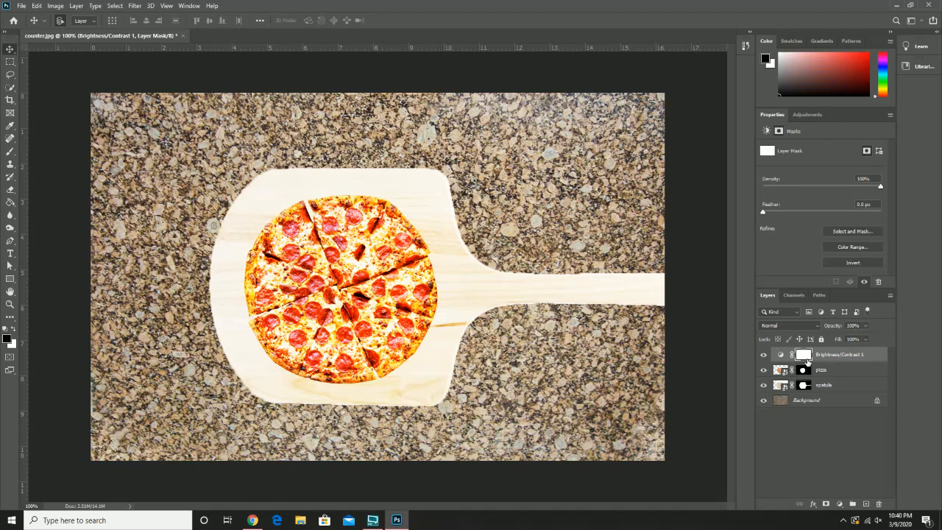
{"action": "left_click", "coordinate": [831, 359]}
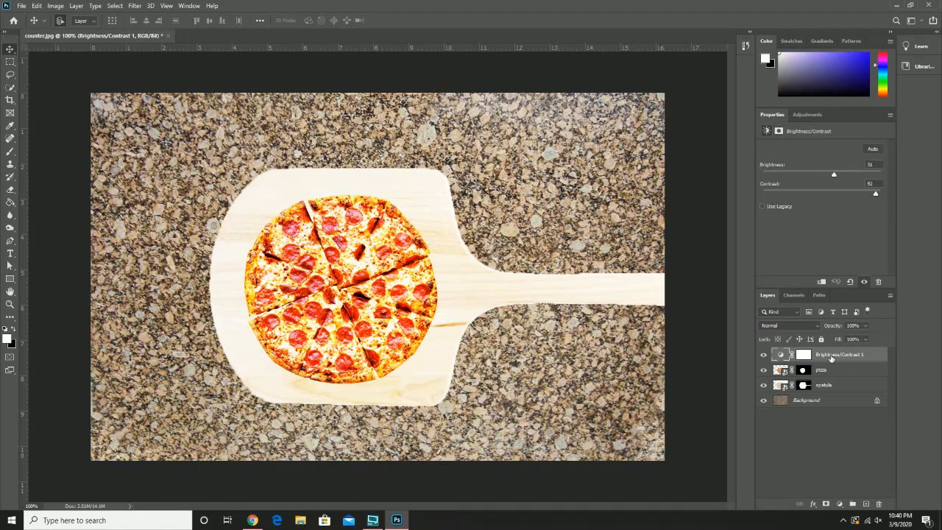
Step: Place the Brightness/Contrast layer directly below the spatula layer and set its brightness to -7 and contrast to 17
{"action": "left_click_drag", "start_coordinate": [831, 359], "coordinate": [825, 376]}
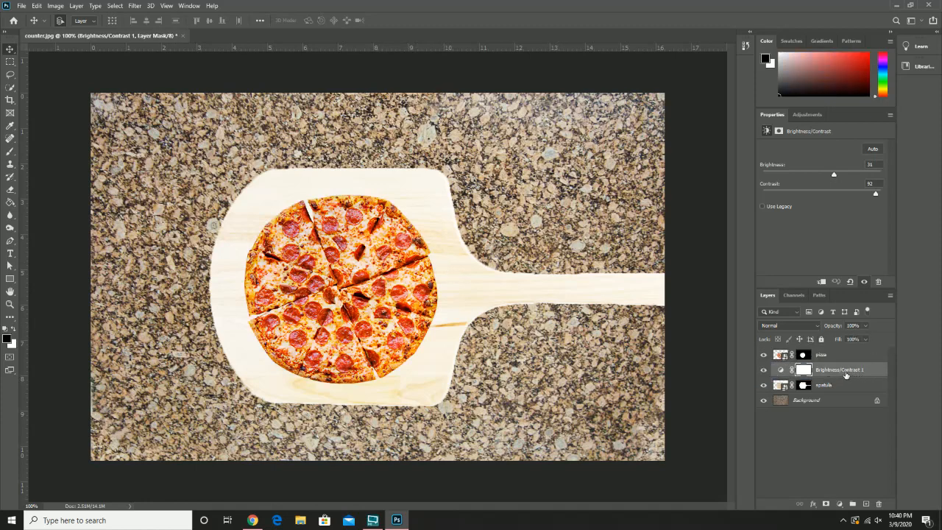
{"action": "left_click_drag", "start_coordinate": [838, 370], "coordinate": [838, 393]}
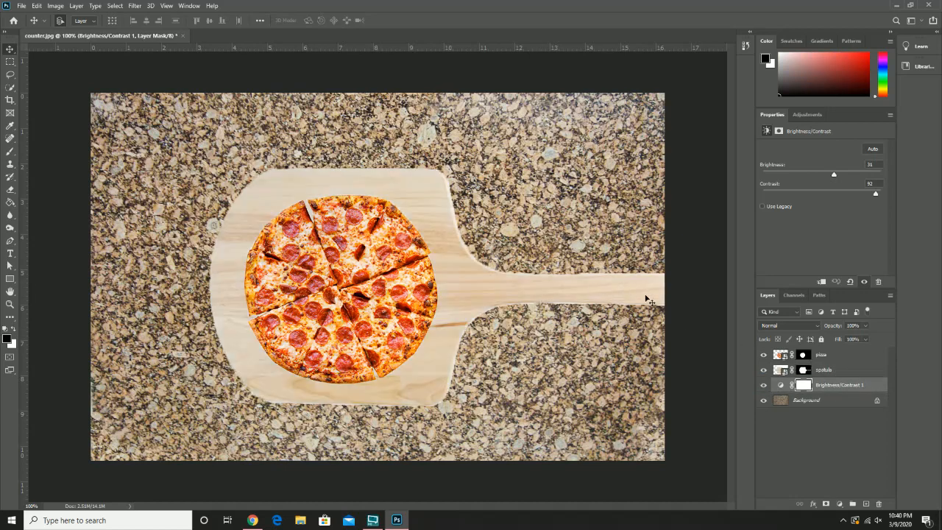
{"action": "left_click", "coordinate": [845, 387]}
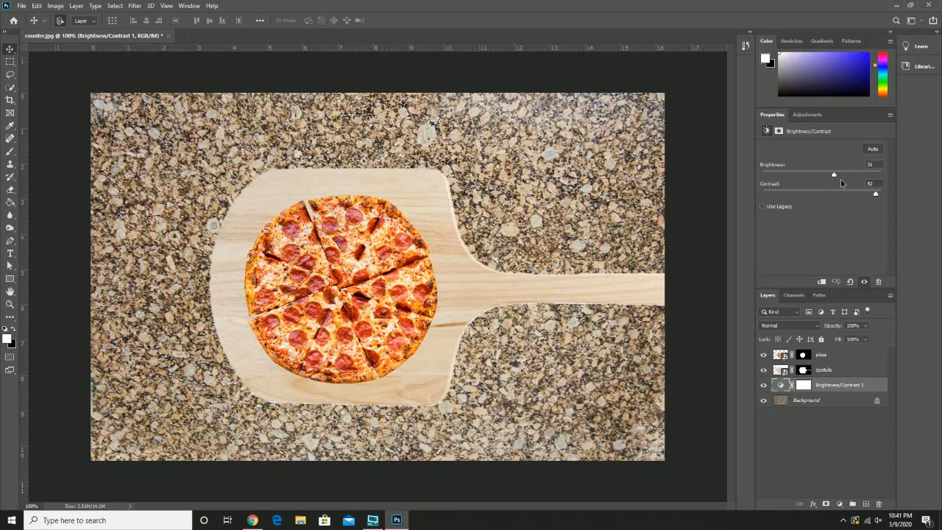
{"action": "mouse_move", "coordinate": [834, 175]}
{"action": "left_mouse_down"}
{"action": "mouse_move", "coordinate": [847, 175]}
{"action": "mouse_move", "coordinate": [819, 175]}
{"action": "left_mouse_up"}
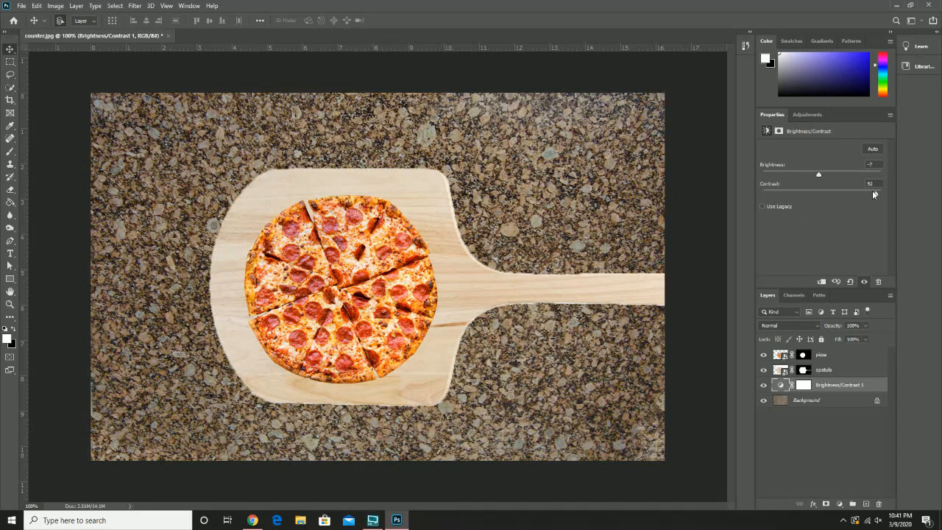
{"action": "left_click_drag", "start_coordinate": [874, 193], "coordinate": [832, 196]}
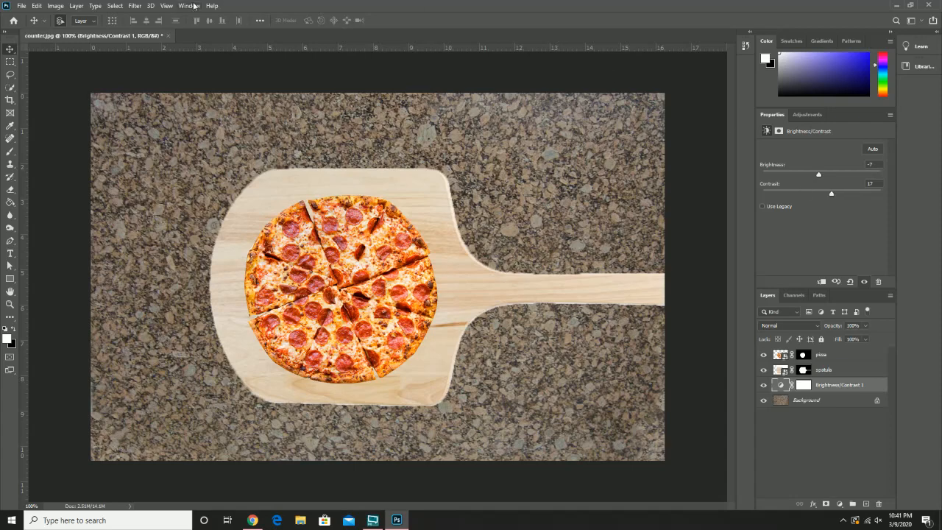
Step: Add a Hue/Saturation adjustment layer with the default settings directly above the Brightness/Contrast layer
{"action": "left_click", "coordinate": [56, 6]}
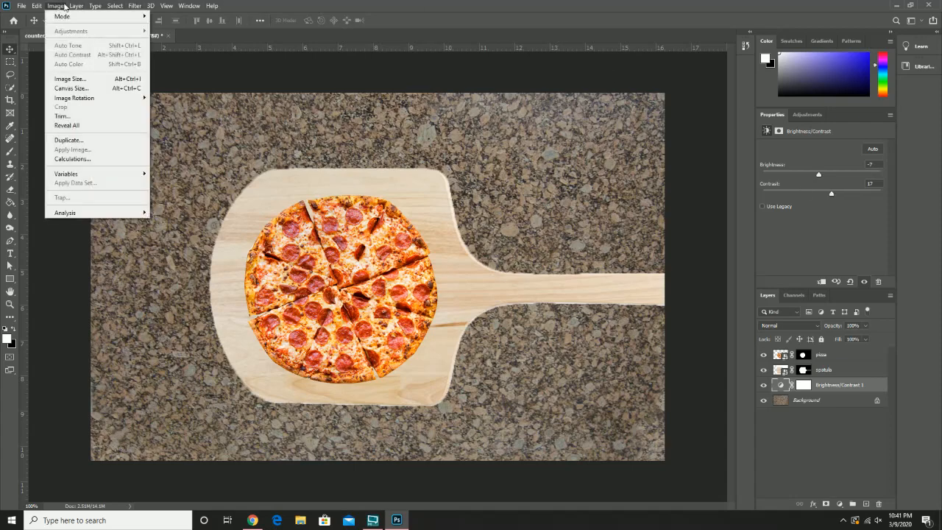
{"action": "mouse_move", "coordinate": [74, 7]}
{"action": "mouse_move", "coordinate": [167, 137]}
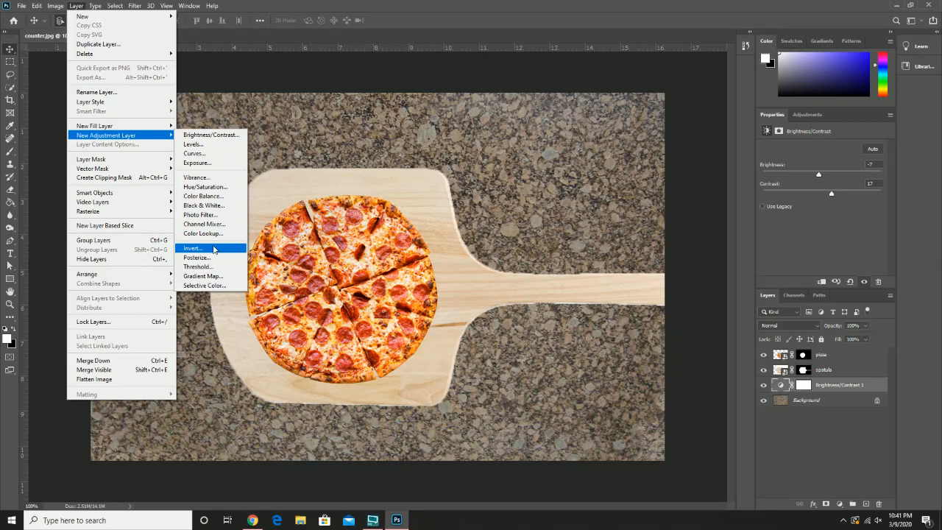
{"action": "left_click", "coordinate": [221, 190]}
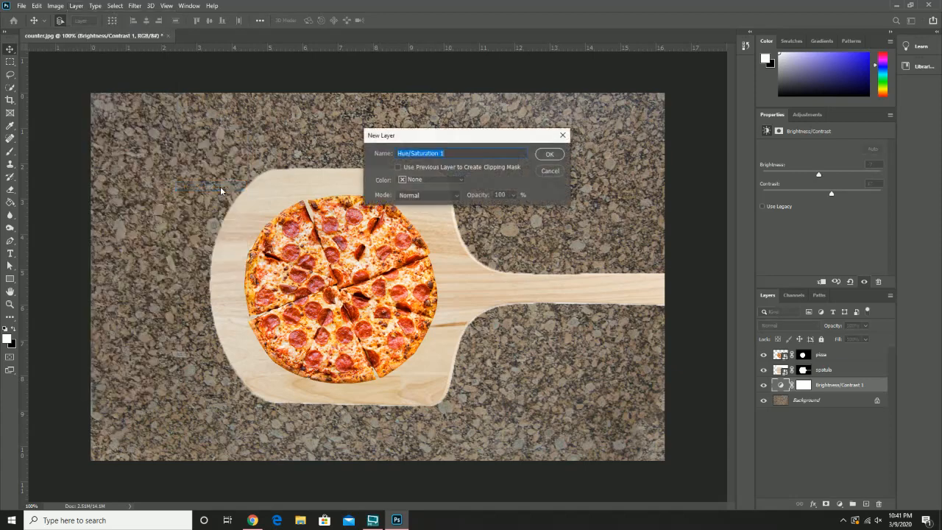
{"action": "left_click", "coordinate": [544, 156]}
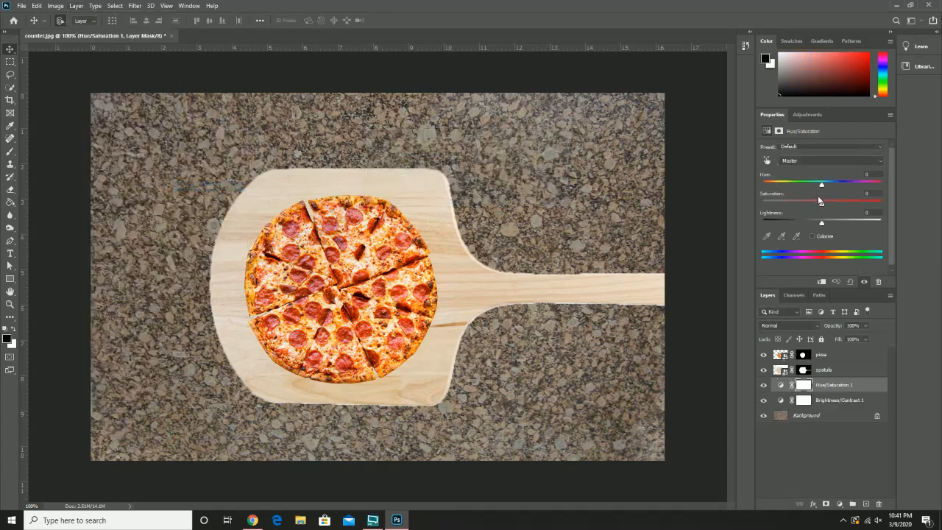
Step: Colorize the counter in the Hue/Saturation layer with hue 219, saturation 10 and lightness -34
{"action": "left_click_drag", "start_coordinate": [821, 207], "coordinate": [803, 222]}
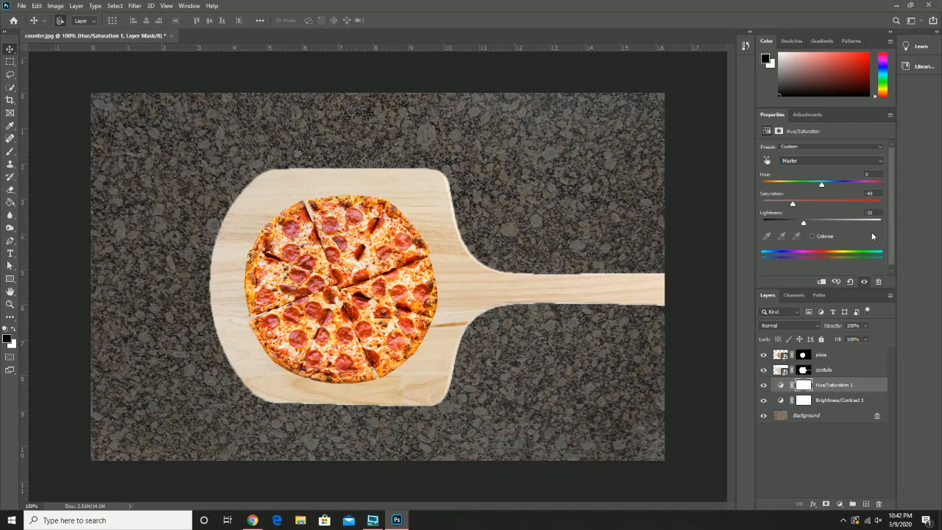
{"action": "left_click", "coordinate": [820, 237]}
{"action": "left_click_drag", "start_coordinate": [765, 184], "coordinate": [838, 194]}
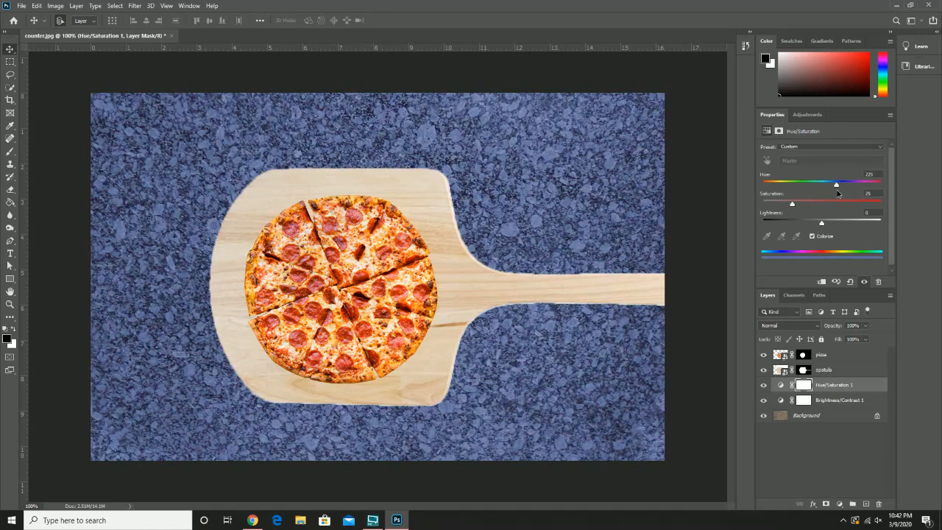
{"action": "left_click_drag", "start_coordinate": [837, 193], "coordinate": [835, 193]}
{"action": "left_click_drag", "start_coordinate": [792, 205], "coordinate": [773, 206]}
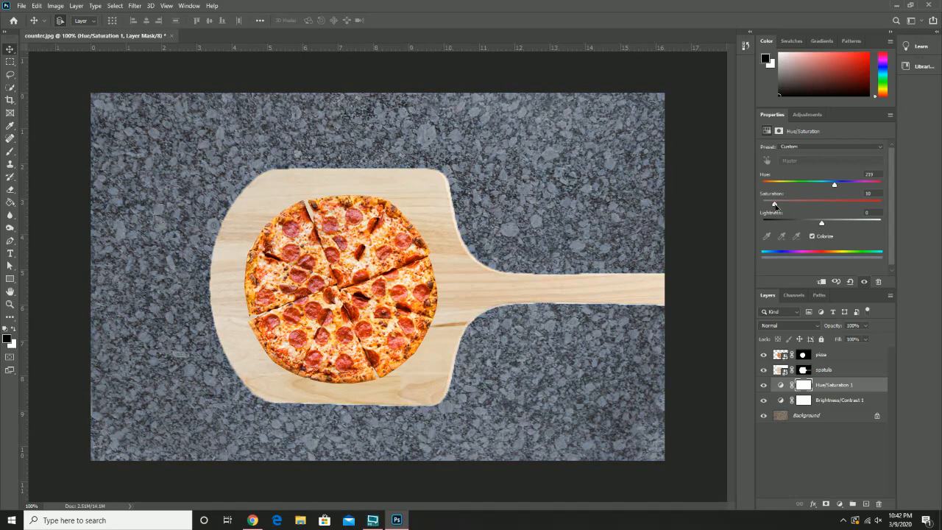
{"action": "left_click_drag", "start_coordinate": [816, 223], "coordinate": [802, 224]}
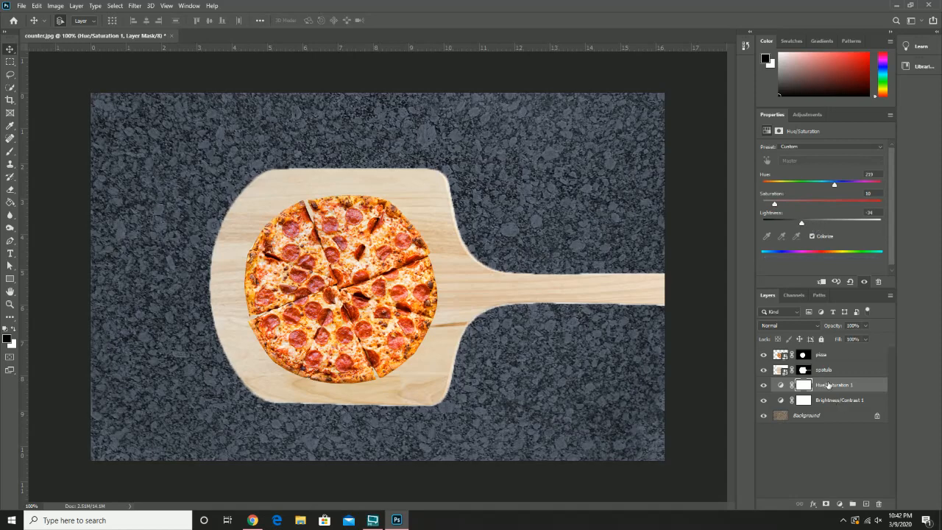
Step: Compare the counter with the Hue/Saturation layer hidden and shown, and try that layer below Brightness/Contrast before restoring the order
{"action": "left_click", "coordinate": [764, 385]}
{"action": "left_click", "coordinate": [763, 385]}
{"action": "left_click", "coordinate": [764, 387]}
{"action": "left_click", "coordinate": [764, 386]}
{"action": "left_click_drag", "start_coordinate": [838, 389], "coordinate": [836, 411]}
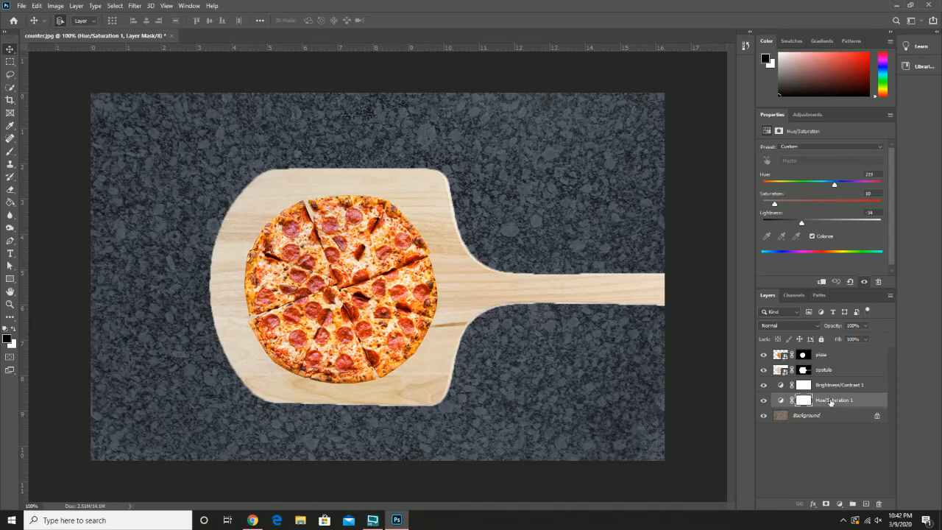
{"action": "left_click_drag", "start_coordinate": [830, 400], "coordinate": [829, 387]}
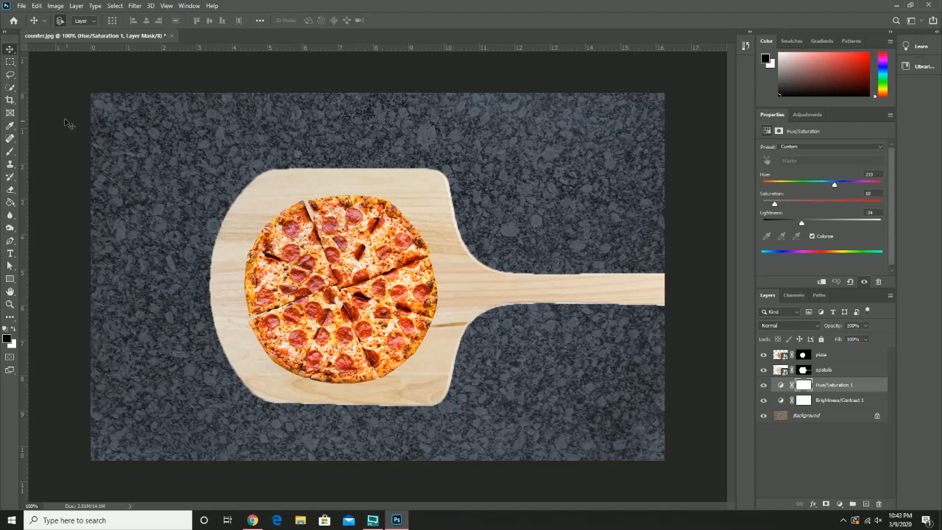
Step: Select the spatula's handle and the whole blade around the pizza with the Quick Selection tool, making the spatula layer active
{"action": "left_click", "coordinate": [10, 88]}
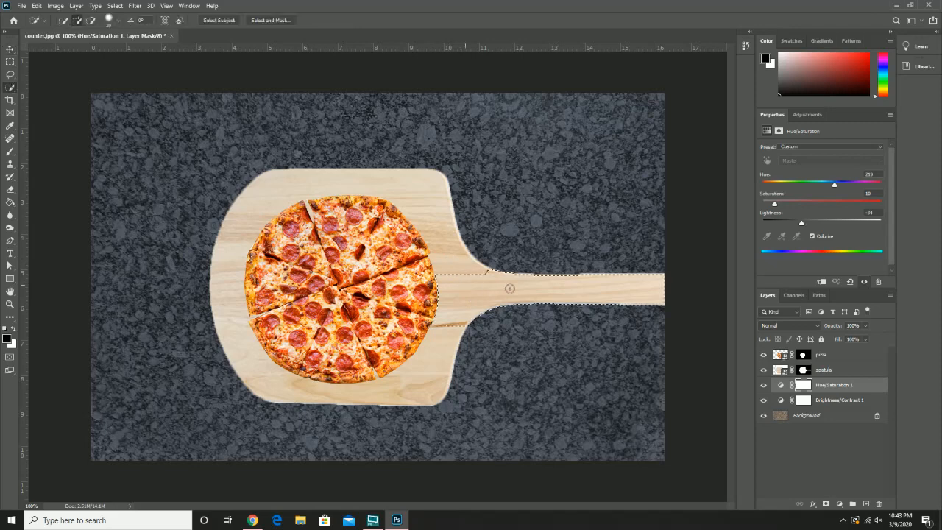
{"action": "mouse_move", "coordinate": [533, 292]}
{"action": "left_mouse_down"}
{"action": "mouse_move", "coordinate": [459, 280]}
{"action": "mouse_move", "coordinate": [393, 203]}
{"action": "mouse_move", "coordinate": [346, 189]}
{"action": "mouse_move", "coordinate": [265, 212]}
{"action": "mouse_move", "coordinate": [245, 300]}
{"action": "left_mouse_up"}
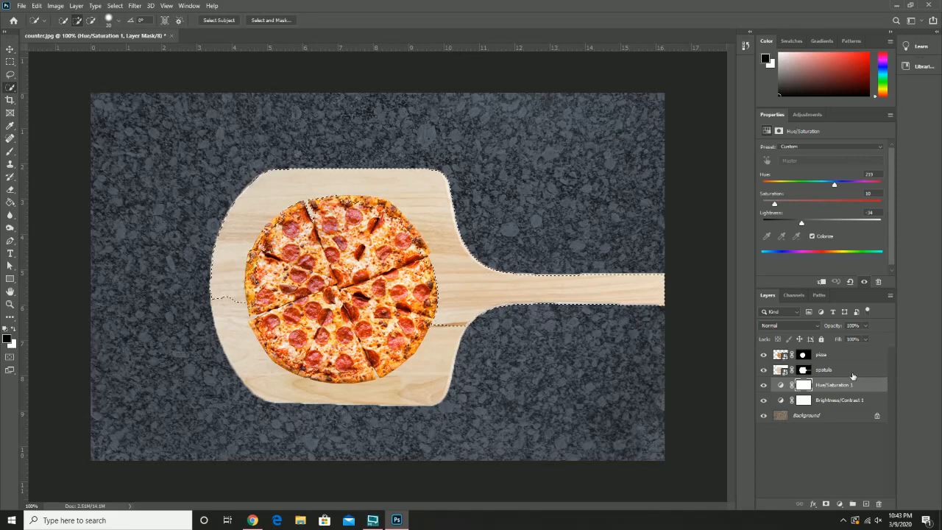
{"action": "left_click", "coordinate": [847, 370]}
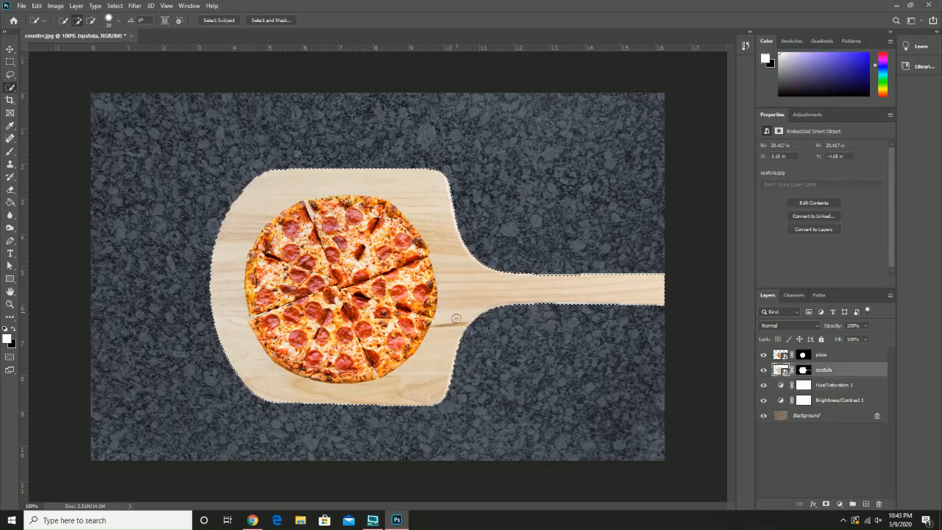
{"action": "left_click", "coordinate": [429, 363]}
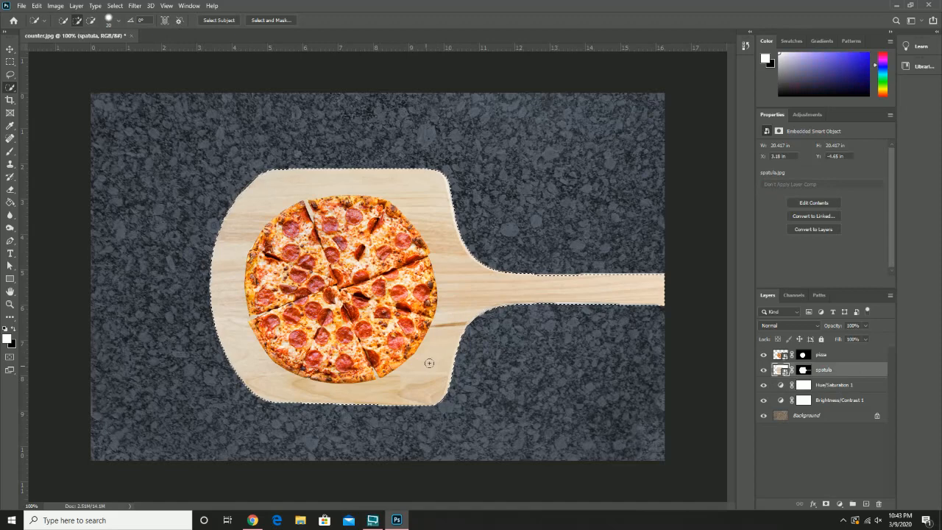
Step: Hide the pizza layer so the whole spatula blade is exposed
{"action": "left_click", "coordinate": [763, 355]}
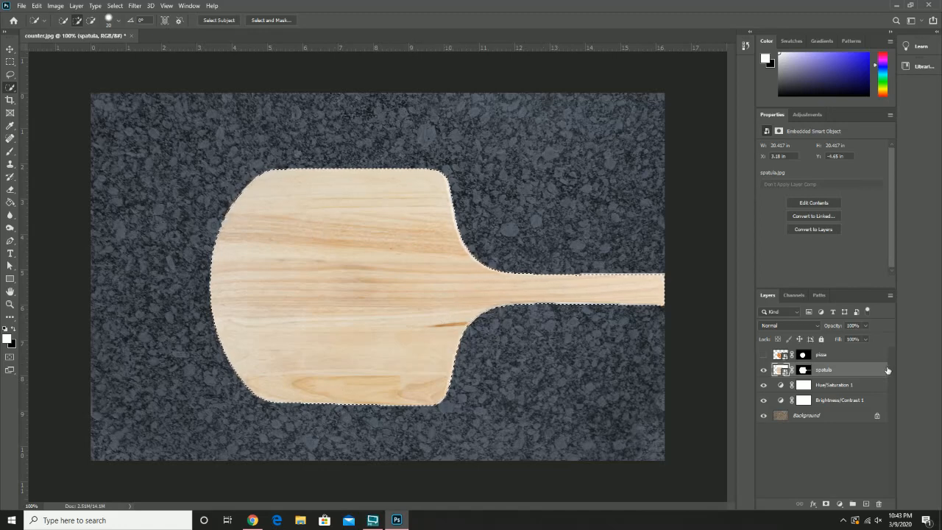
{"action": "left_click", "coordinate": [77, 6]}
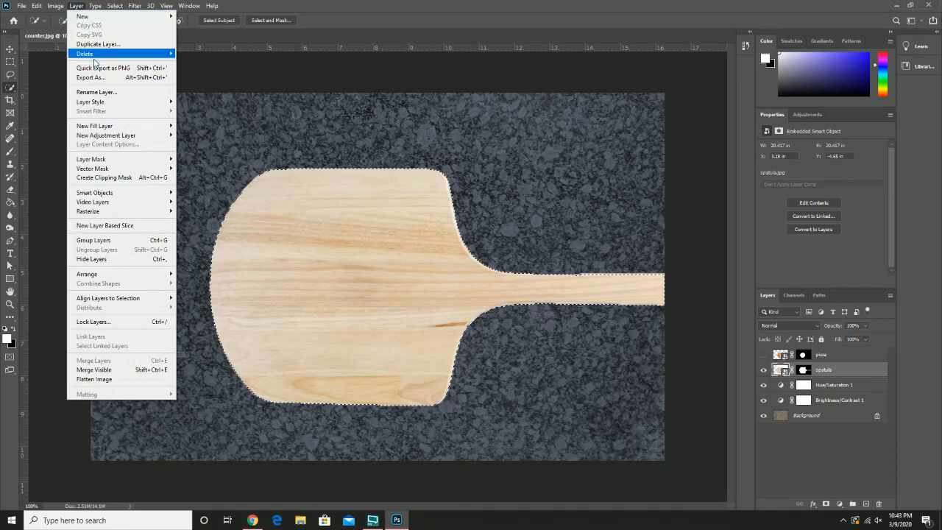
{"action": "mouse_move", "coordinate": [55, 8]}
{"action": "mouse_move", "coordinate": [145, 31]}
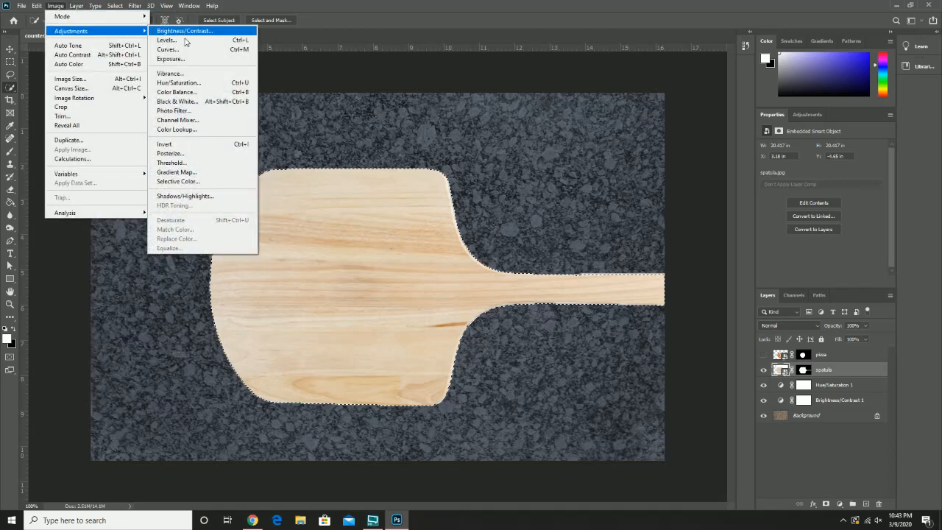
{"action": "left_click", "coordinate": [200, 100]}
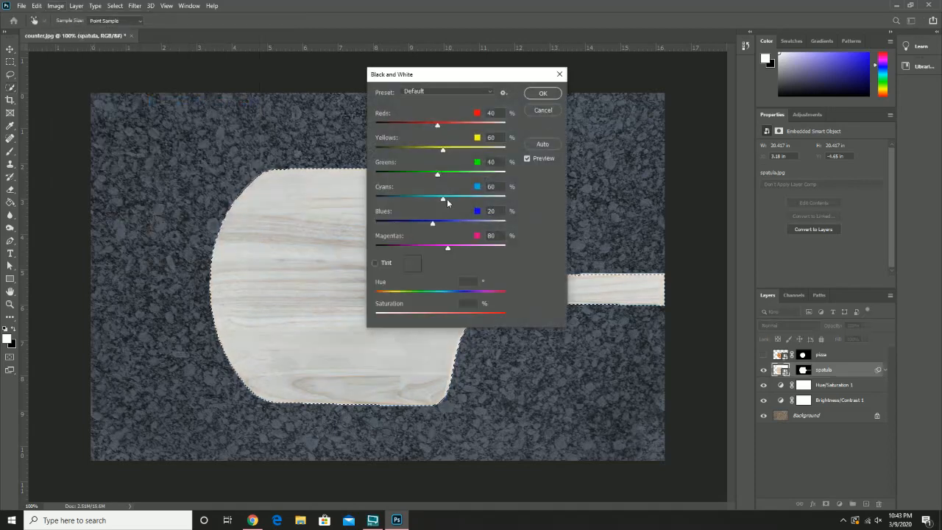
{"action": "left_click", "coordinate": [542, 110]}
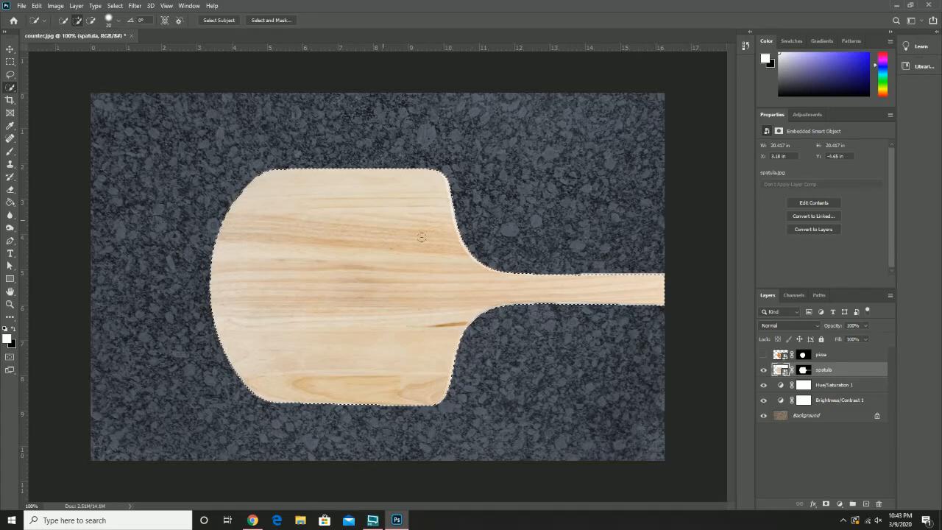
Step: Add a Black & White adjustment layer with the default settings above the spatula layer, masked to the spatula selection
{"action": "left_click", "coordinate": [80, 6]}
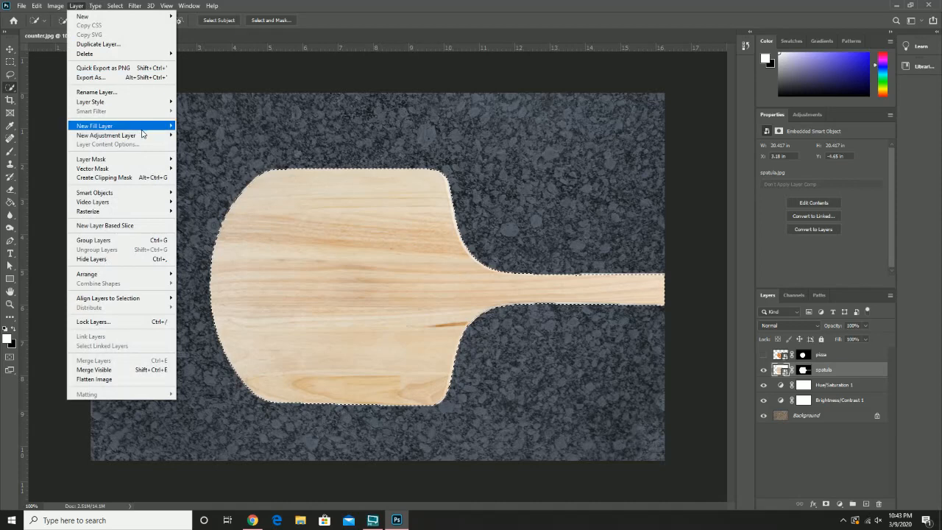
{"action": "mouse_move", "coordinate": [142, 139]}
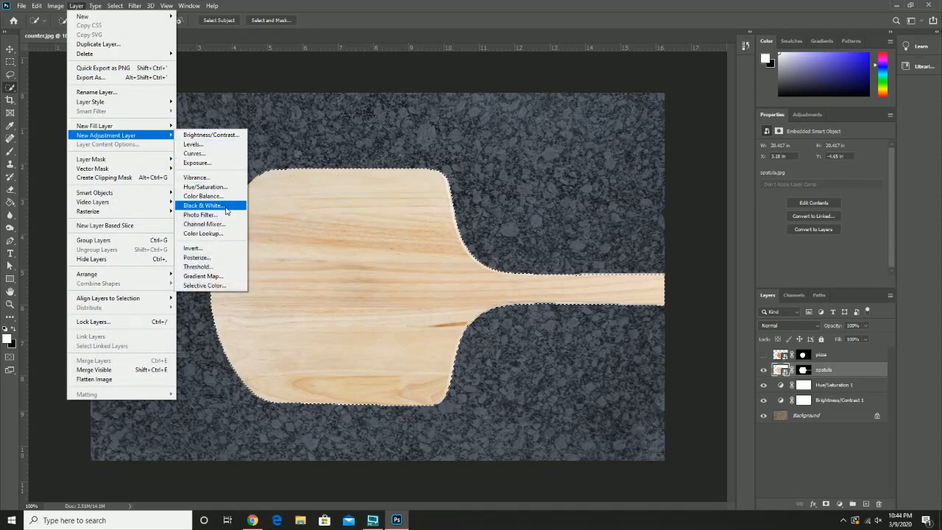
{"action": "left_click", "coordinate": [225, 205]}
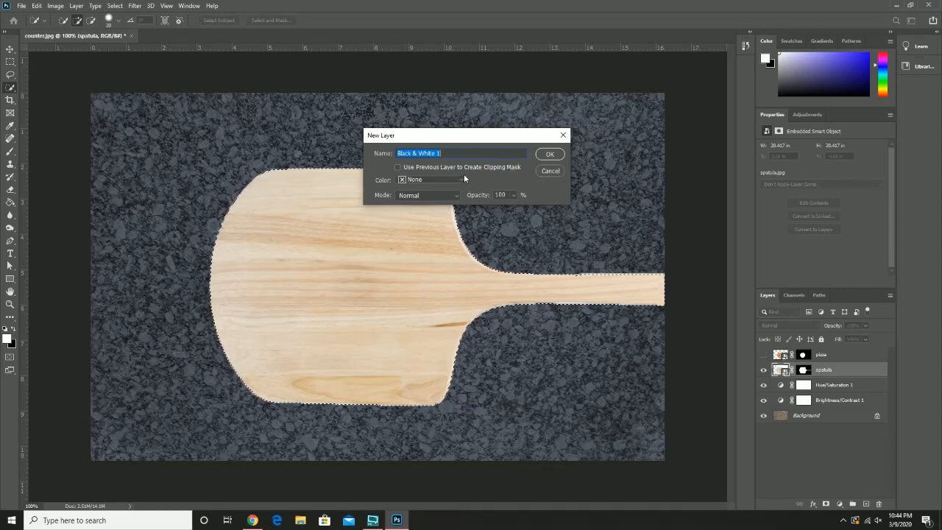
{"action": "left_click", "coordinate": [549, 154]}
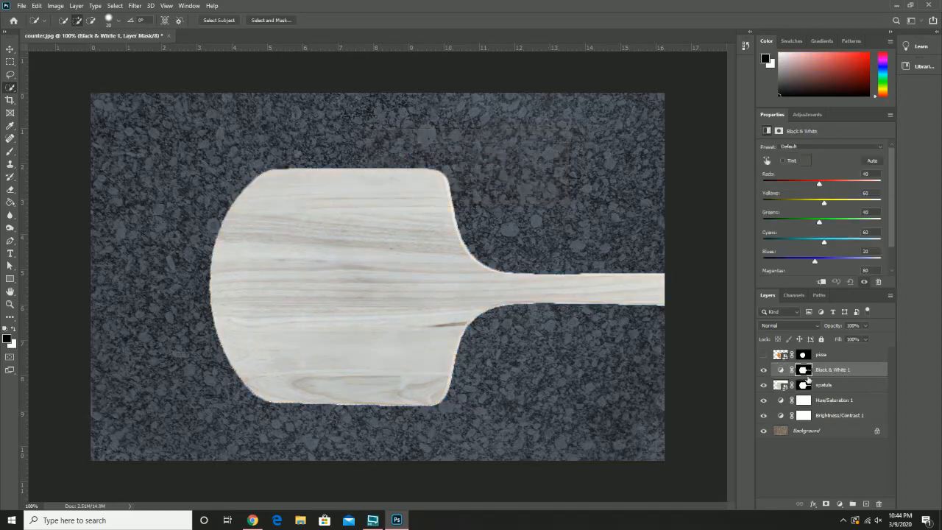
Step: Compare the spatula with the Black & White layer hidden and shown, and make the pizza layer visible again
{"action": "left_click", "coordinate": [763, 371]}
{"action": "left_click", "coordinate": [763, 370]}
{"action": "left_click", "coordinate": [763, 355]}
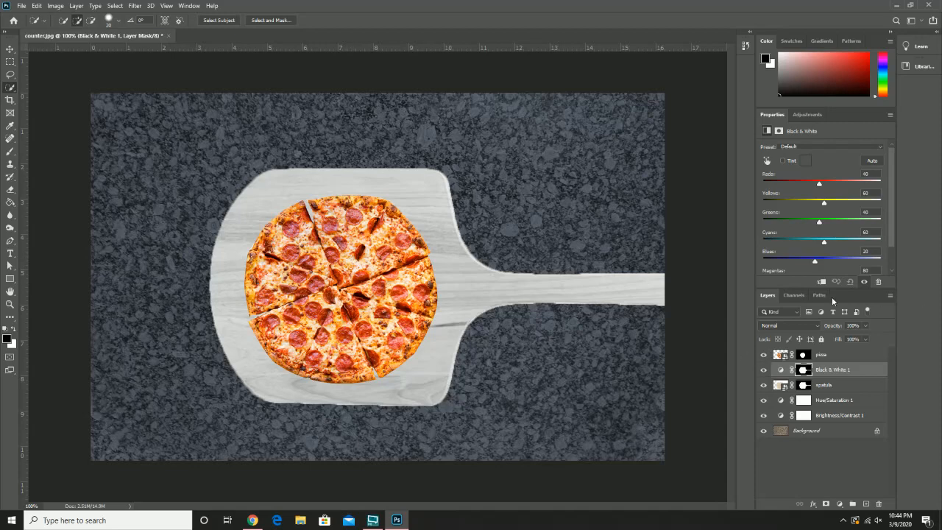
Step: Display the Black & White layer's mask channel as a red overlay on the image
{"action": "left_click", "coordinate": [794, 295]}
{"action": "left_click", "coordinate": [763, 364]}
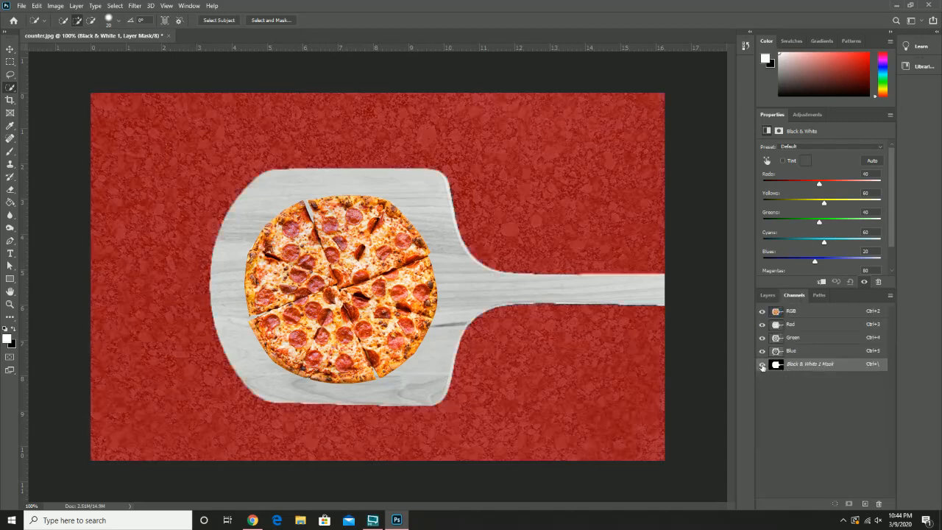
{"action": "left_click", "coordinate": [767, 295]}
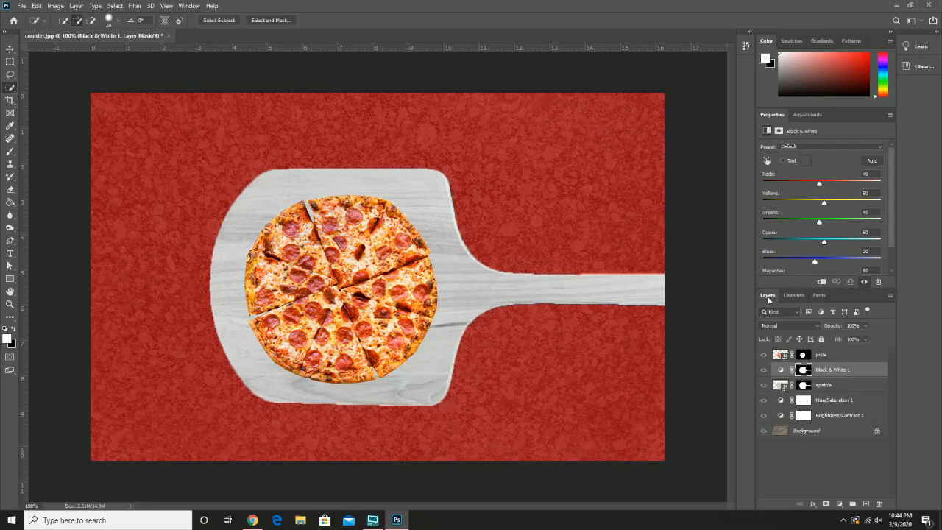
Step: View the pizza layer's mask on its own and select its white pizza shape with the Quick Selection tool
{"action": "left_click", "coordinate": [828, 358]}
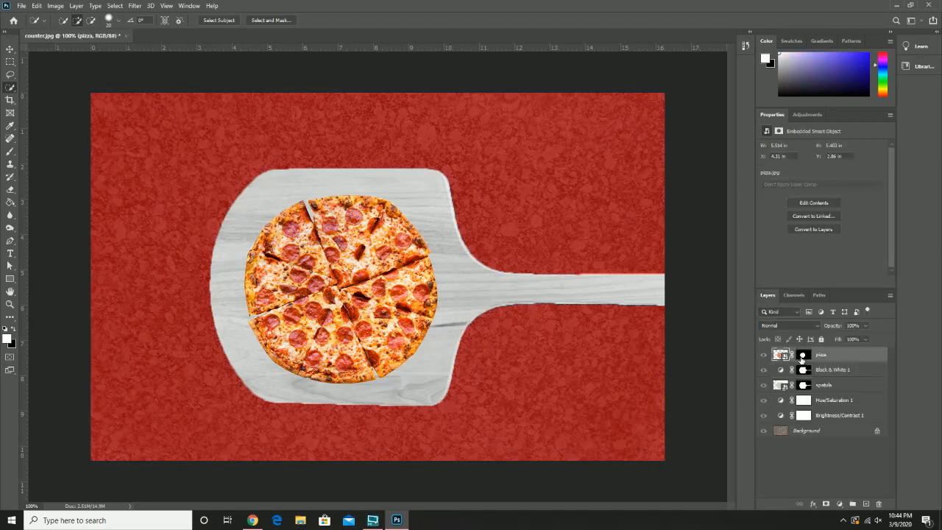
{"action": "left_click", "coordinate": [794, 295]}
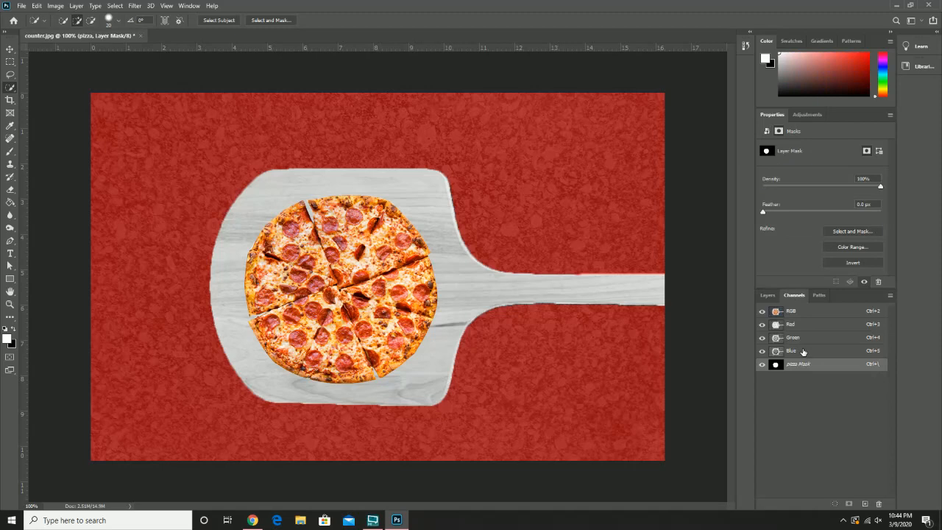
{"action": "left_click", "coordinate": [761, 311]}
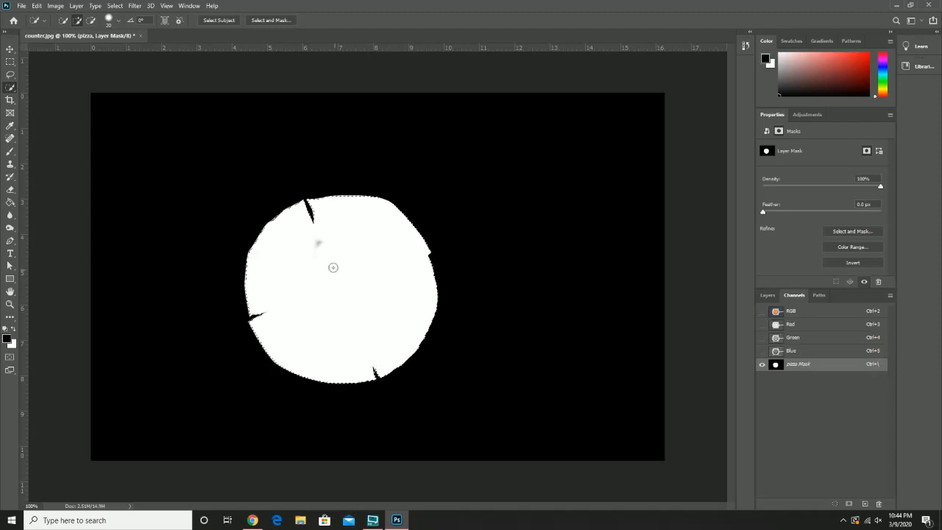
{"action": "left_click_drag", "start_coordinate": [315, 243], "coordinate": [304, 252]}
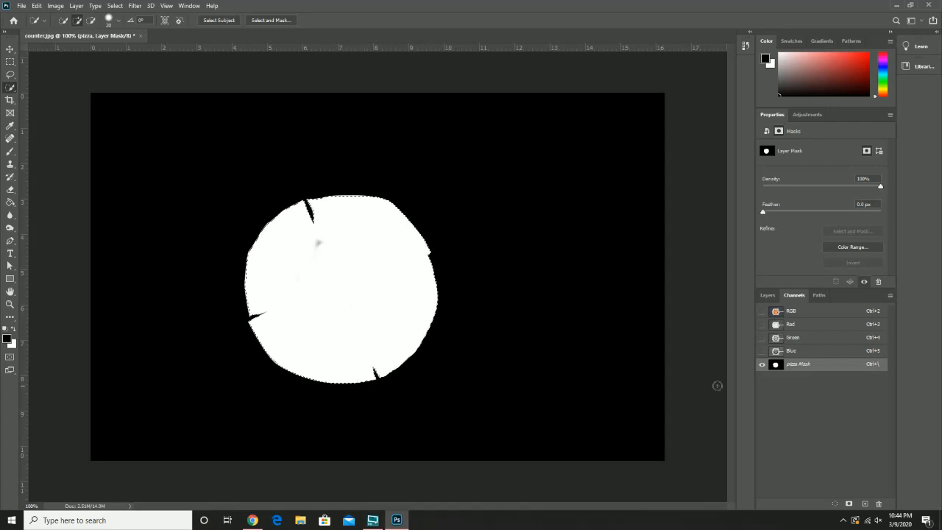
Step: Restore the RGB composite as the active channels and hide the pizza mask overlay, keeping the pizza selection
{"action": "left_click", "coordinate": [762, 311]}
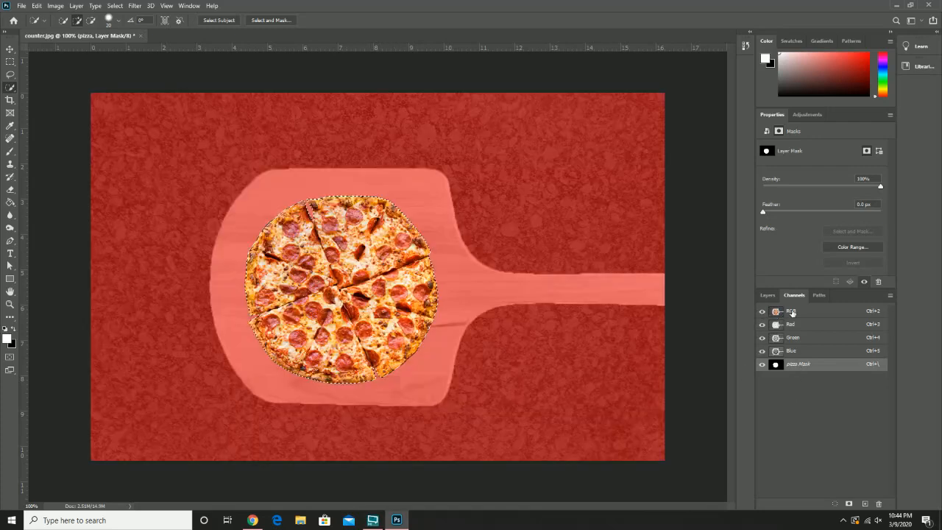
{"action": "left_click", "coordinate": [792, 311]}
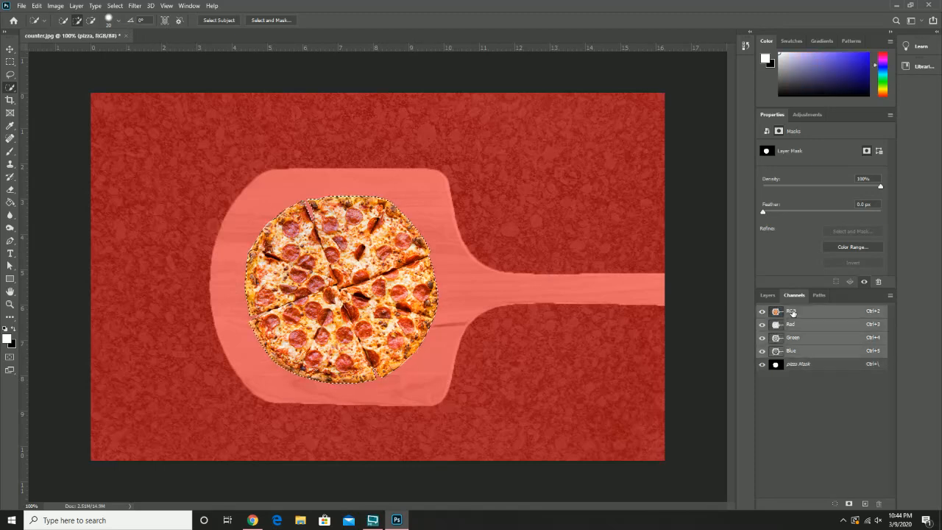
{"action": "left_click", "coordinate": [766, 295]}
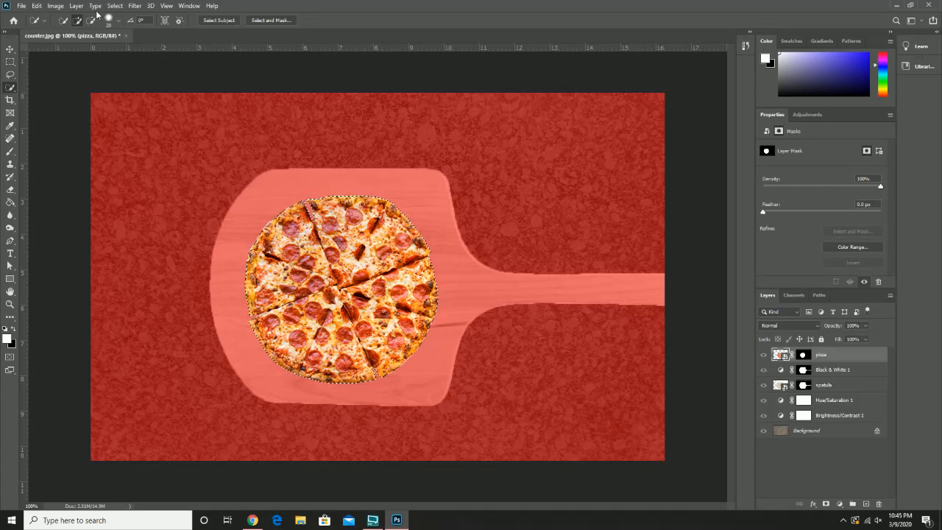
{"action": "left_click", "coordinate": [798, 295]}
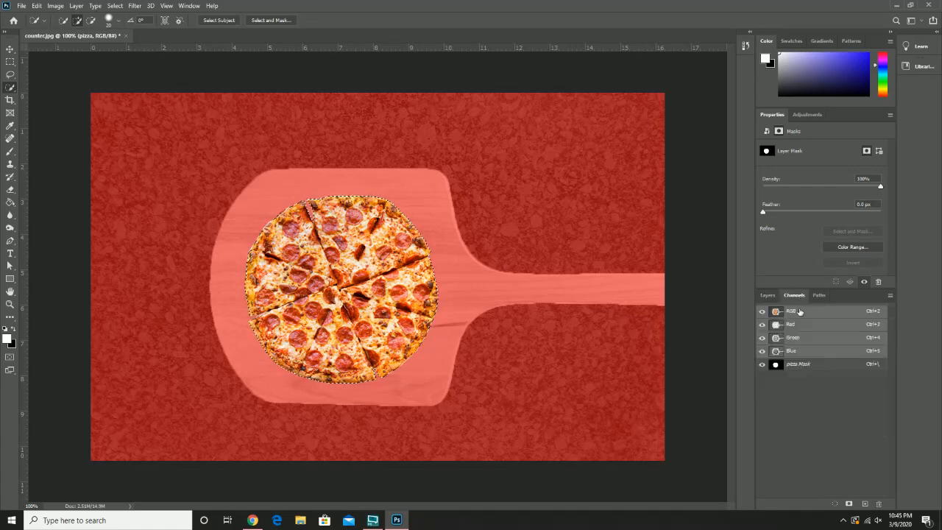
{"action": "left_click", "coordinate": [761, 364]}
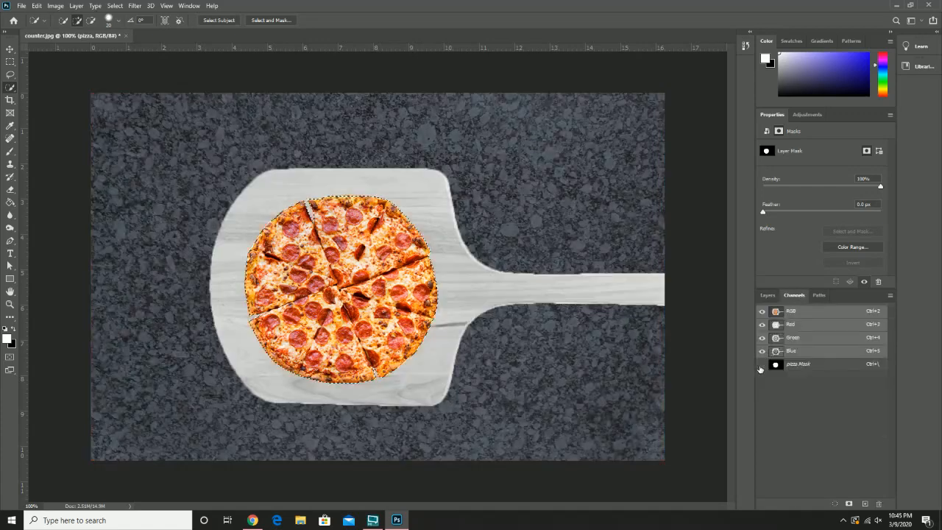
{"action": "left_click", "coordinate": [766, 295]}
{"action": "left_click", "coordinate": [77, 6]}
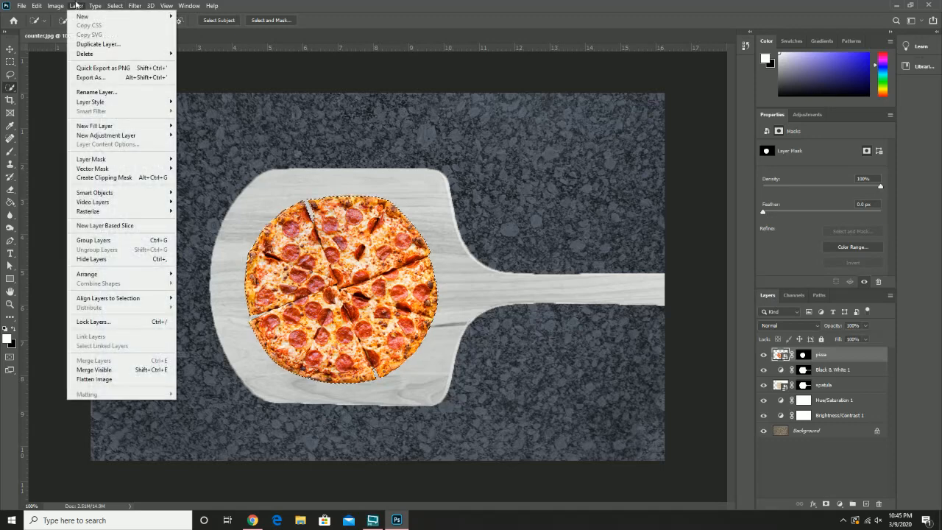
{"action": "mouse_move", "coordinate": [78, 33]}
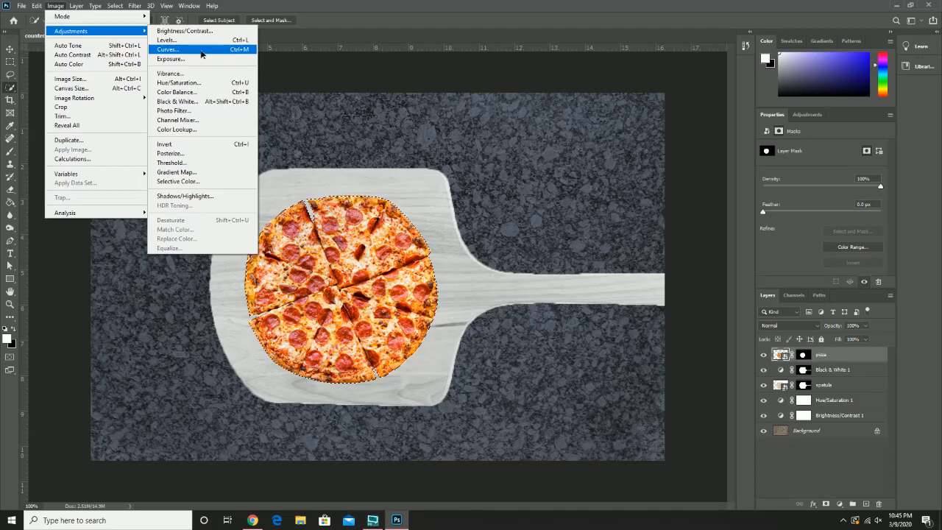
{"action": "left_click", "coordinate": [201, 55]}
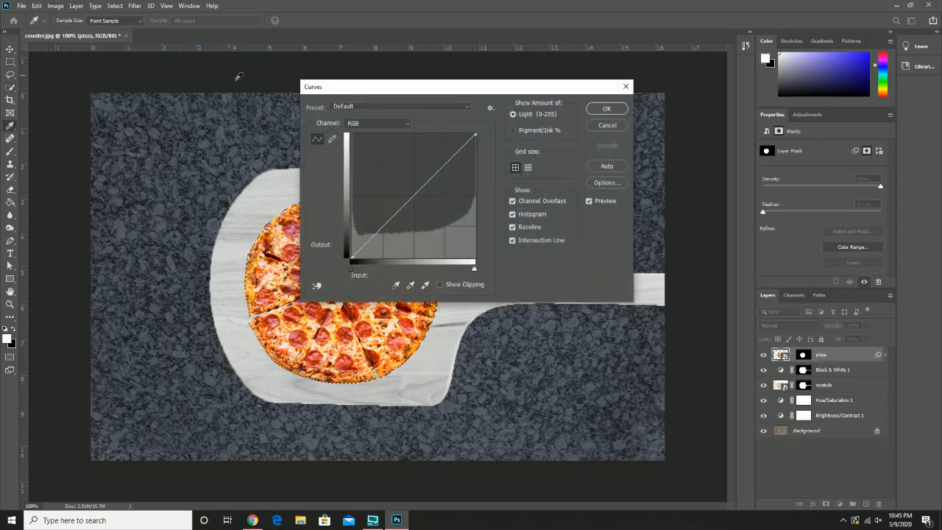
{"action": "left_click", "coordinate": [608, 126]}
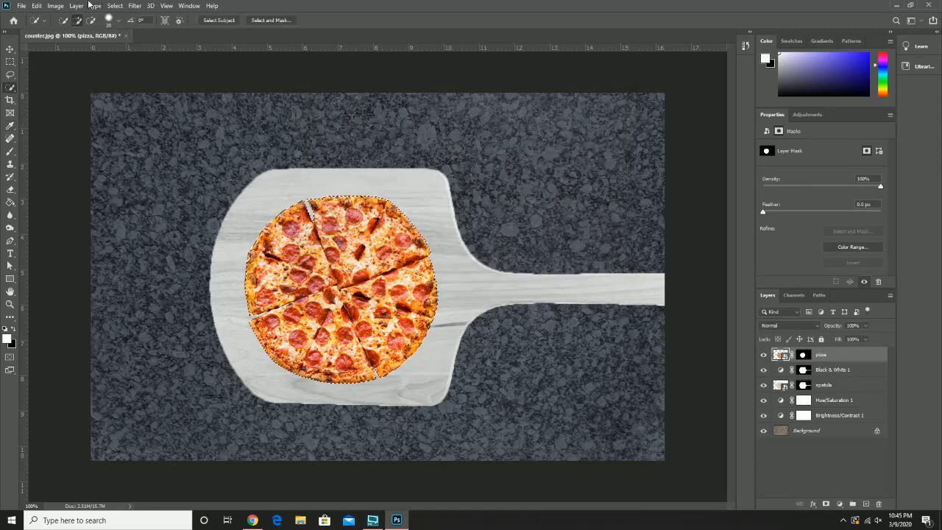
Step: Add a Curves adjustment layer with the default settings above the pizza layer, masked to the pizza selection
{"action": "left_click", "coordinate": [76, 5]}
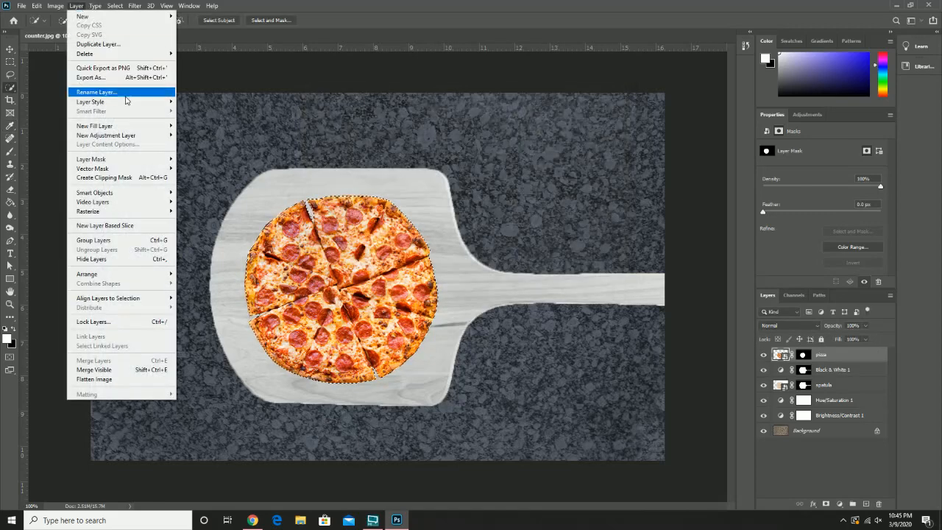
{"action": "mouse_move", "coordinate": [149, 138]}
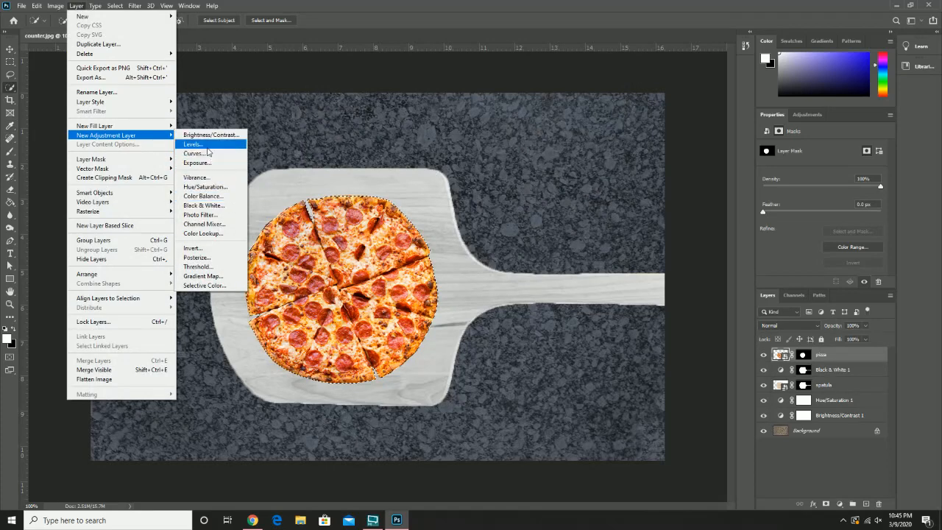
{"action": "left_click", "coordinate": [210, 154]}
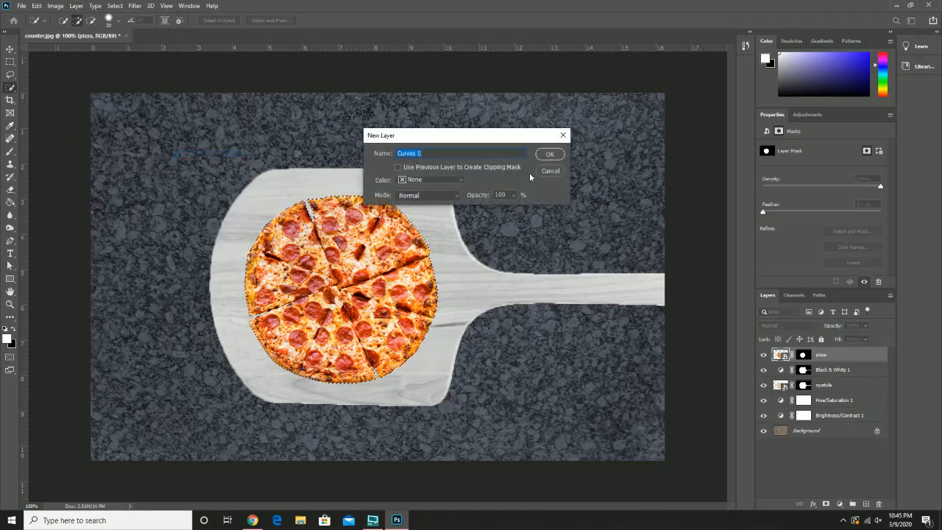
{"action": "left_click", "coordinate": [550, 154]}
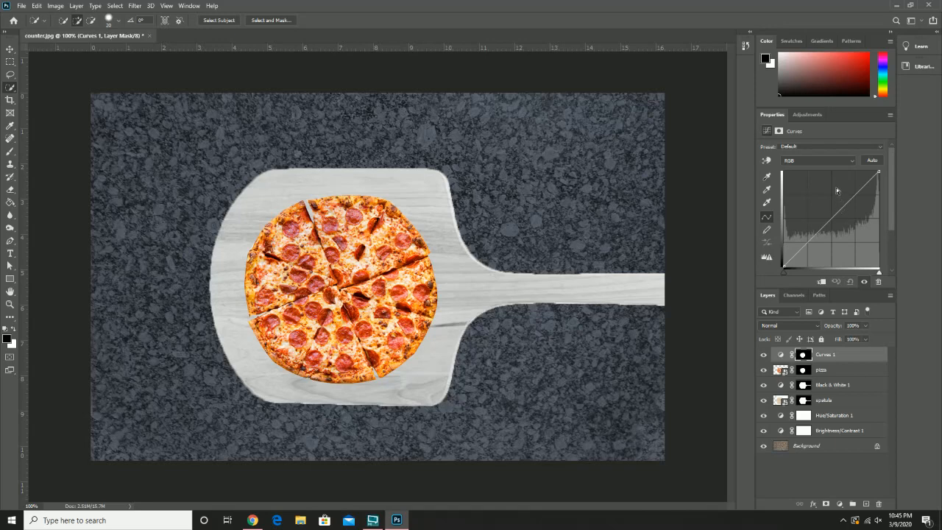
Step: Add a midtone point to the Red channel curve of the Curves layer and lower it slightly below the diagonal
{"action": "left_click", "coordinate": [833, 160]}
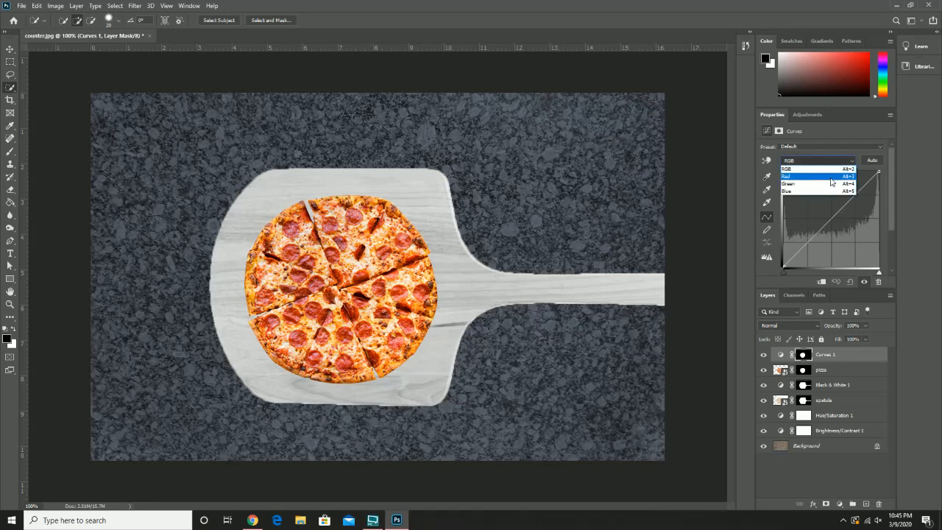
{"action": "left_click", "coordinate": [830, 177]}
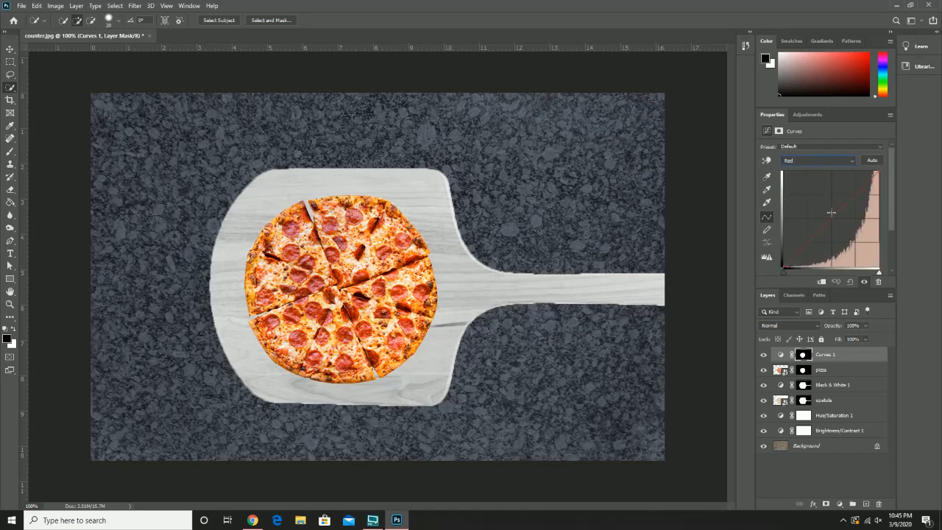
{"action": "left_click", "coordinate": [831, 215]}
{"action": "mouse_move", "coordinate": [819, 209]}
{"action": "left_mouse_down"}
{"action": "mouse_move", "coordinate": [800, 197]}
{"action": "mouse_move", "coordinate": [846, 236]}
{"action": "mouse_move", "coordinate": [818, 220]}
{"action": "left_mouse_up"}
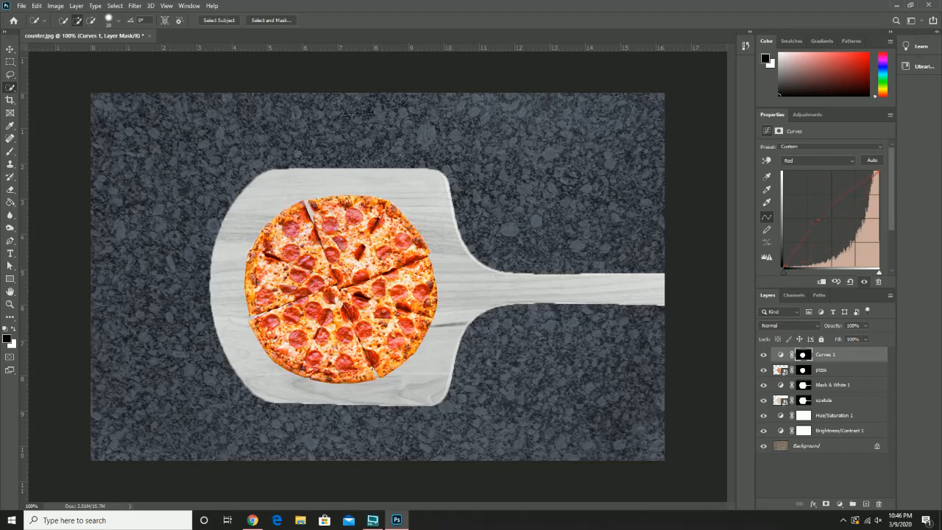
Step: Add a midtone point to the Green channel curve, try raising it, and settle it close to the diagonal
{"action": "left_click", "coordinate": [825, 160]}
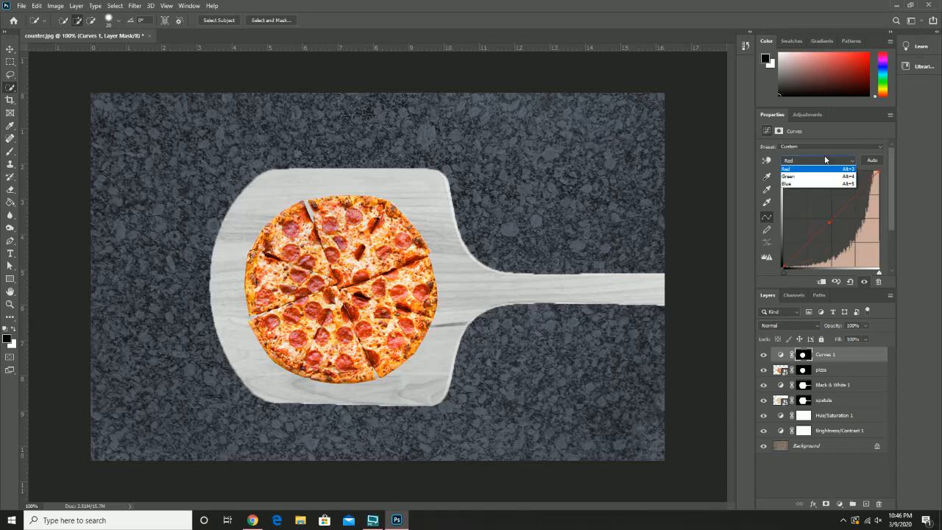
{"action": "left_click", "coordinate": [828, 185]}
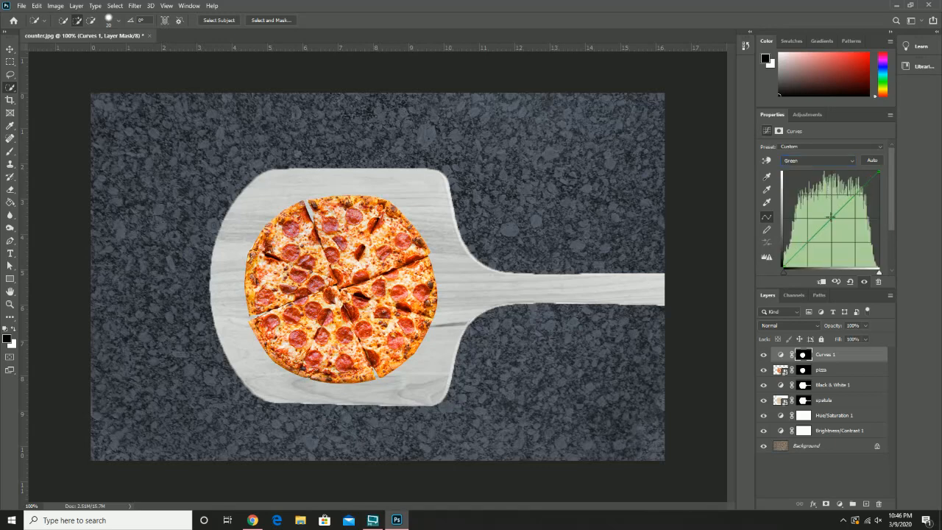
{"action": "left_click", "coordinate": [812, 197]}
{"action": "left_click_drag", "start_coordinate": [813, 198], "coordinate": [830, 219]}
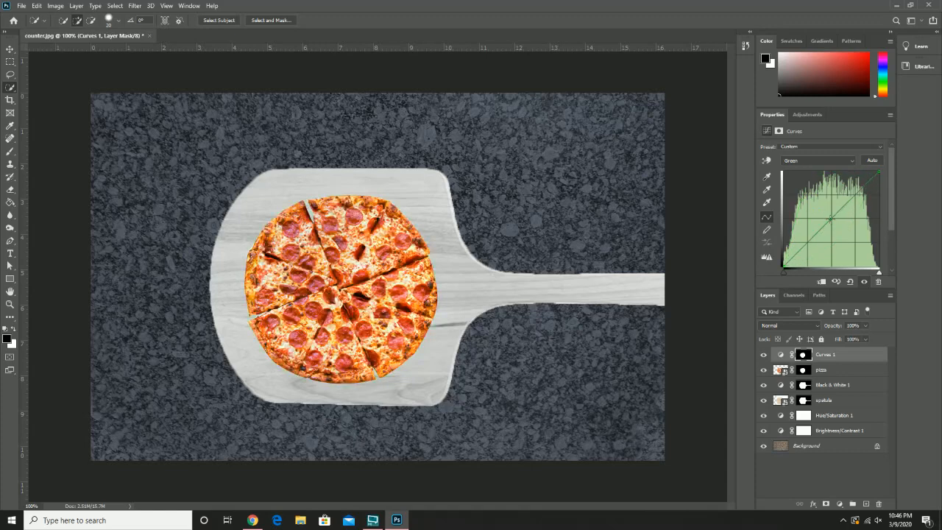
Step: Add a midtone point to the Blue channel curve of the Curves layer and keep it close to the diagonal
{"action": "left_click", "coordinate": [830, 158]}
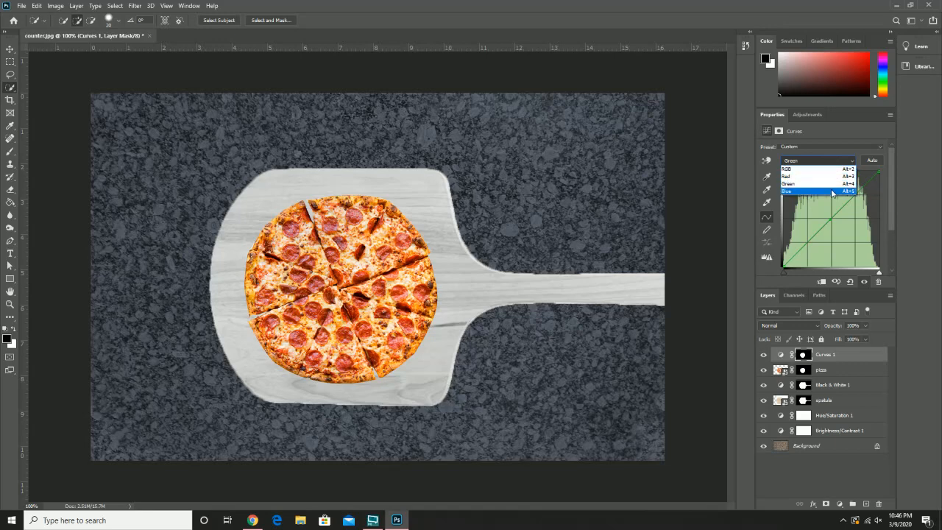
{"action": "left_click", "coordinate": [831, 190]}
{"action": "mouse_move", "coordinate": [826, 220]}
{"action": "left_mouse_down"}
{"action": "mouse_move", "coordinate": [793, 199]}
{"action": "mouse_move", "coordinate": [845, 229]}
{"action": "mouse_move", "coordinate": [834, 217]}
{"action": "left_mouse_up"}
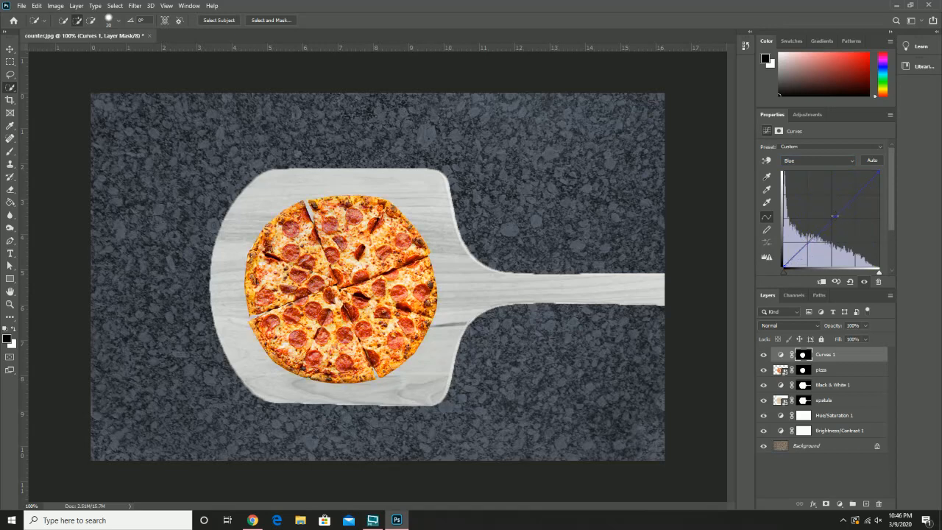
Step: Raise the Red channel curve far above the diagonal in the darker tones to strongly redden the pizza
{"action": "left_click", "coordinate": [834, 162]}
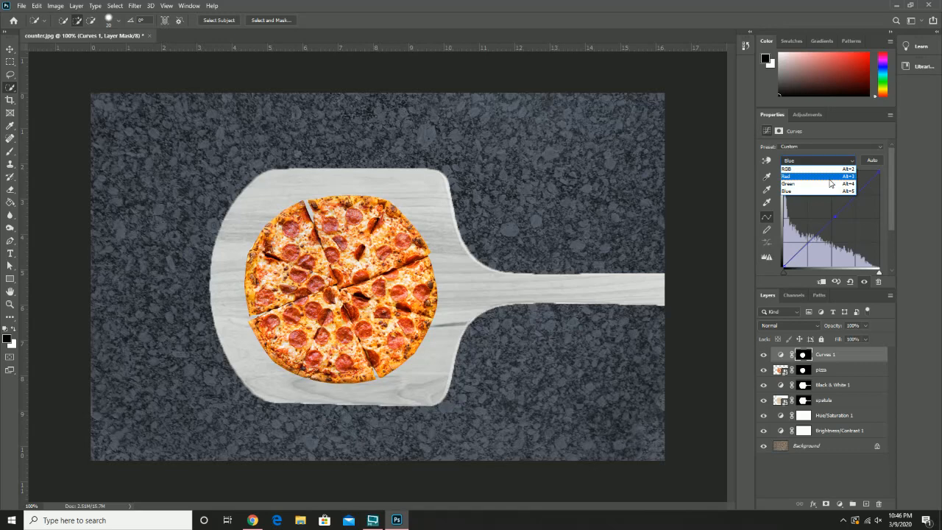
{"action": "left_click", "coordinate": [830, 182]}
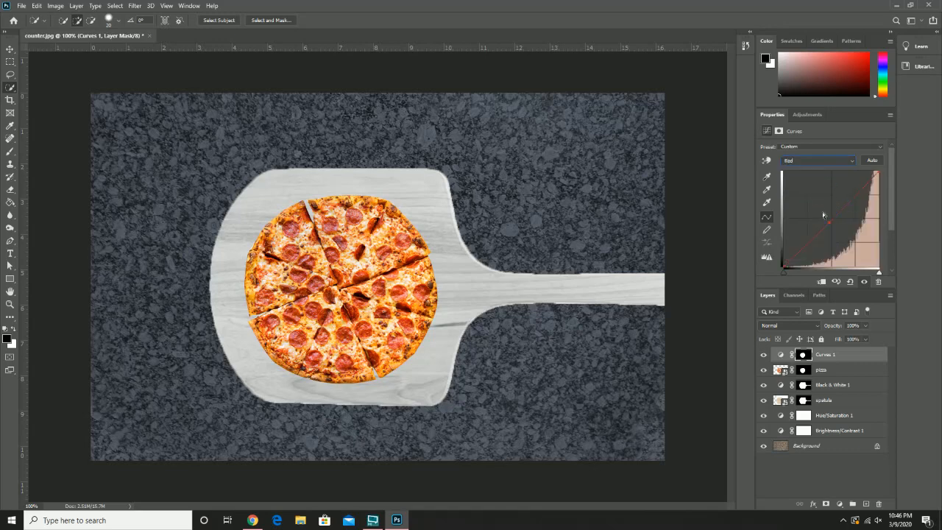
{"action": "left_click_drag", "start_coordinate": [815, 212], "coordinate": [807, 202]}
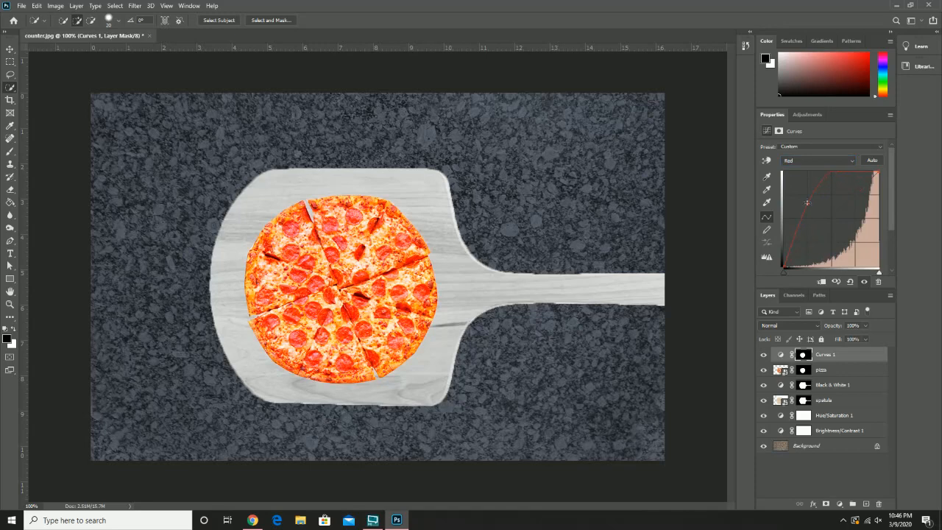
Step: Lower the midtone point of the Green channel curve below the diagonal on the pizza's Curves layer
{"action": "left_click", "coordinate": [820, 161]}
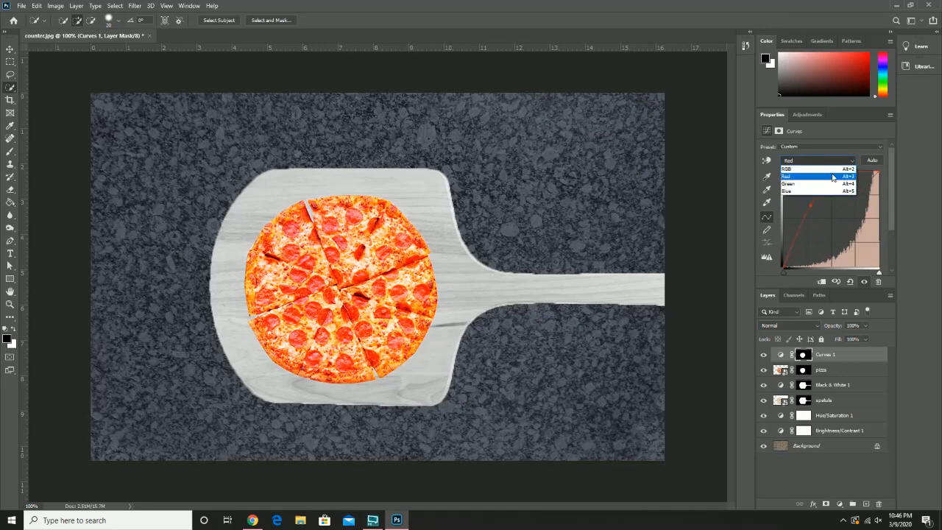
{"action": "left_click", "coordinate": [830, 183]}
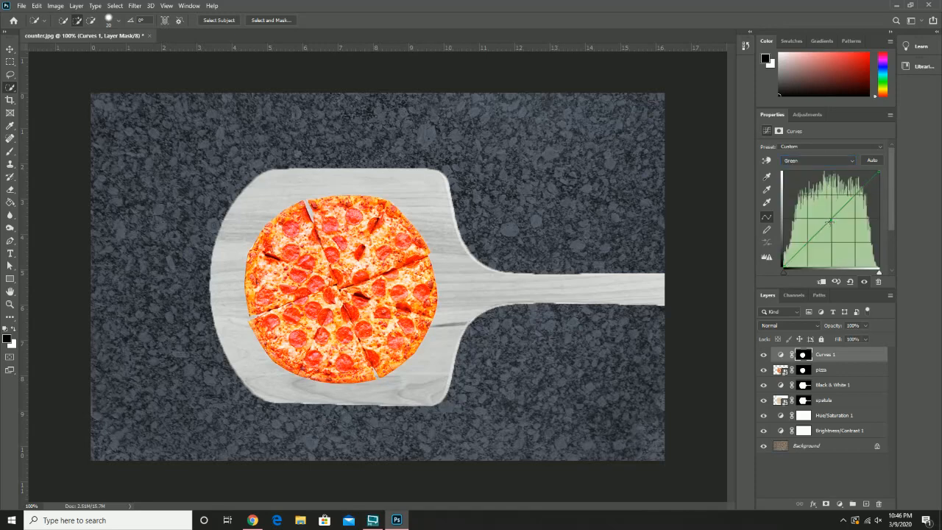
{"action": "left_click_drag", "start_coordinate": [831, 221], "coordinate": [838, 227]}
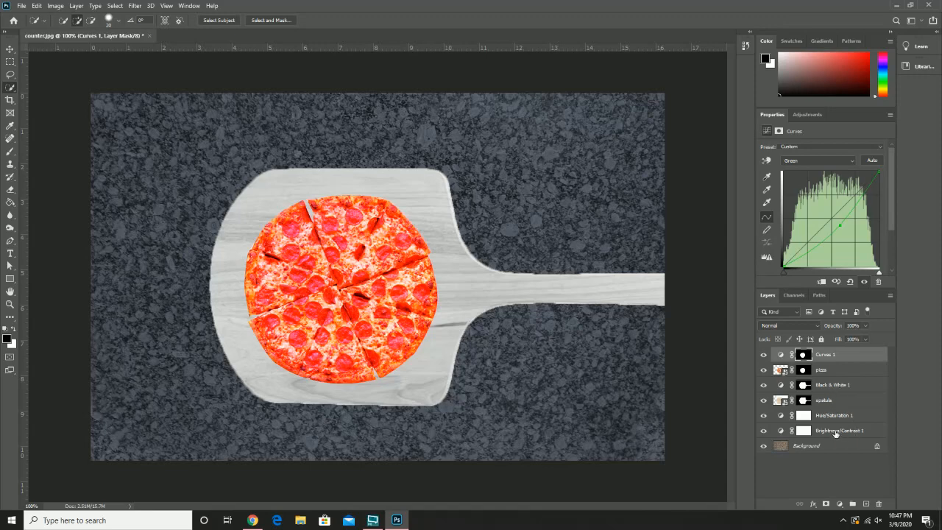
{"action": "left_click", "coordinate": [11, 242]}
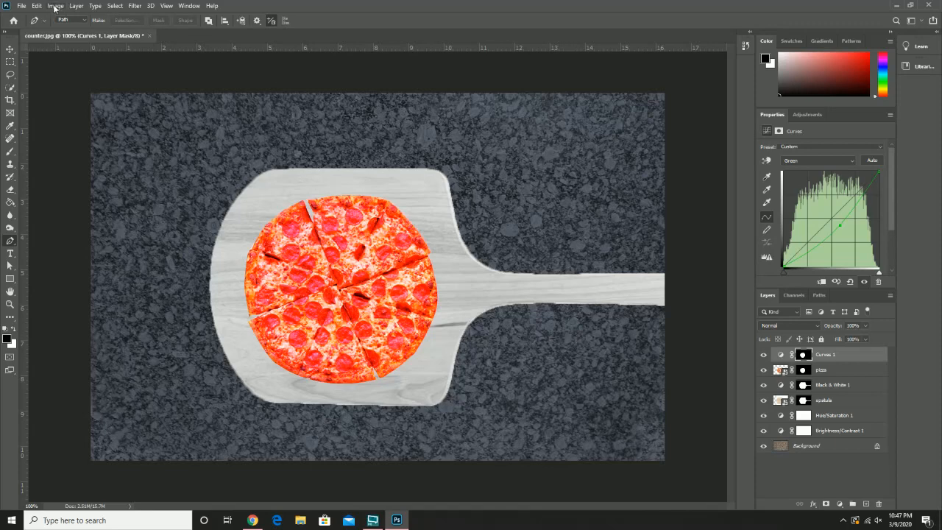
{"action": "left_click", "coordinate": [77, 6]}
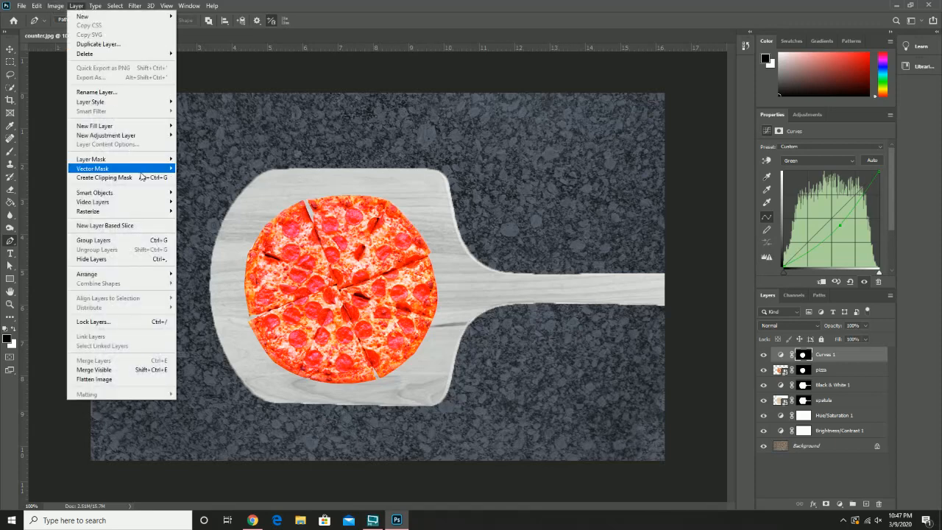
{"action": "mouse_move", "coordinate": [151, 161]}
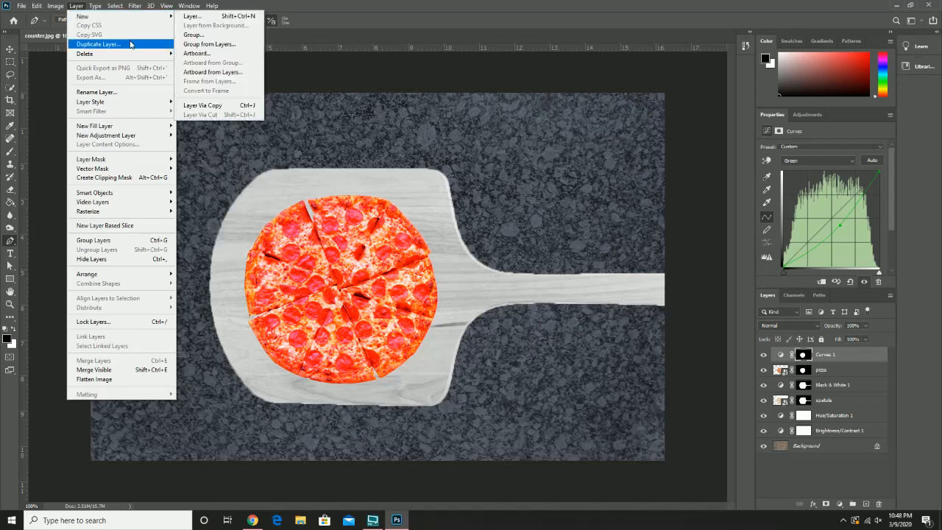
{"action": "left_click", "coordinate": [795, 298]}
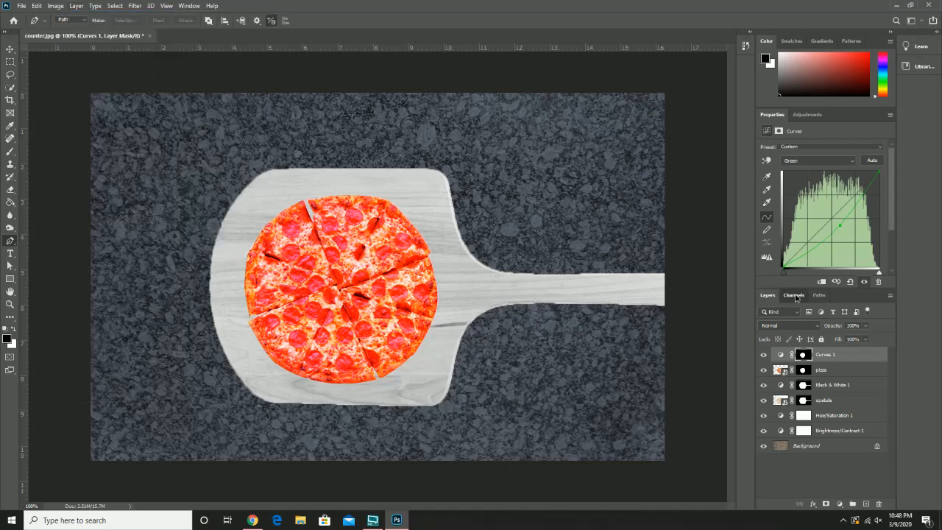
Step: Inspect the Curves 1 mask in the channels, both as an overlay and on its own, and return to the composite and layer list
{"action": "left_click", "coordinate": [794, 297]}
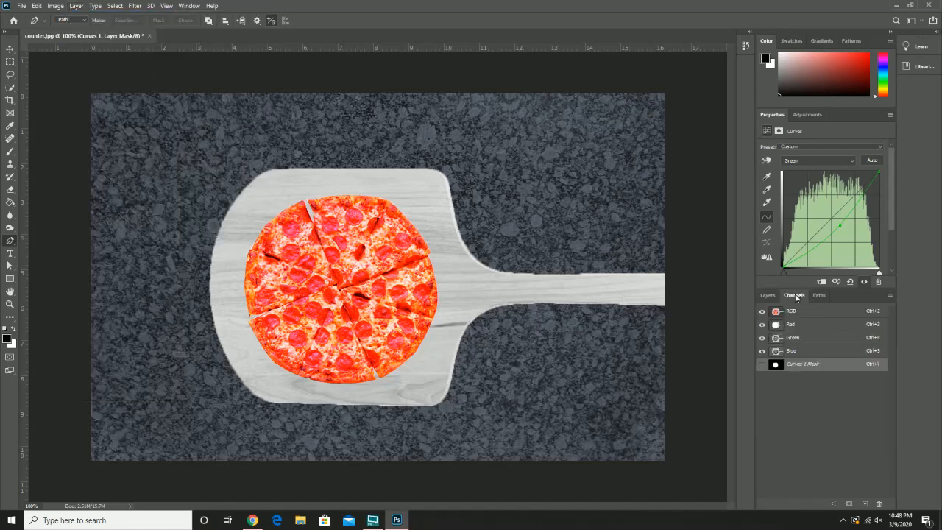
{"action": "left_click", "coordinate": [762, 365]}
{"action": "left_click", "coordinate": [762, 365]}
{"action": "left_click", "coordinate": [763, 364]}
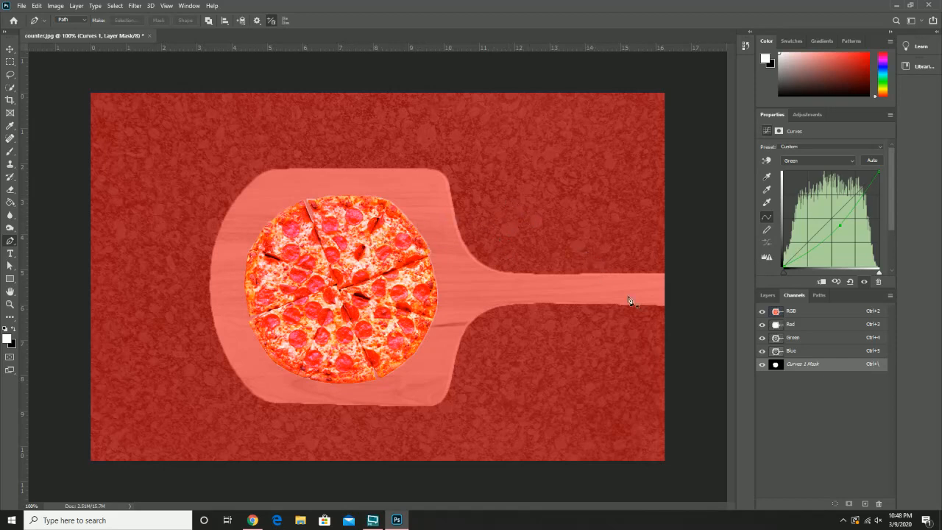
{"action": "left_click", "coordinate": [762, 312]}
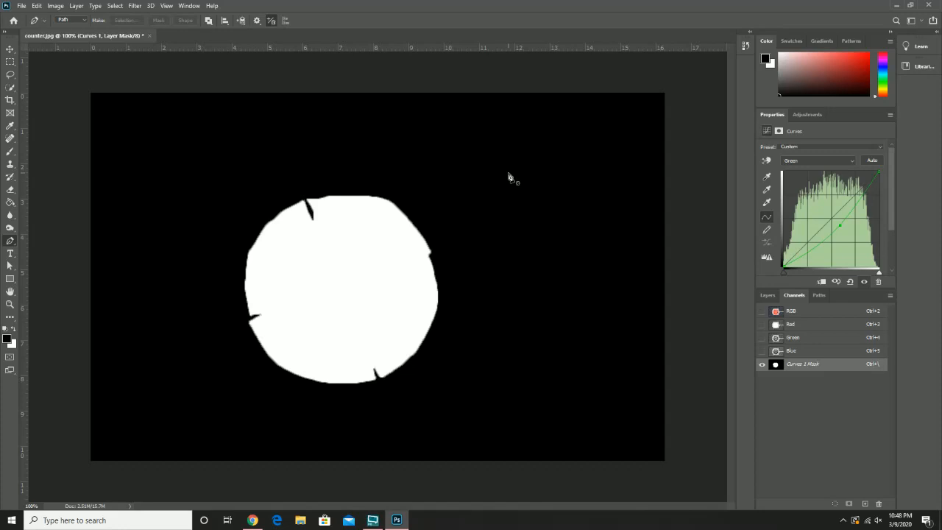
{"action": "left_click", "coordinate": [762, 311]}
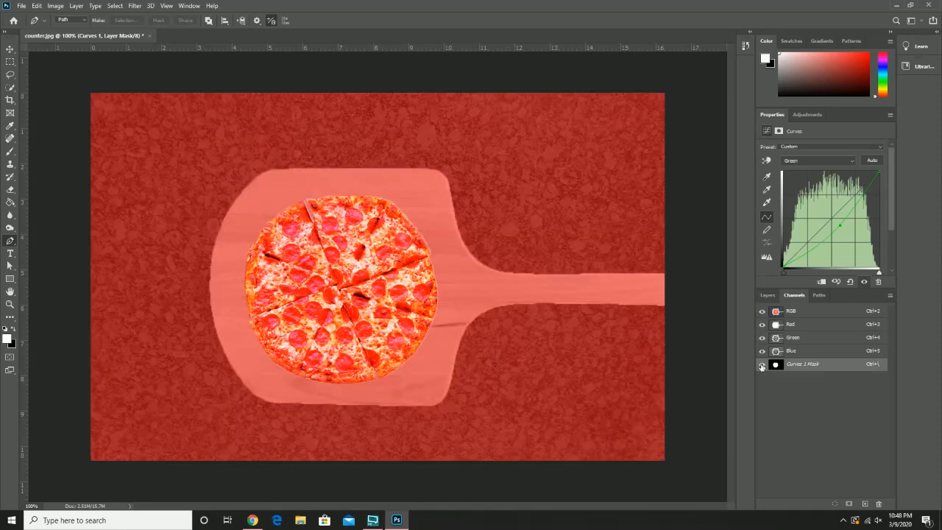
{"action": "left_click", "coordinate": [762, 364]}
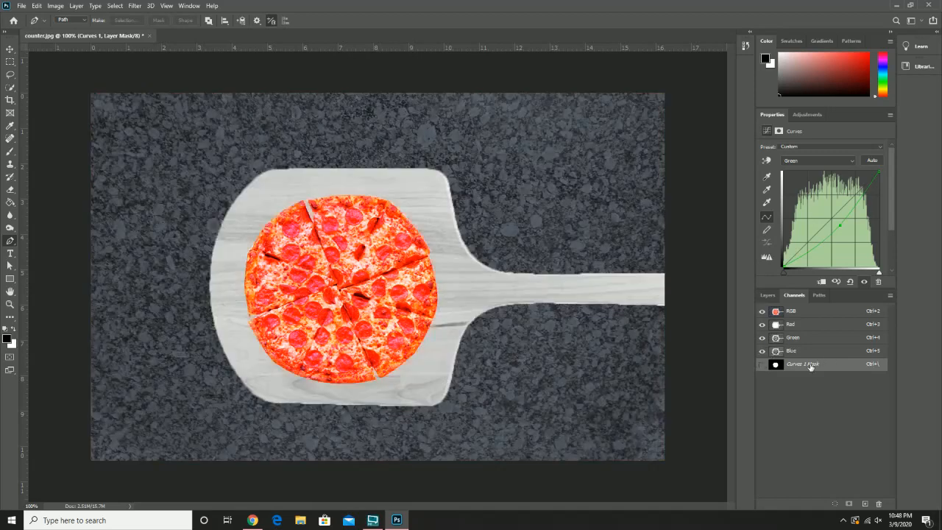
{"action": "left_click", "coordinate": [766, 296]}
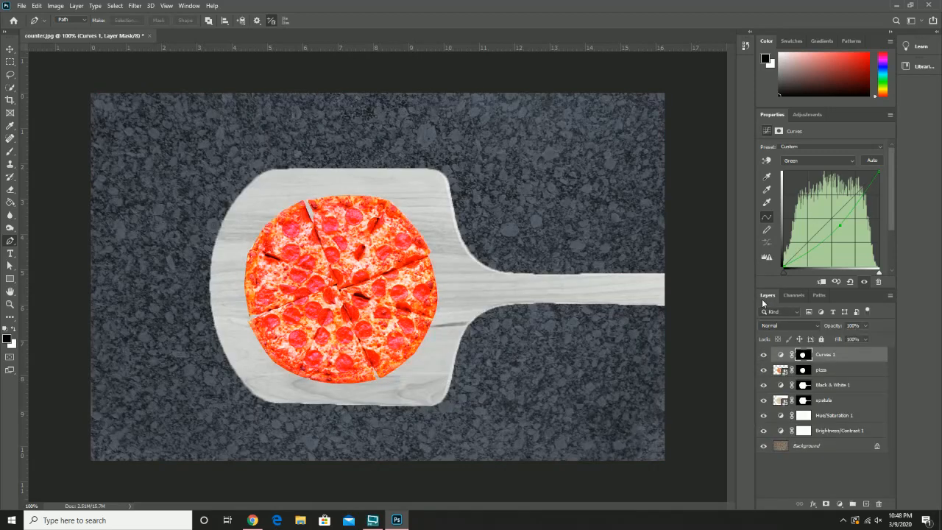
Step: Add a Brightness/Contrast adjustment layer with the default settings above the Curves layer
{"action": "left_click", "coordinate": [76, 6]}
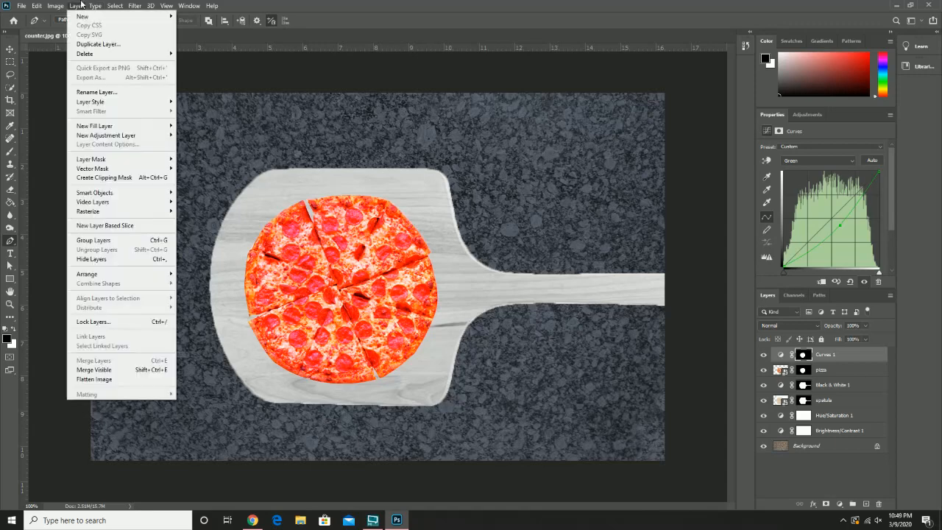
{"action": "mouse_move", "coordinate": [153, 135]}
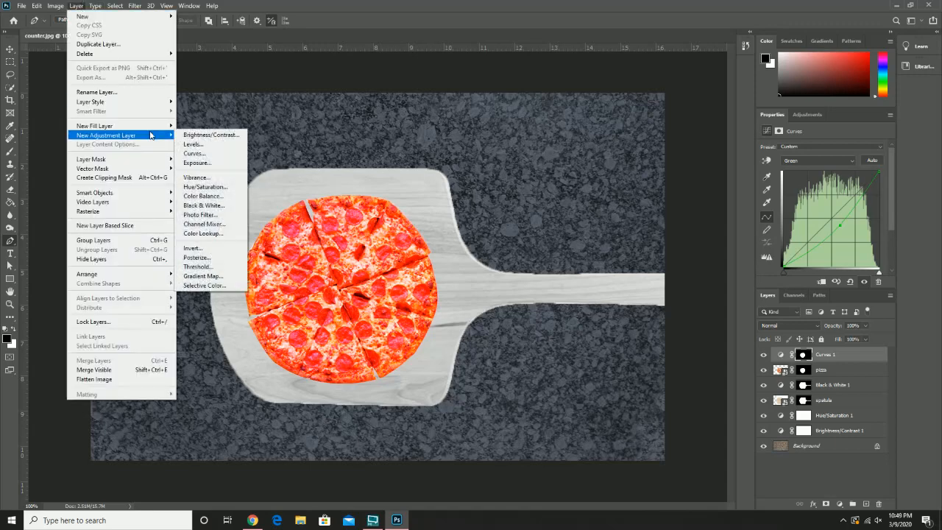
{"action": "left_click", "coordinate": [210, 136]}
{"action": "left_click", "coordinate": [552, 155]}
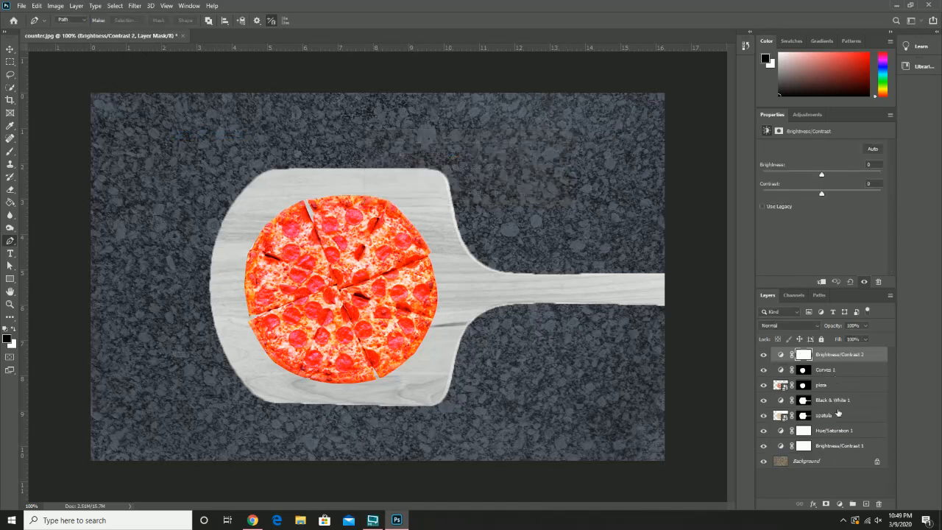
Step: Check the lower Hue/Saturation and Brightness/Contrast layers, and set the topmost Brightness/Contrast layer to brightness 31 and contrast 17
{"action": "left_click", "coordinate": [839, 433]}
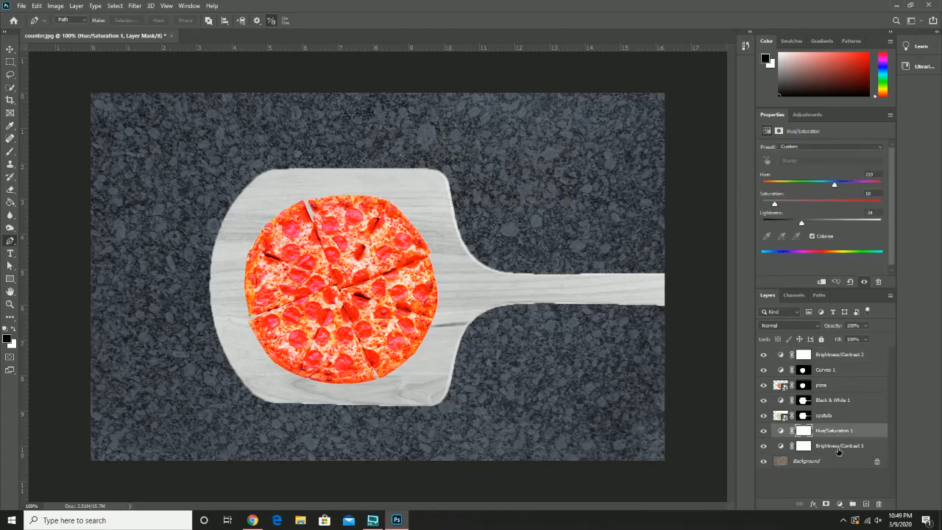
{"action": "left_click", "coordinate": [839, 451]}
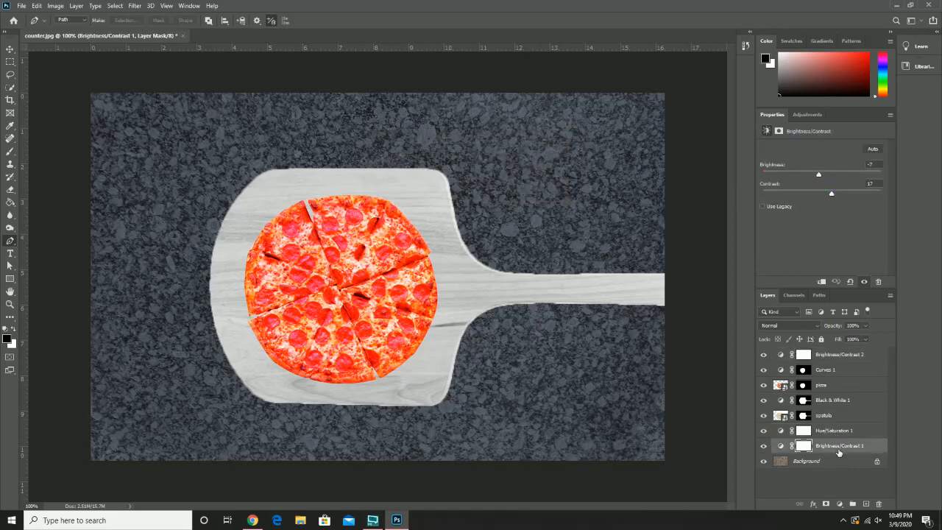
{"action": "left_click", "coordinate": [844, 358]}
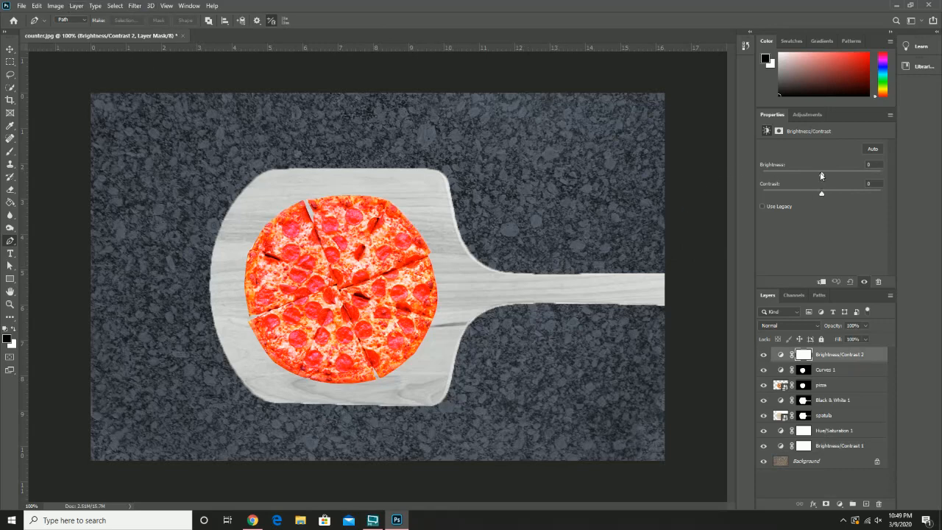
{"action": "left_click_drag", "start_coordinate": [821, 175], "coordinate": [832, 196]}
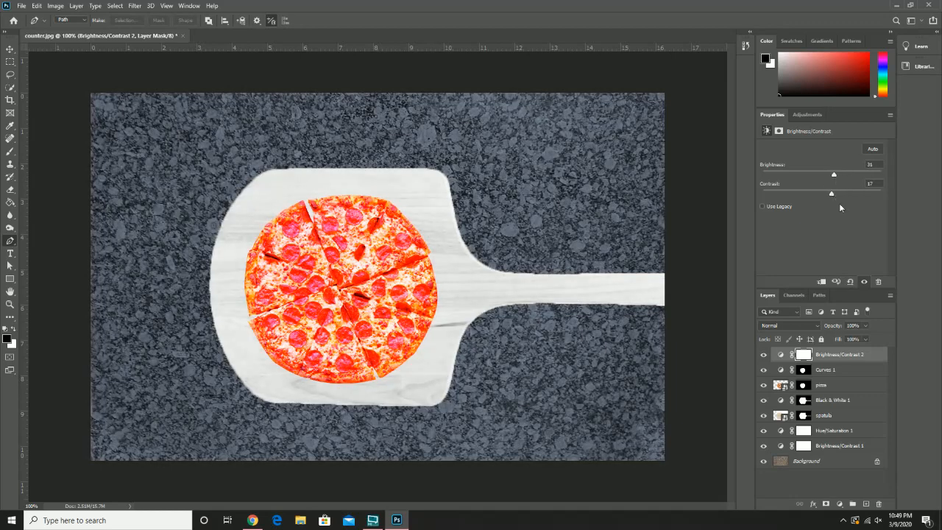